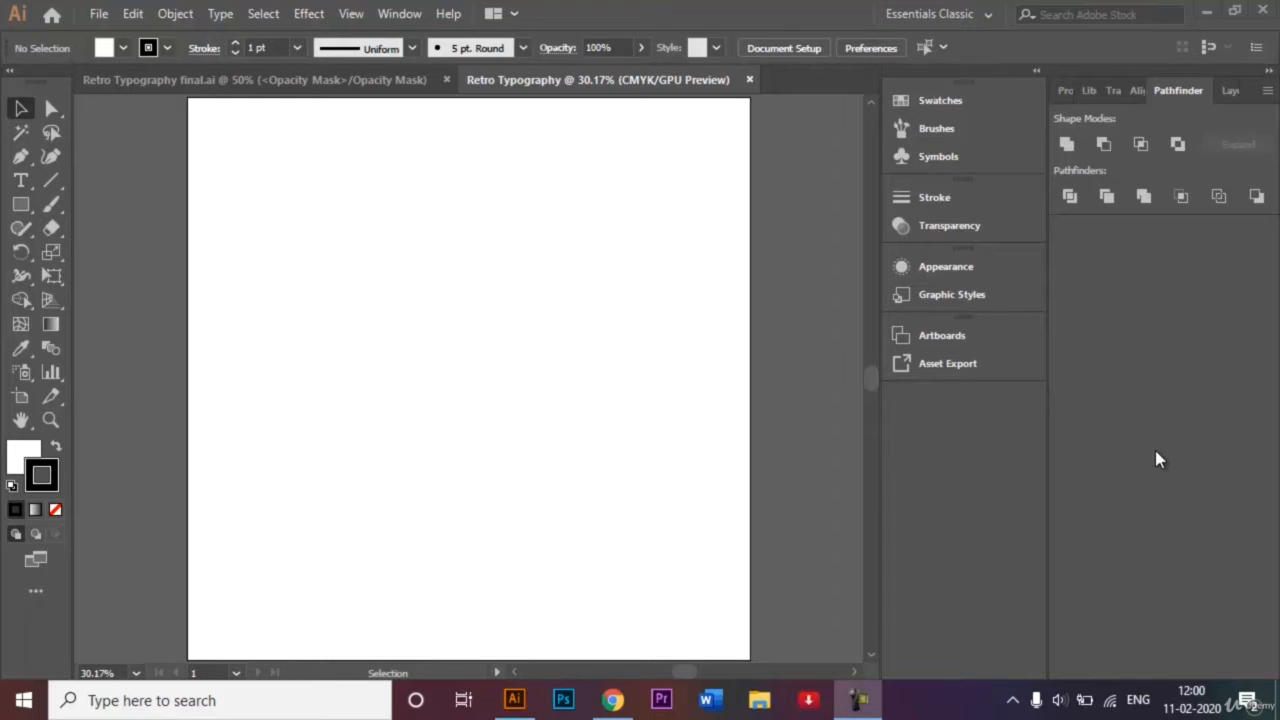
- Examine the finished lettering in Retro Typography final.ai, then return to the blank Retro Typography document
click(360, 84)
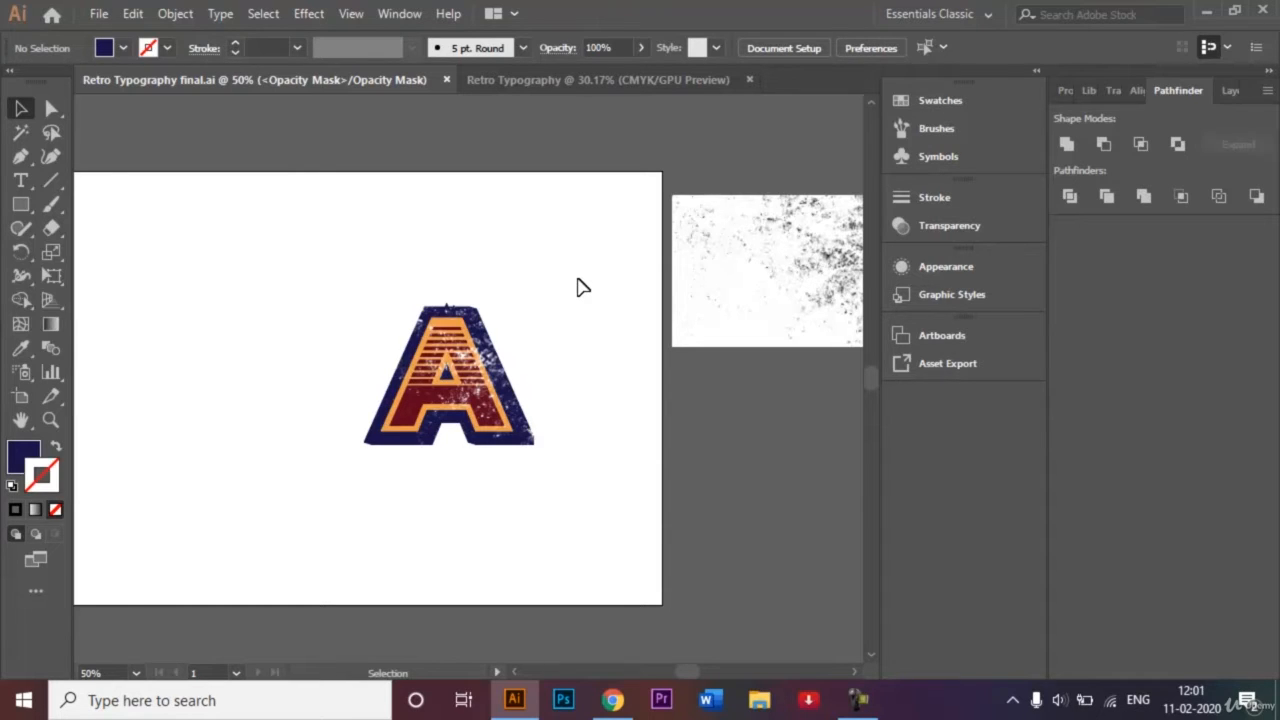
click(599, 83)
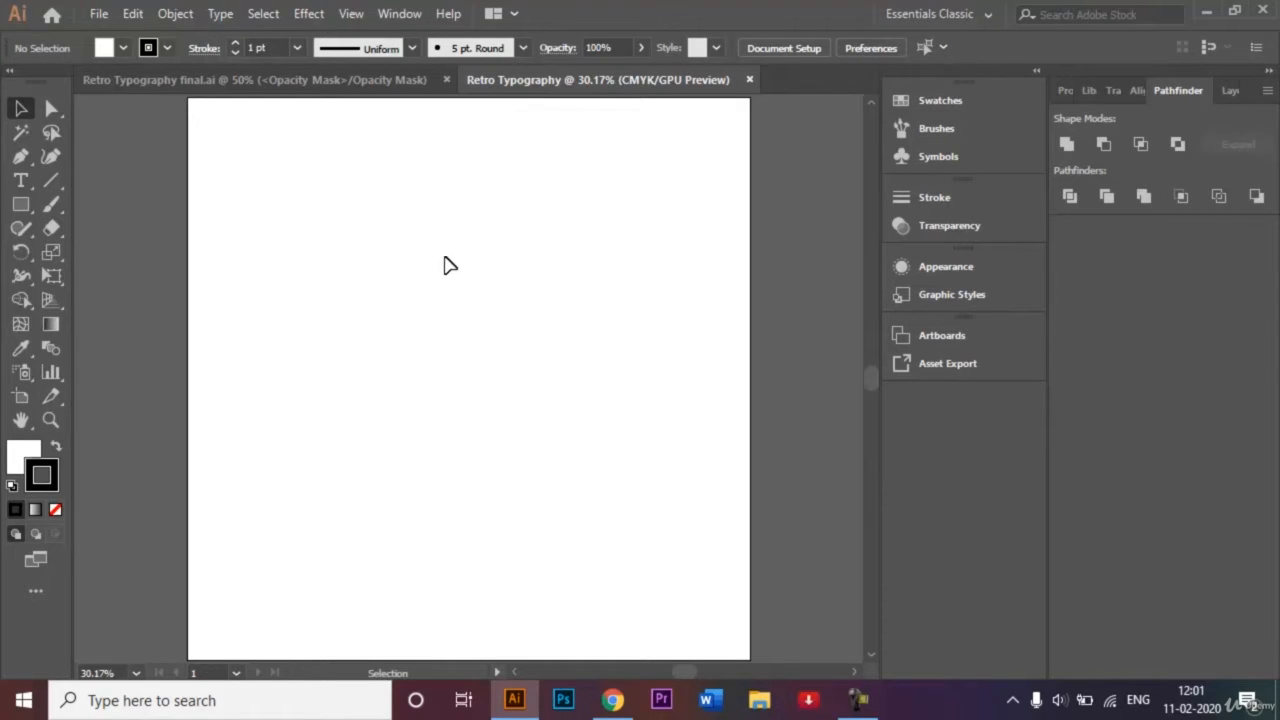
- Show the document's layers and choose the Essentials Classic workspace
click(1232, 91)
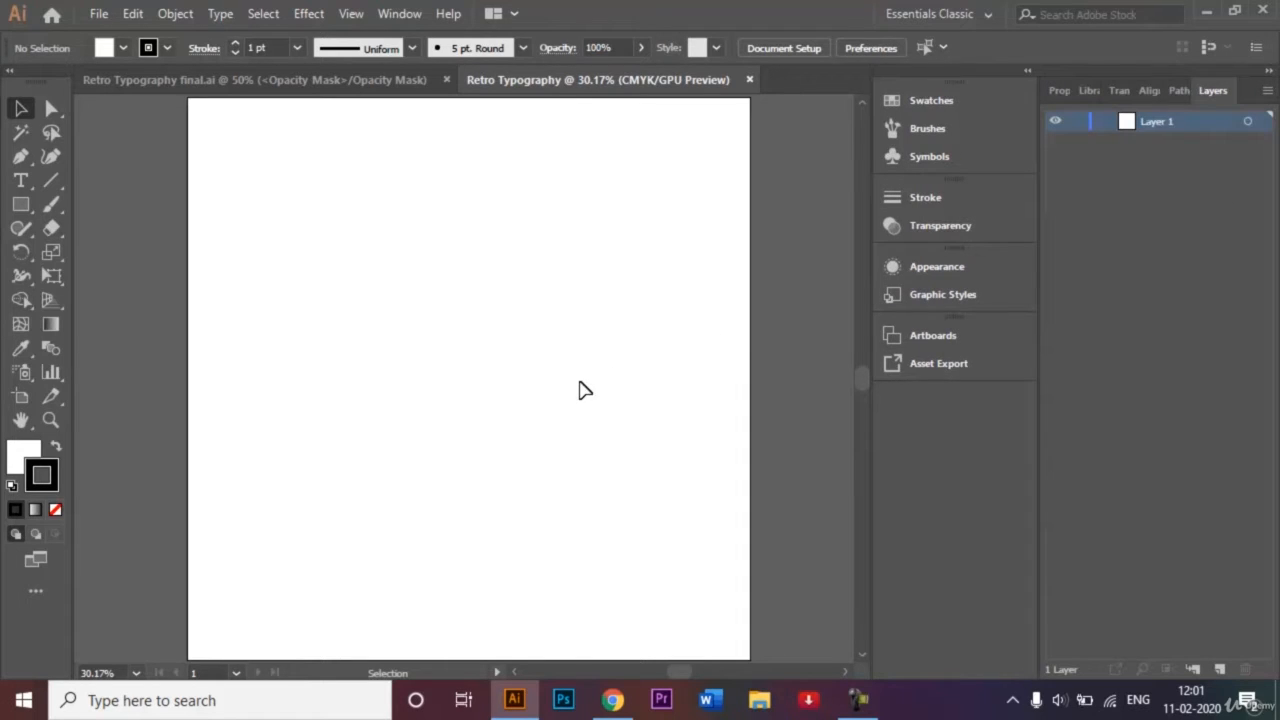
click(988, 18)
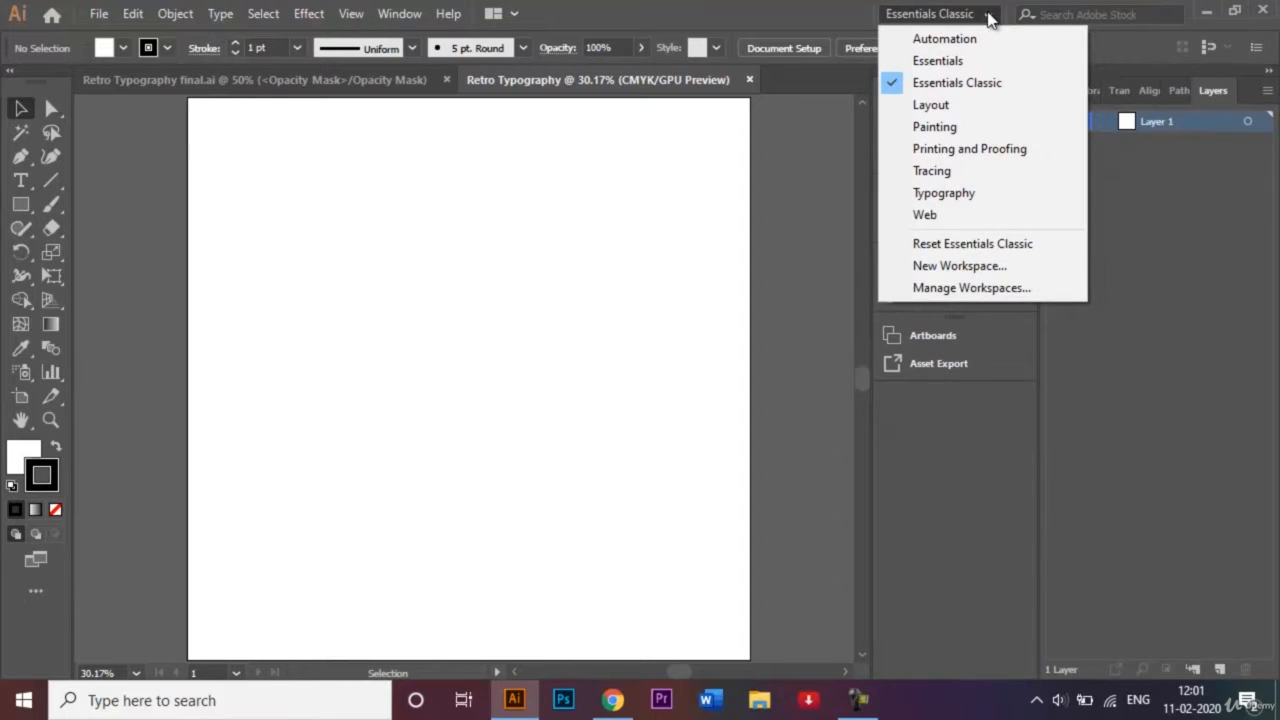
click(1001, 80)
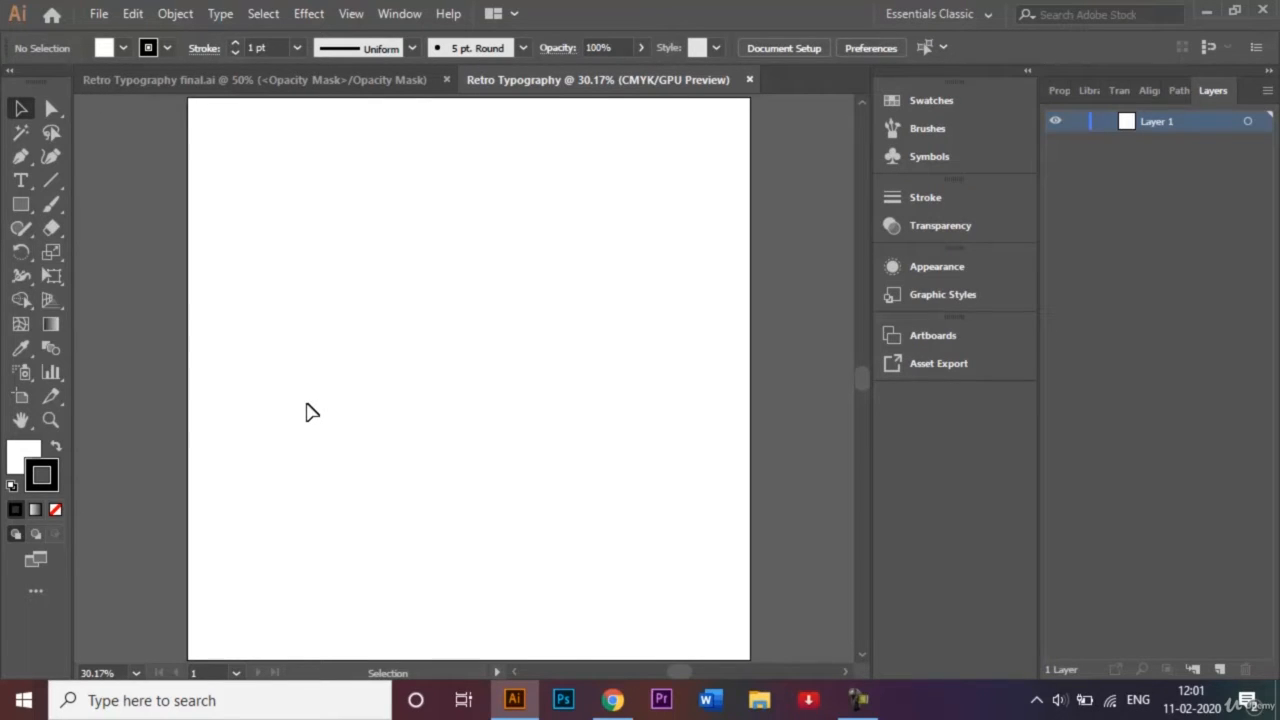
- Check the view's Smart Guides and snapping options, and review the finished reference lettering before returning to the blank document
click(355, 18)
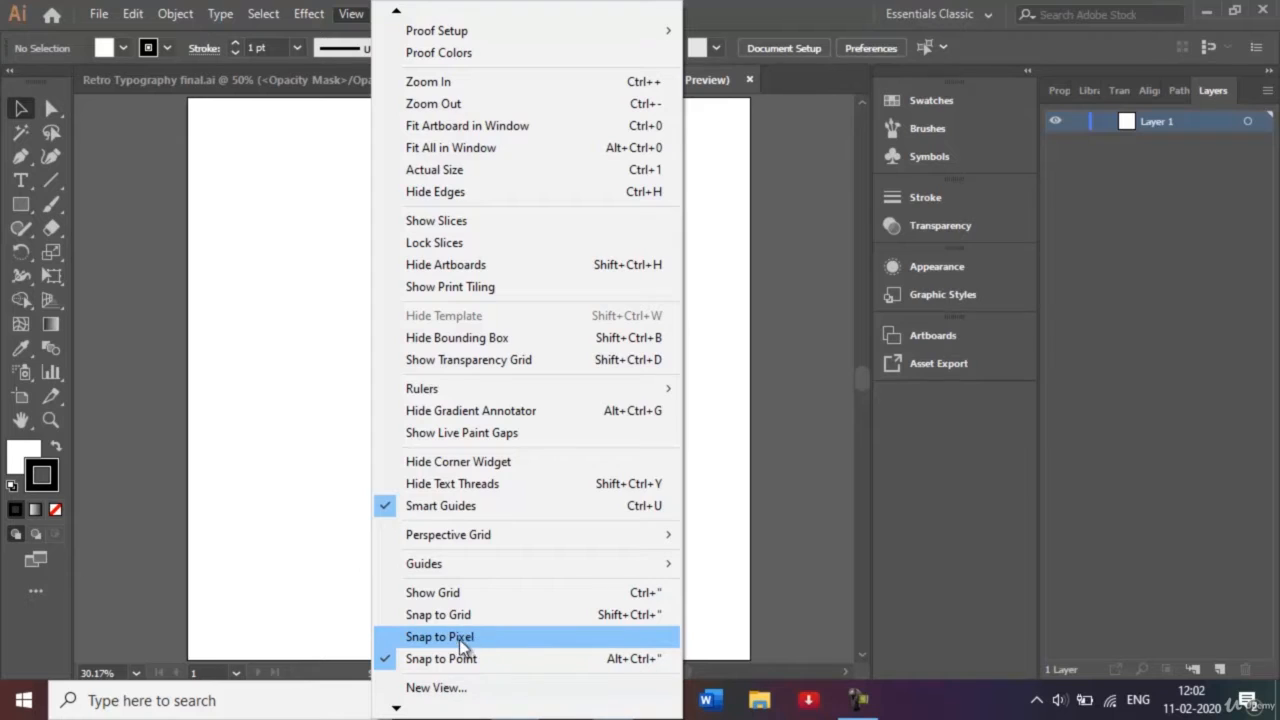
click(736, 510)
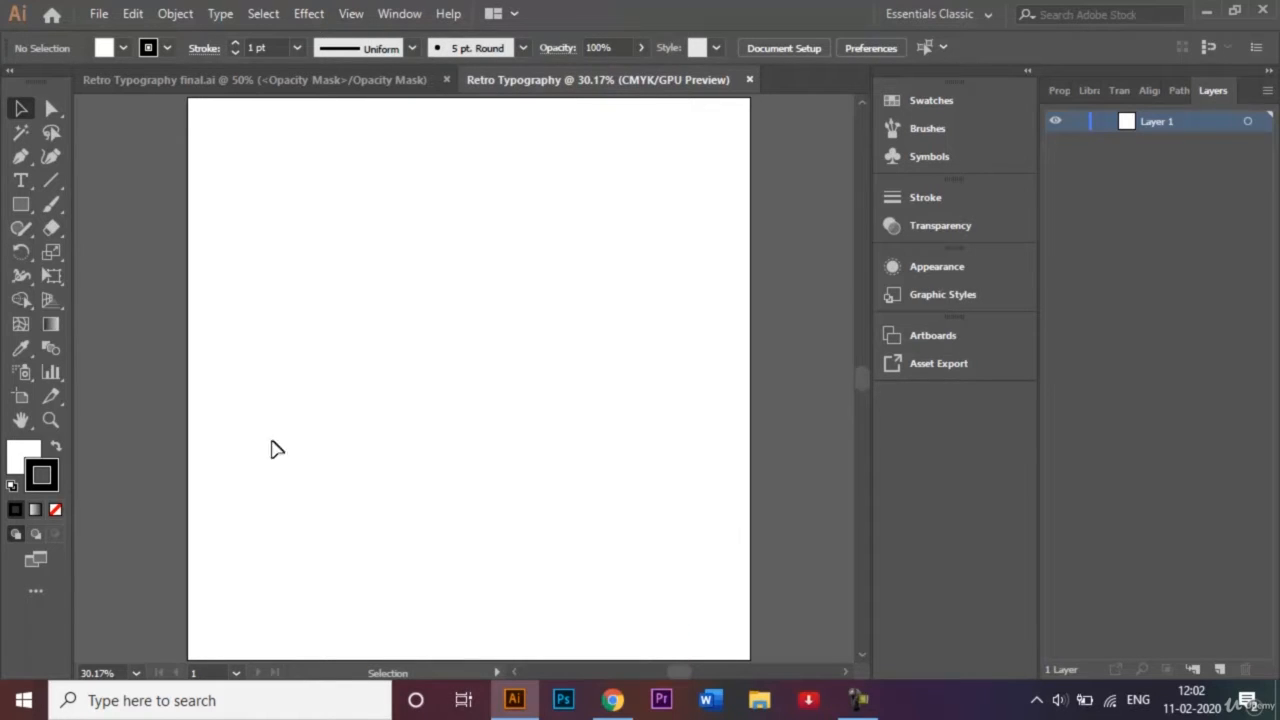
click(148, 79)
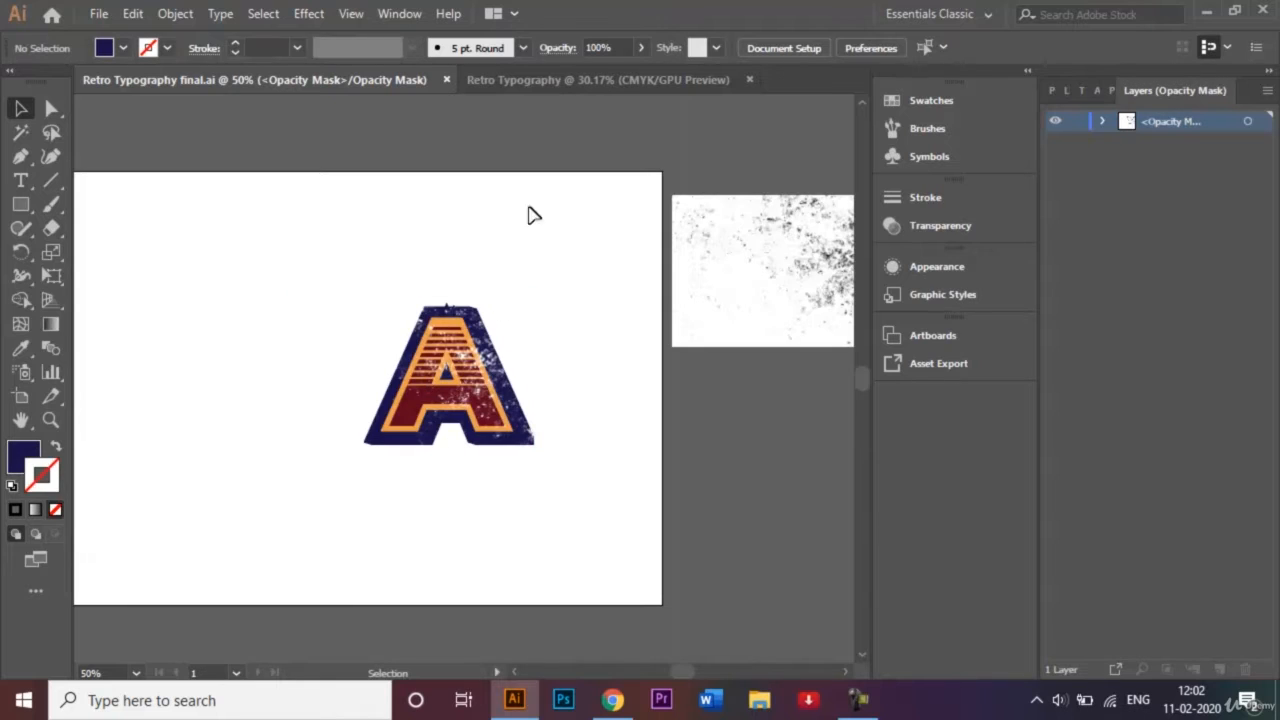
click(580, 79)
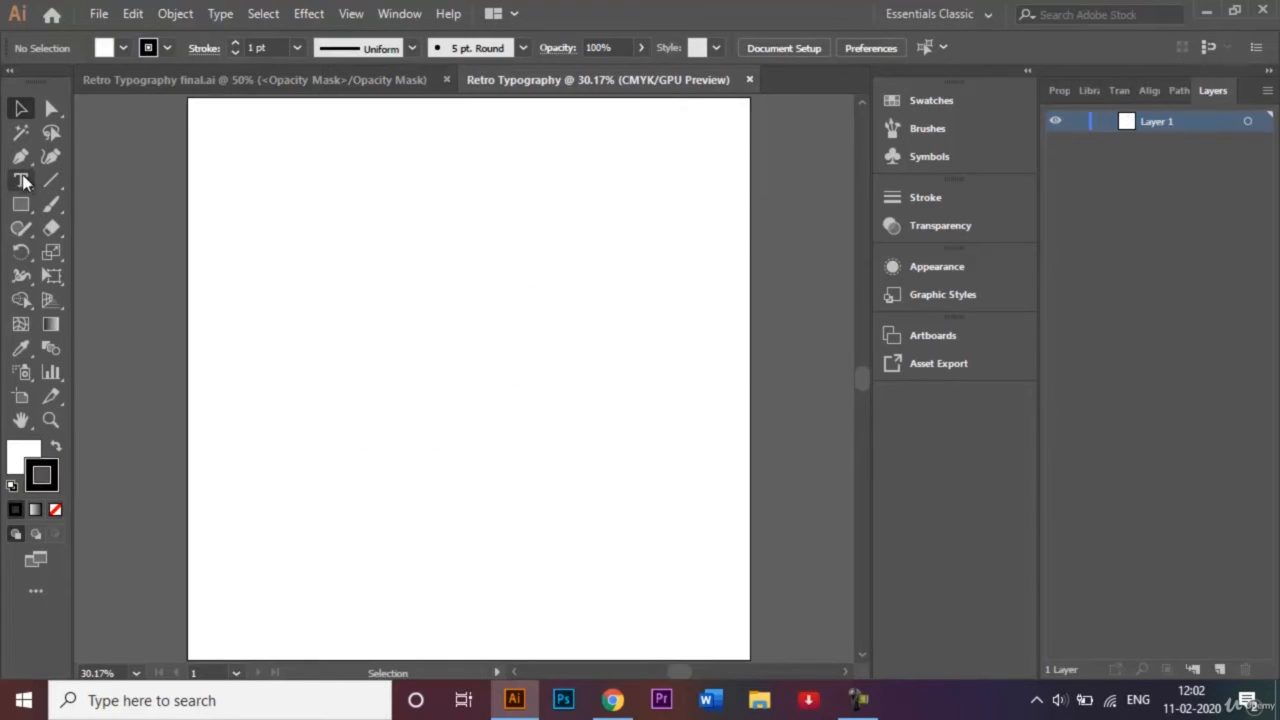
- Add the letter "A" as point text near the middle of the artboard and enlarge it proportionally to about 187 pt
click(22, 180)
click(482, 332)
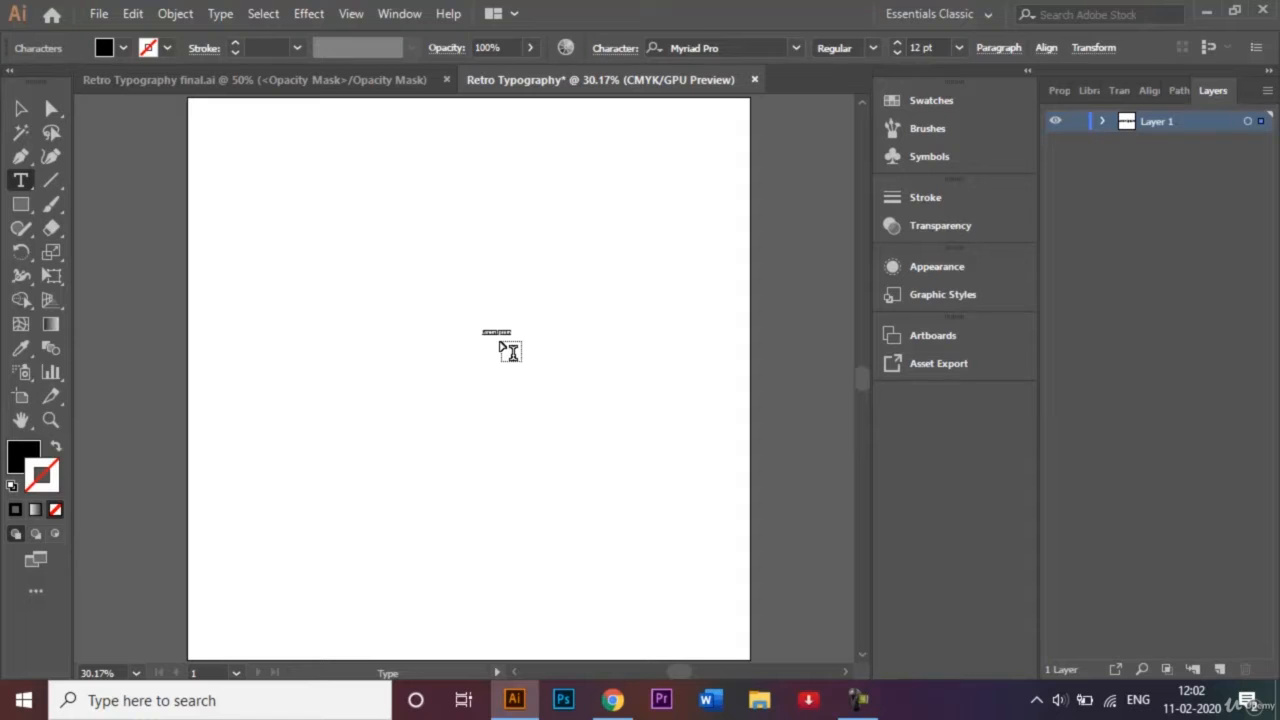
key(BackSpace)
text(A)
click(21, 108)
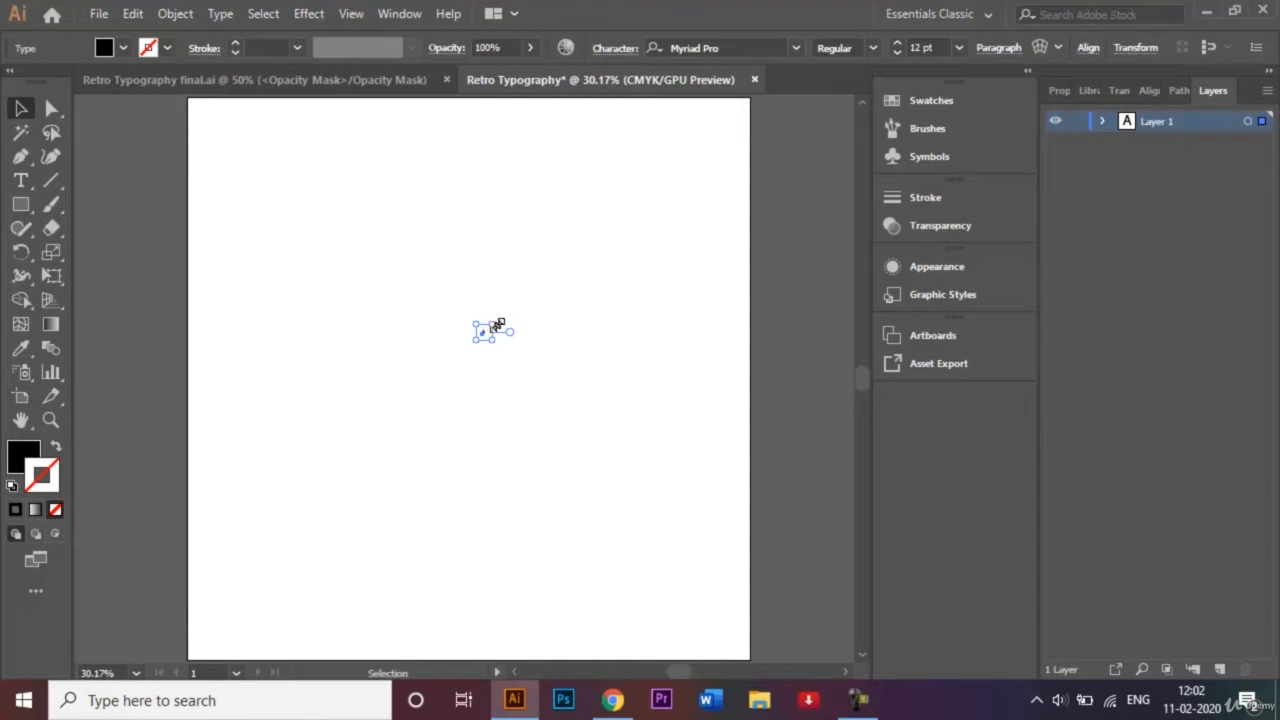
key(shift)
drag(495, 326, 680, 214)
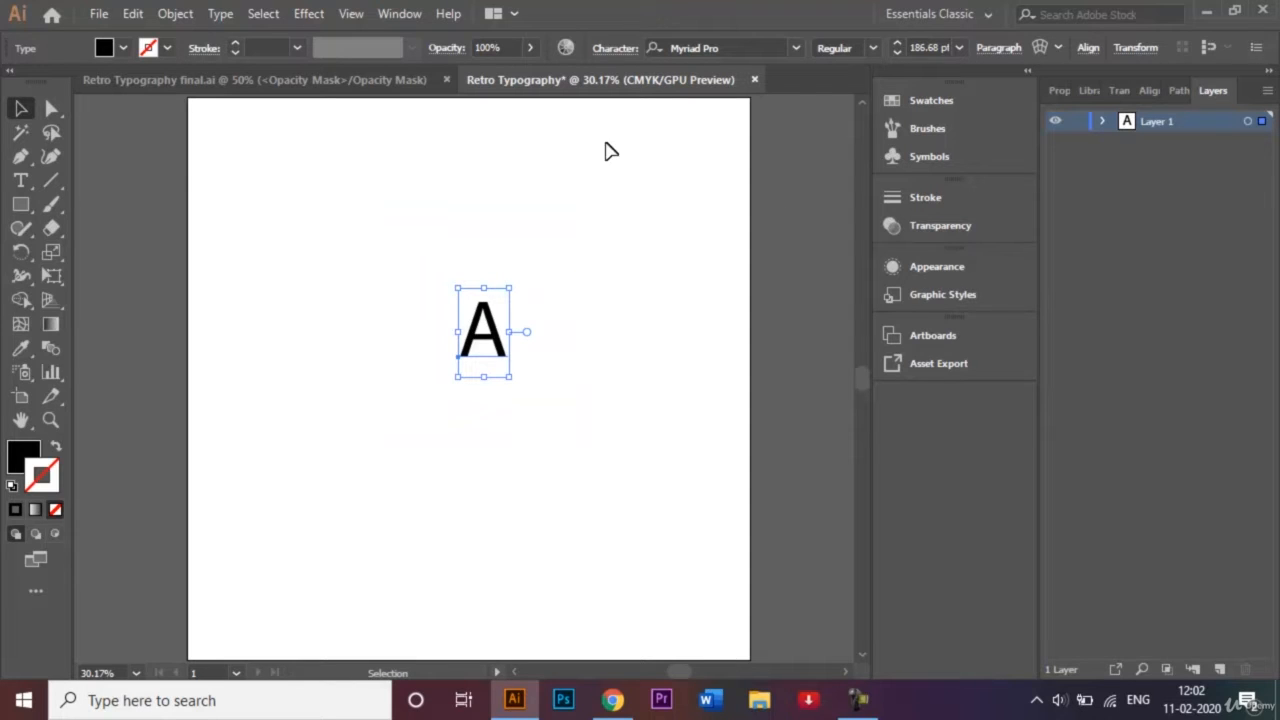
- Set the letter A in the Montserrat font with the Bold style
click(793, 48)
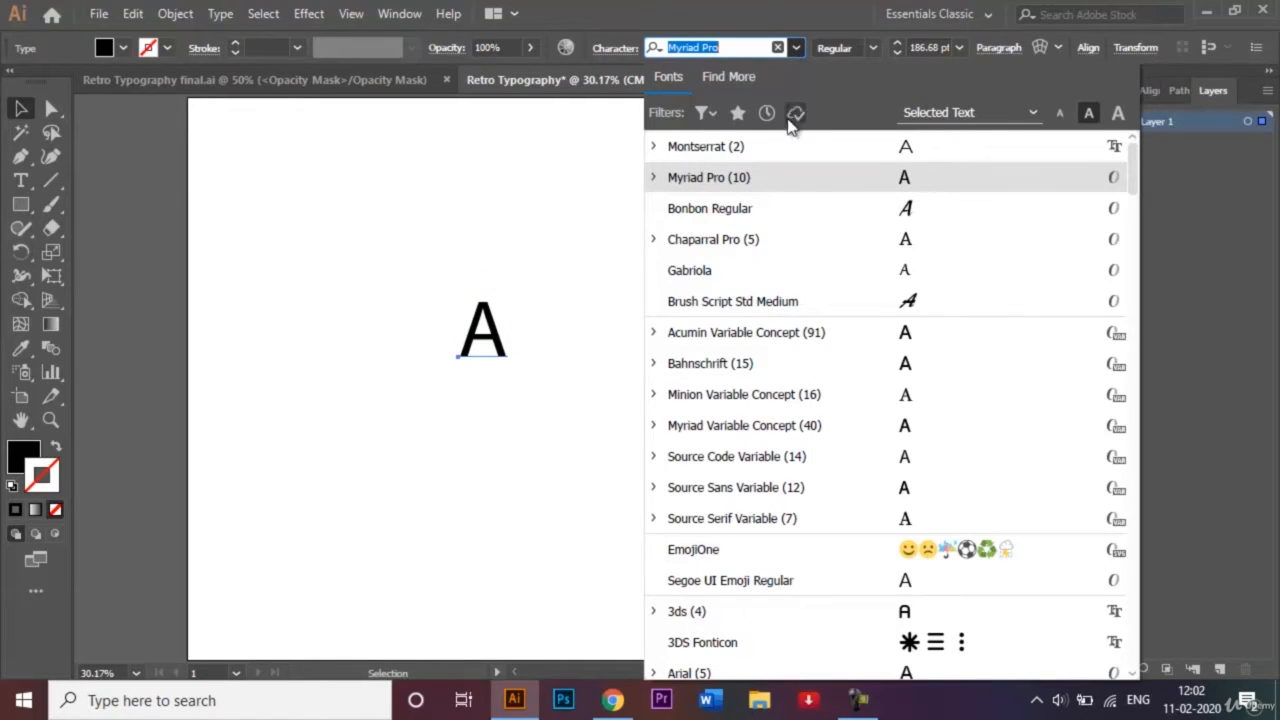
click(788, 146)
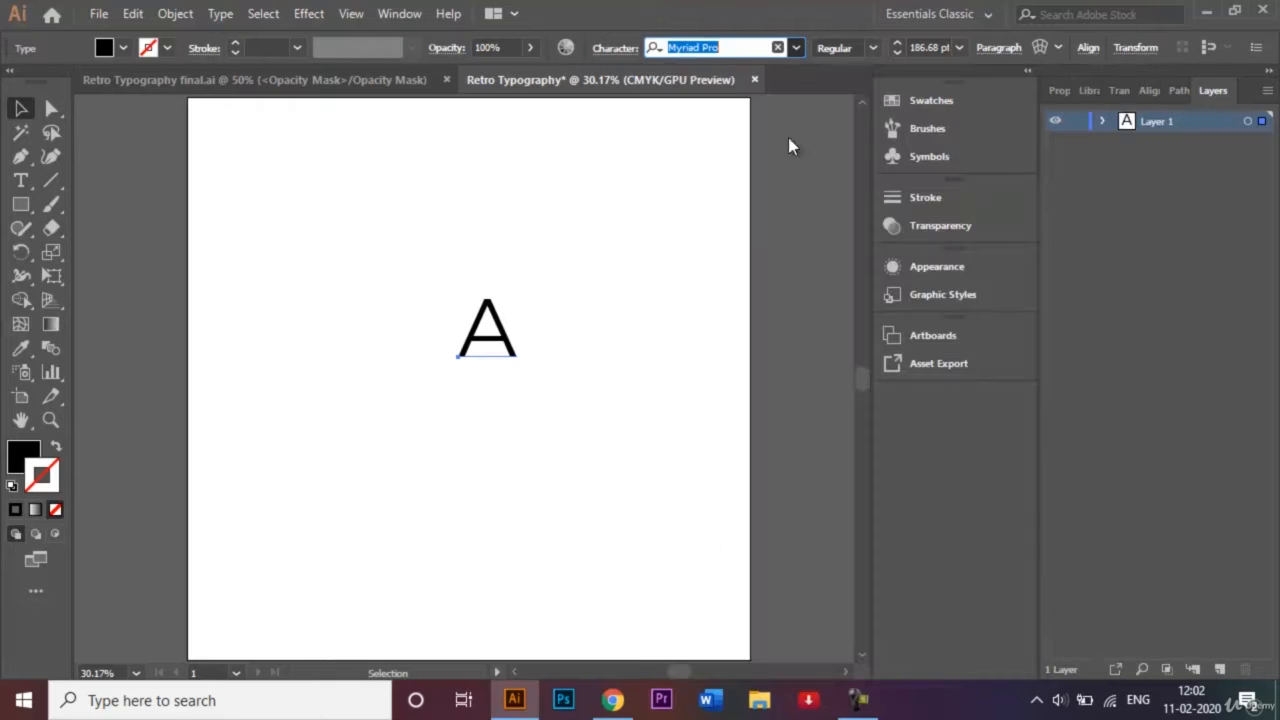
click(876, 52)
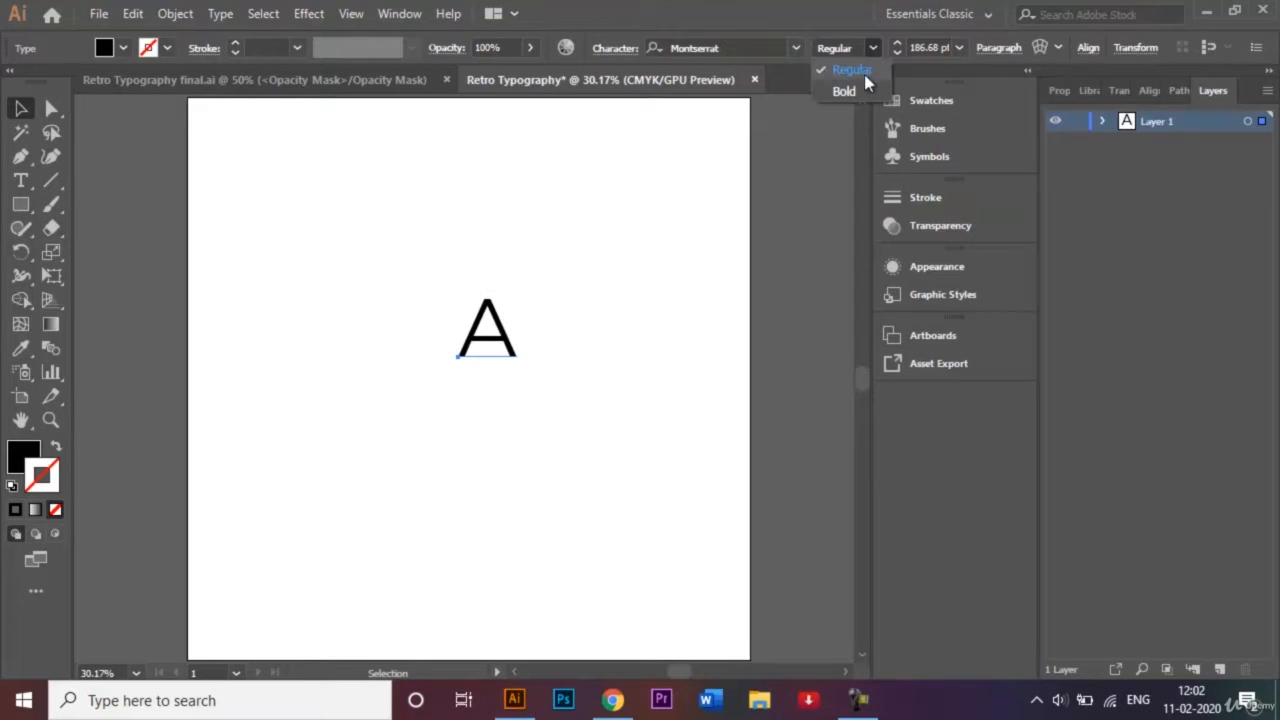
click(858, 89)
click(700, 296)
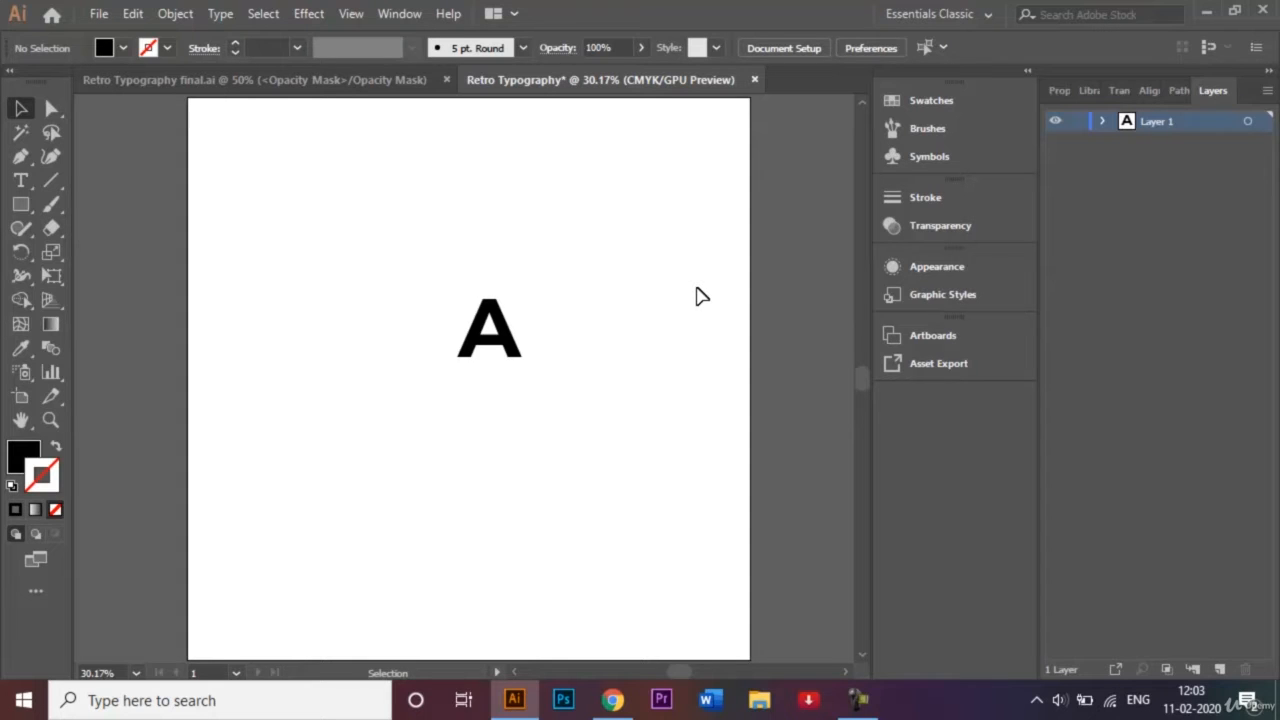
- Set the letter A's font size to 200 pt
click(517, 334)
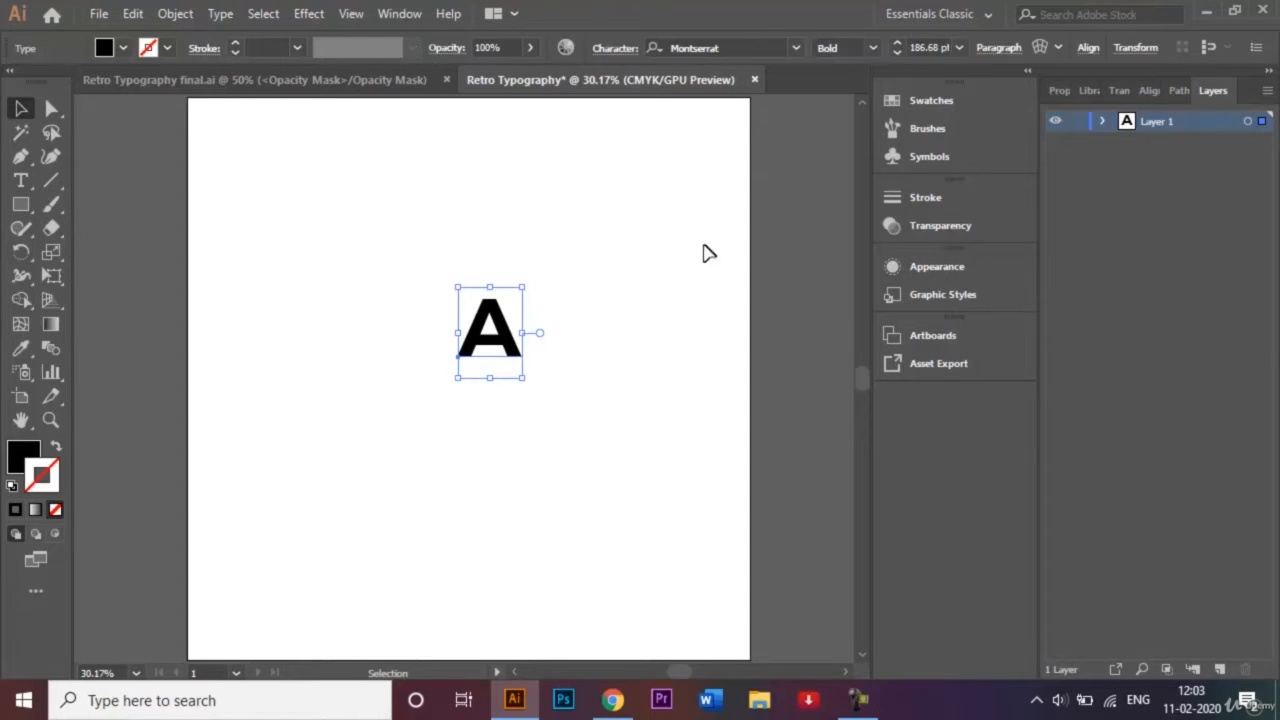
click(935, 47)
key(BackSpace)
key(BackSpace)
key(BackSpace)
key(BackSpace)
key(BackSpace)
key(BackSpace)
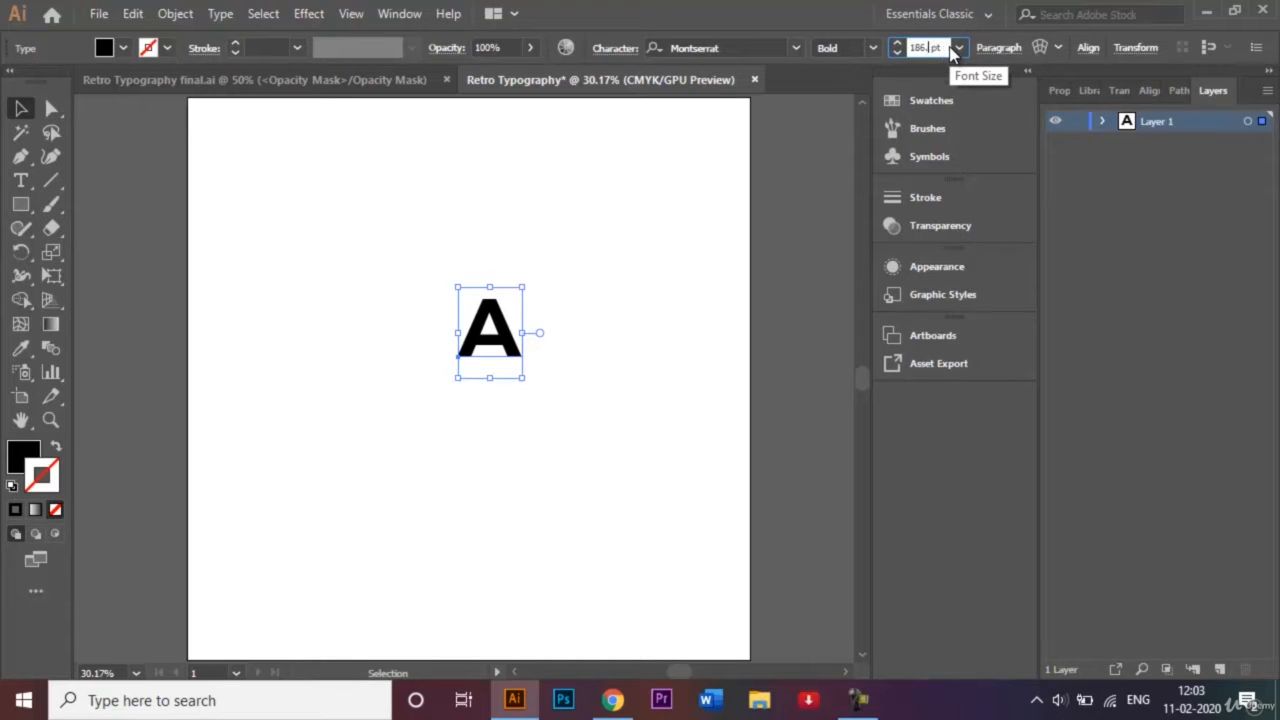
text(200)
key(Return)
click(586, 258)
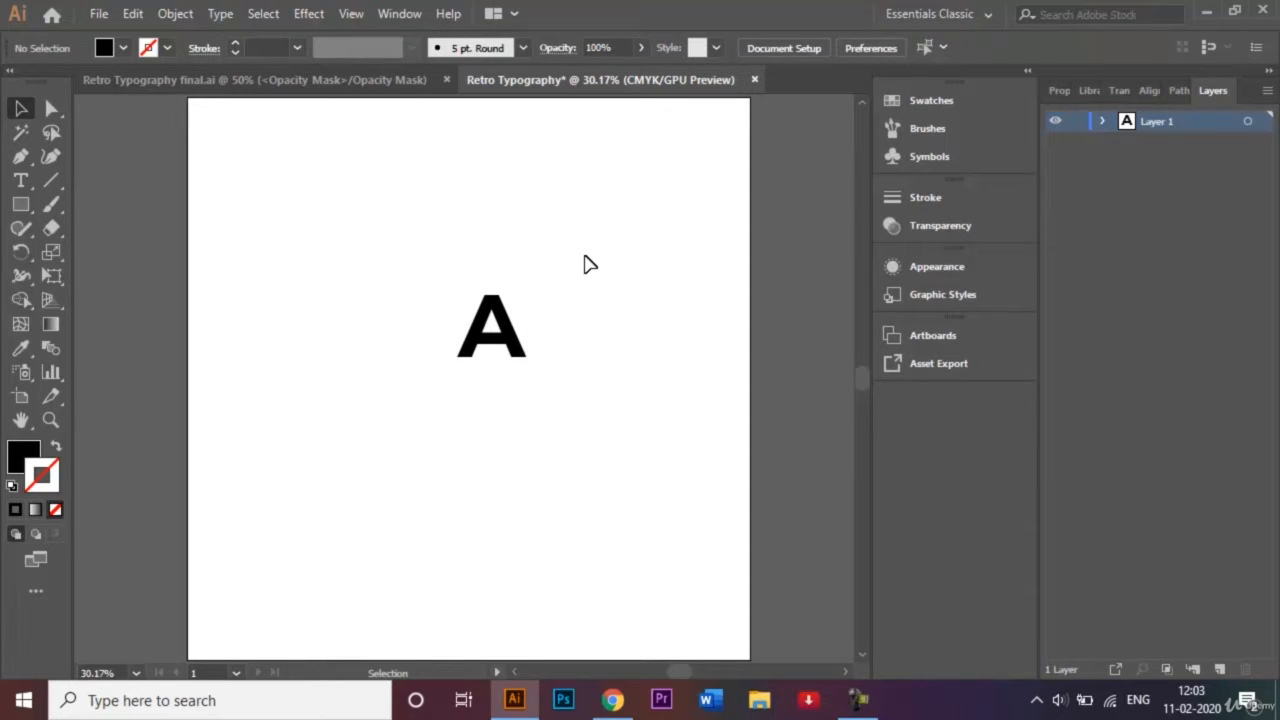
- Convert the letter A to outlines
right_click(500, 318)
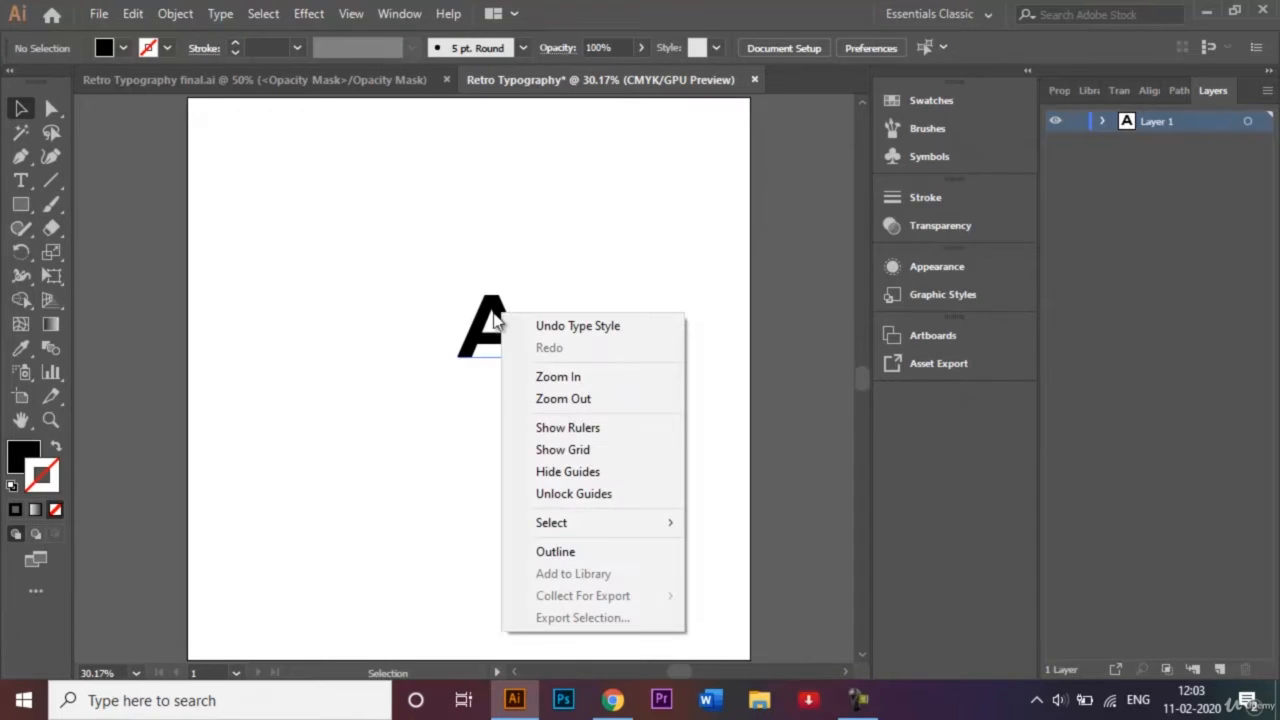
click(490, 318)
right_click(490, 318)
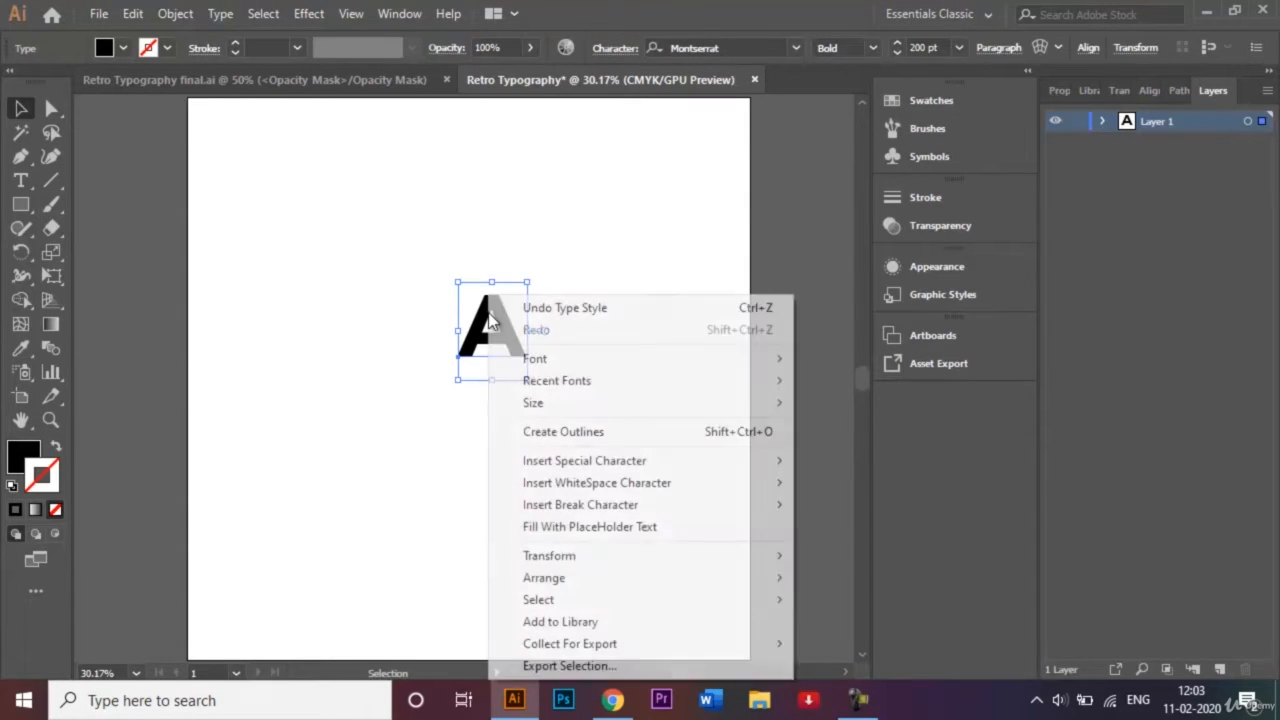
click(598, 436)
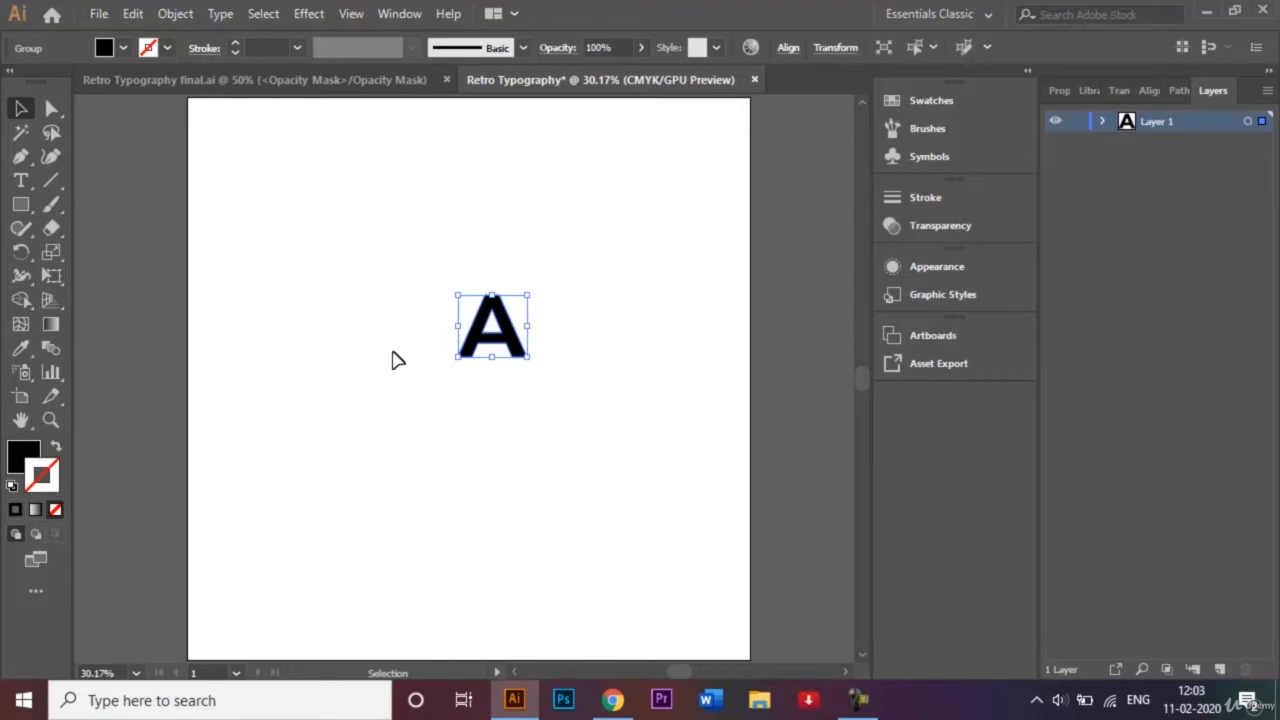
- Fill the outlined A with dark red, hex 5b0310
double_click(20, 462)
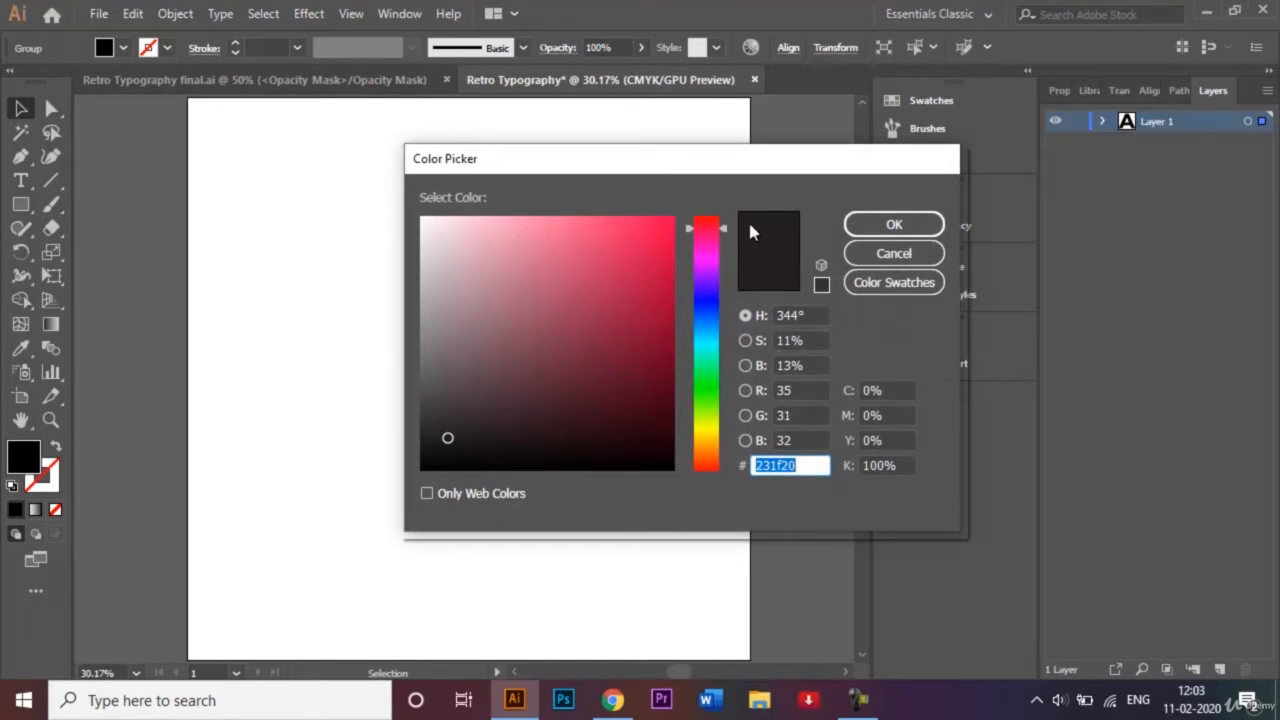
text(211d1e)
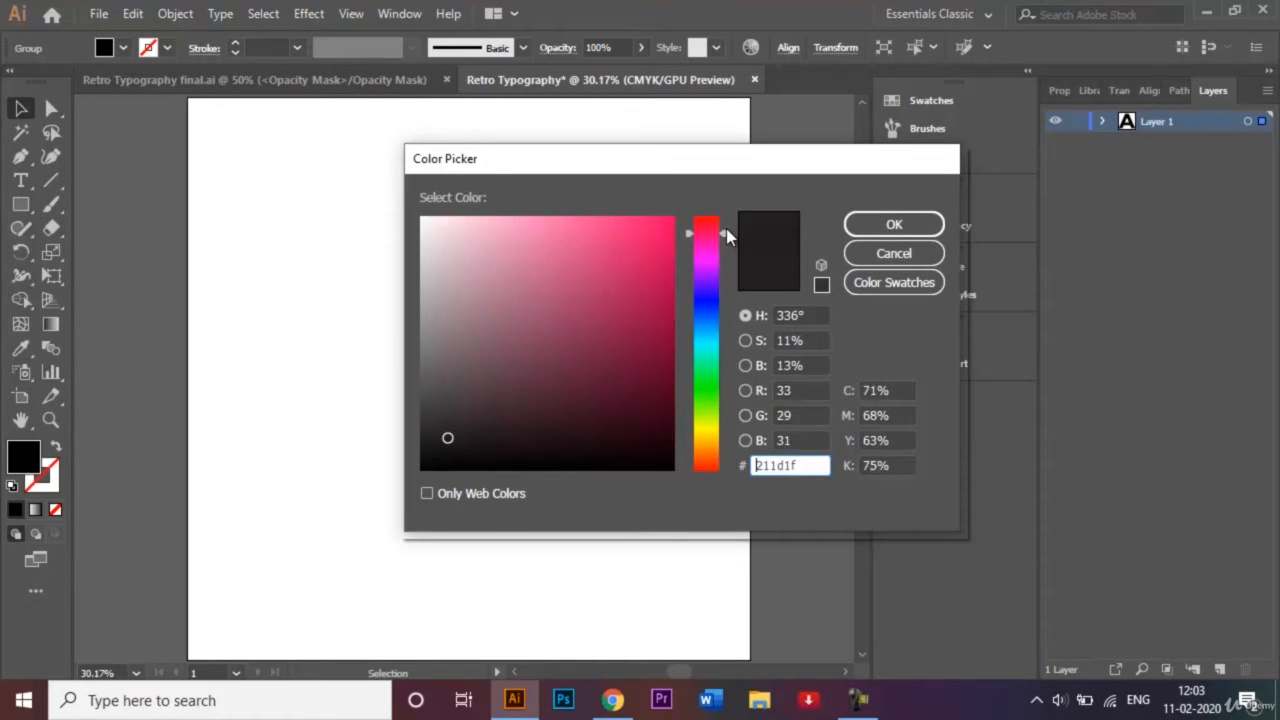
click(725, 222)
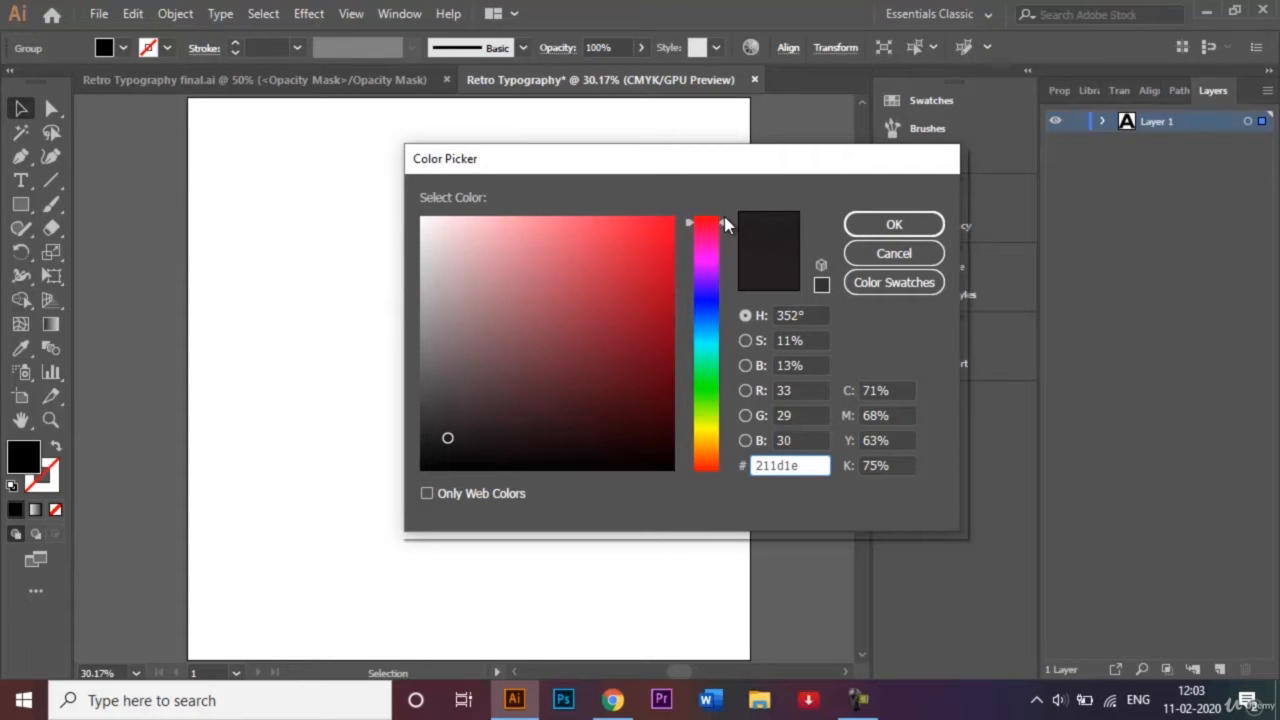
mouse_move(452, 436)
mouse_down()
mouse_move(597, 334)
mouse_move(668, 379)
mouse_up()
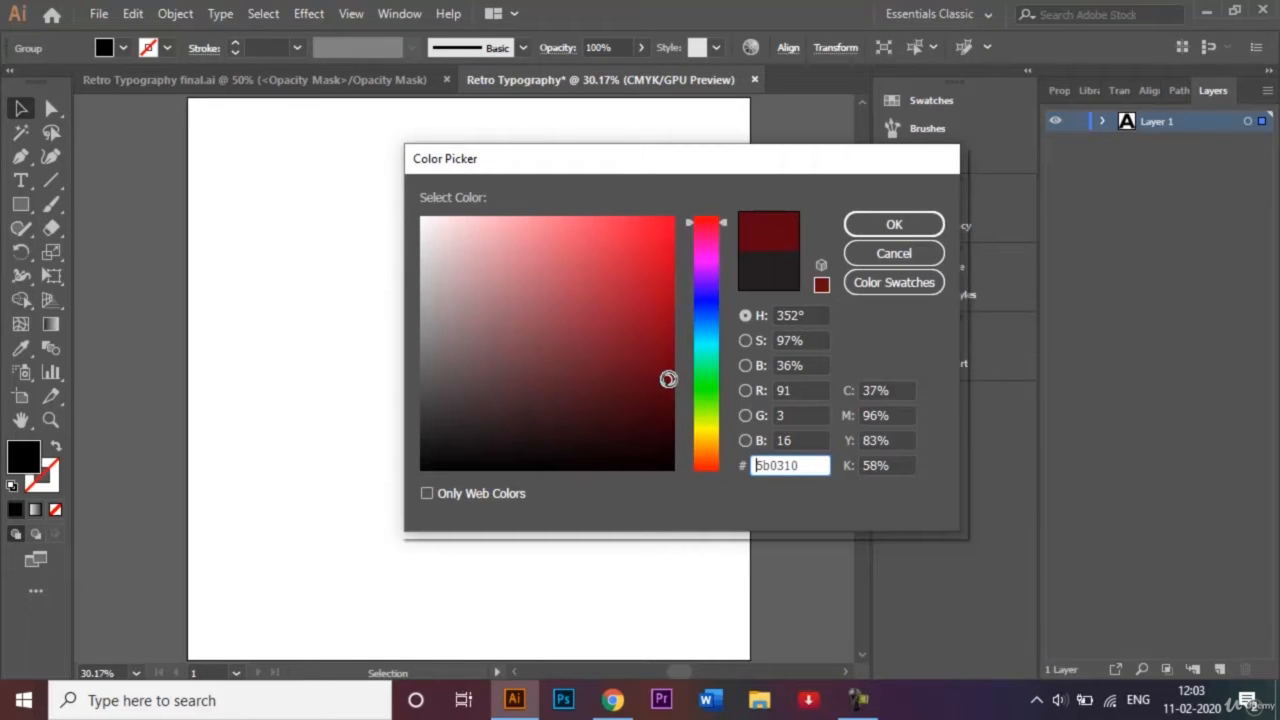
click(894, 225)
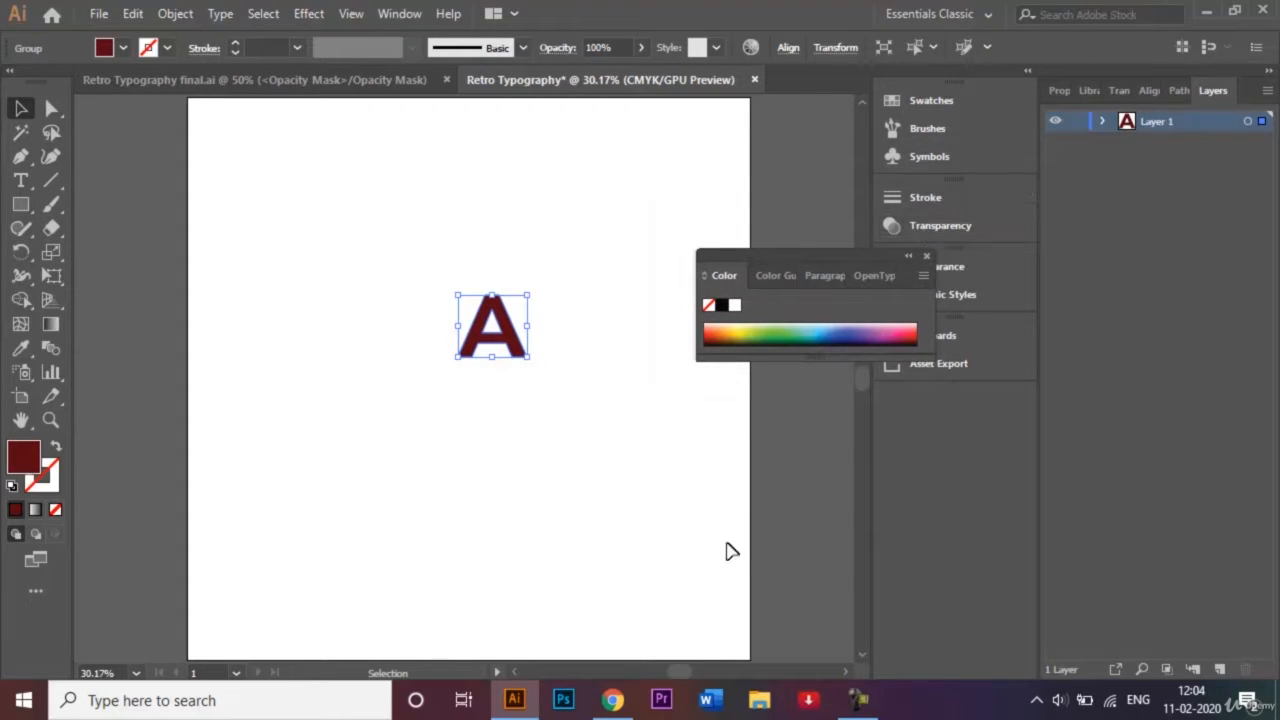
- Duplicate the dark red A, placing the copy just below the original, and dismiss the floating colour controls
click(579, 600)
click(516, 351)
drag(516, 351, 529, 442)
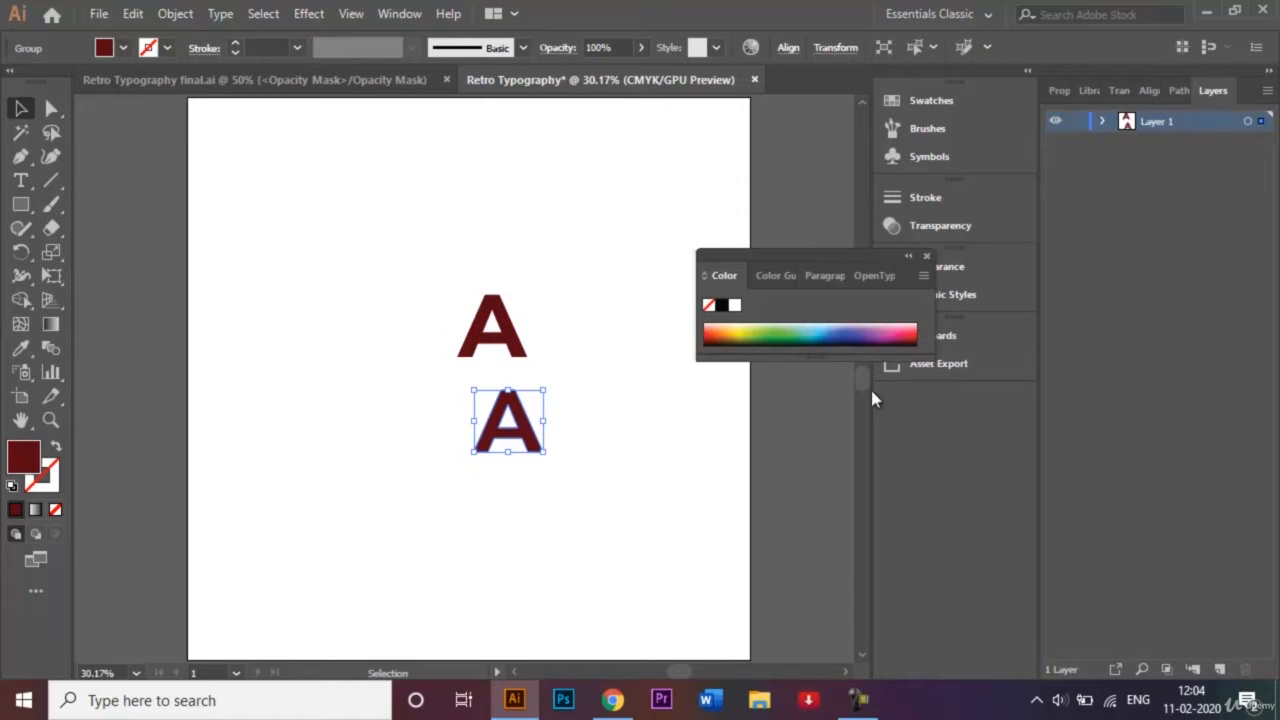
click(922, 256)
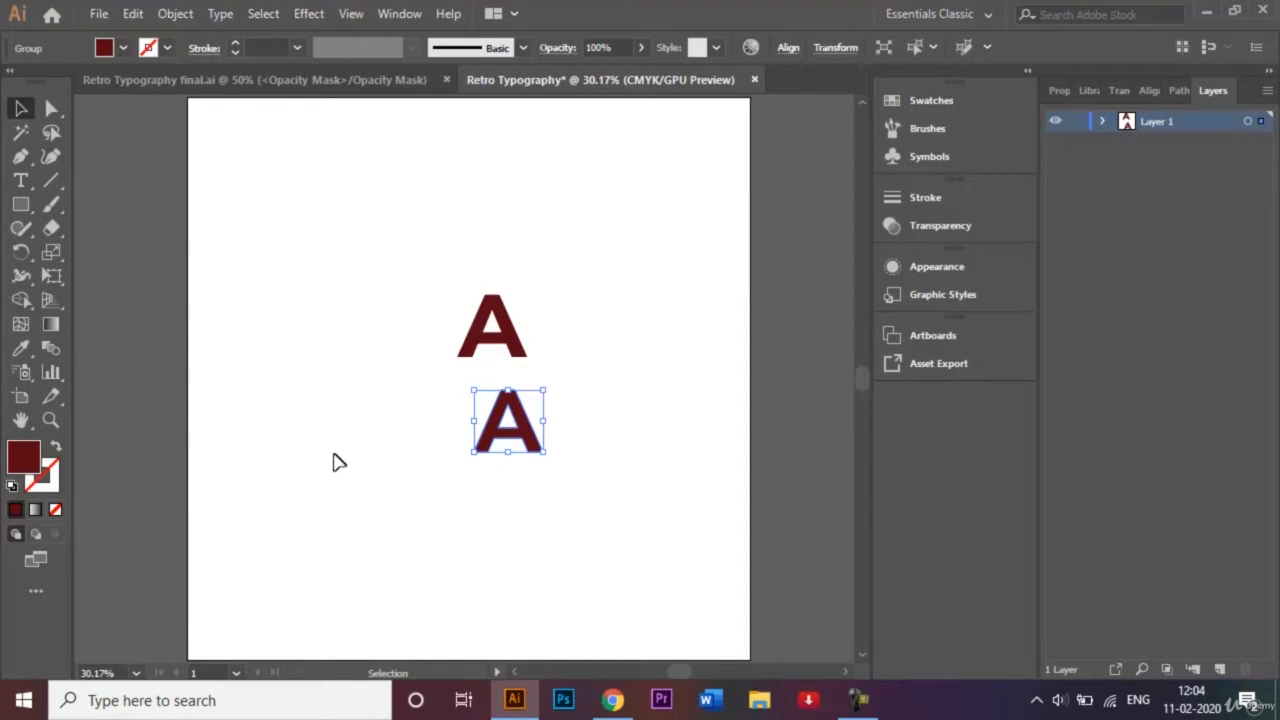
- Fill the lower copy of the A with light orange, hex eaa24b
double_click(25, 456)
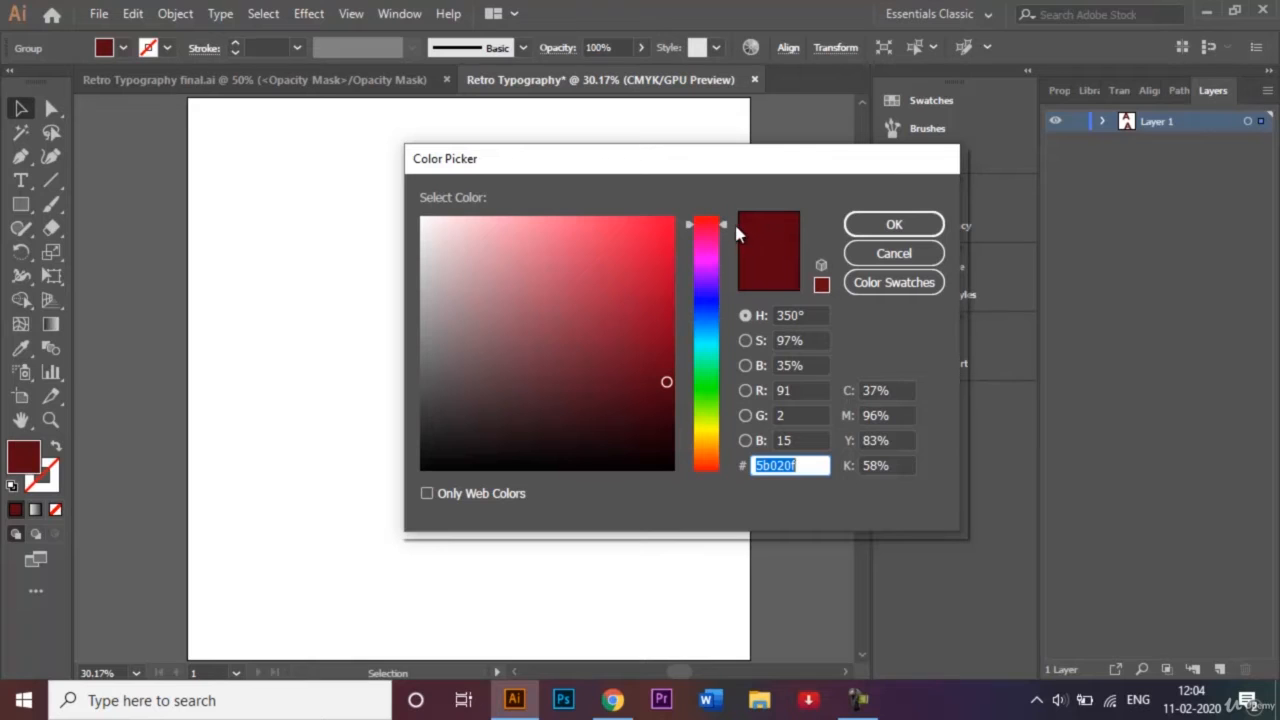
drag(725, 226, 731, 442)
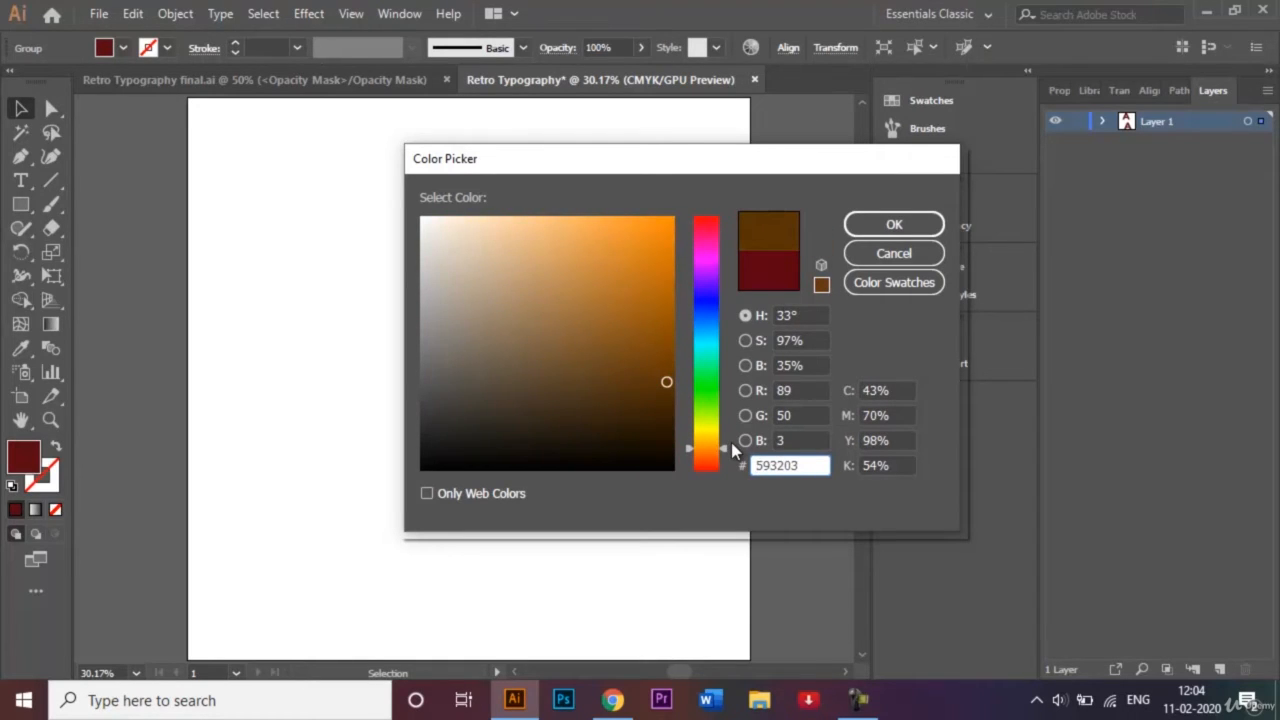
drag(667, 382, 594, 234)
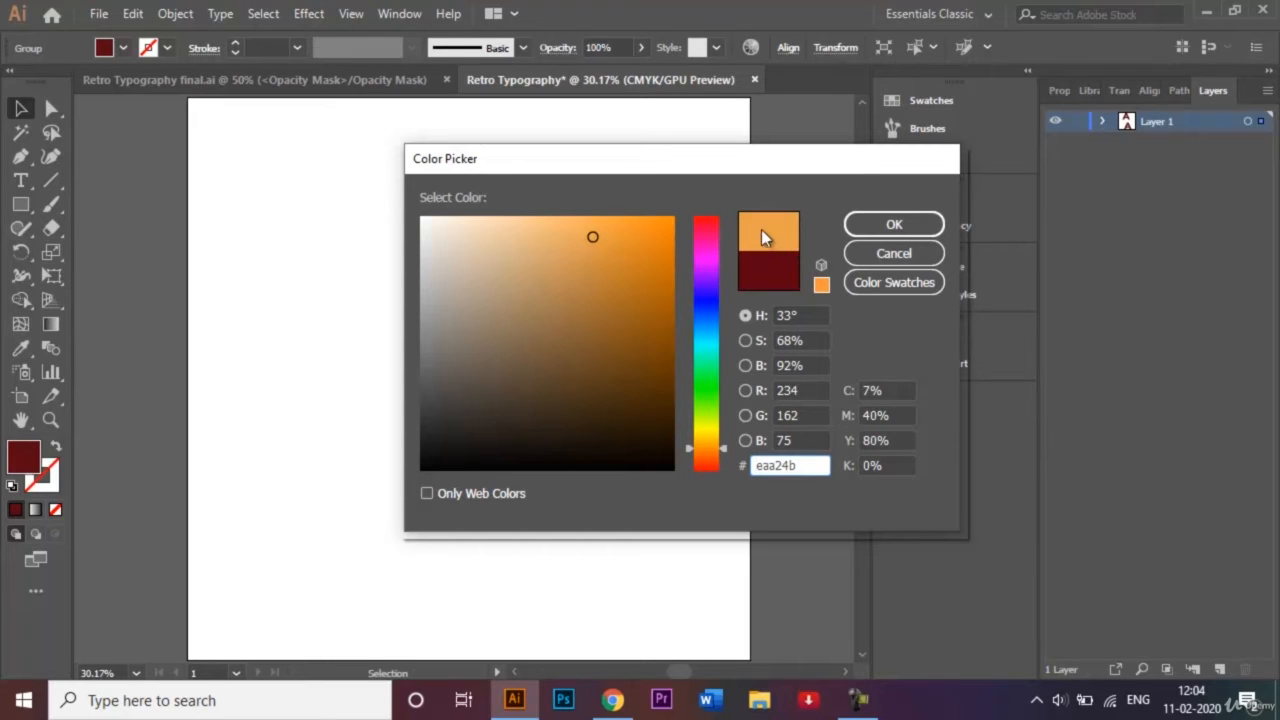
click(903, 226)
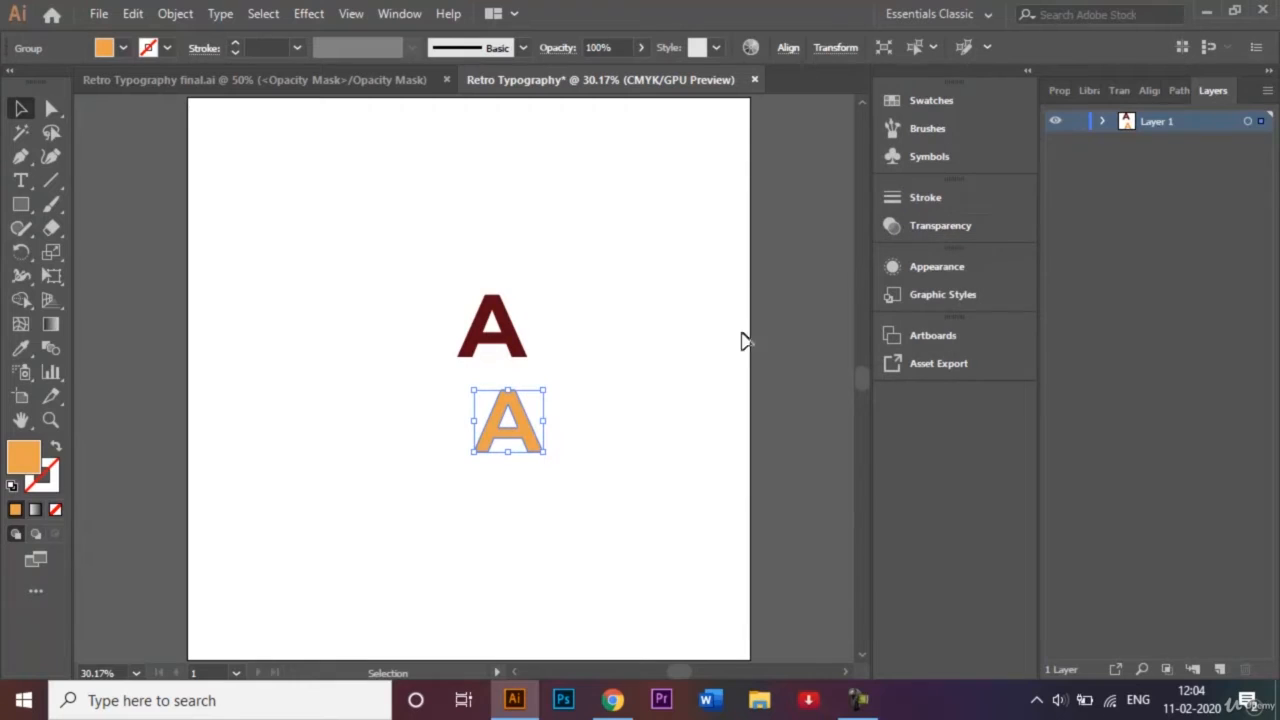
- Give the lower orange A a stroke in its own light orange, sampled with the Eyedropper, set the weight to 16 pt and deselect it
click(53, 497)
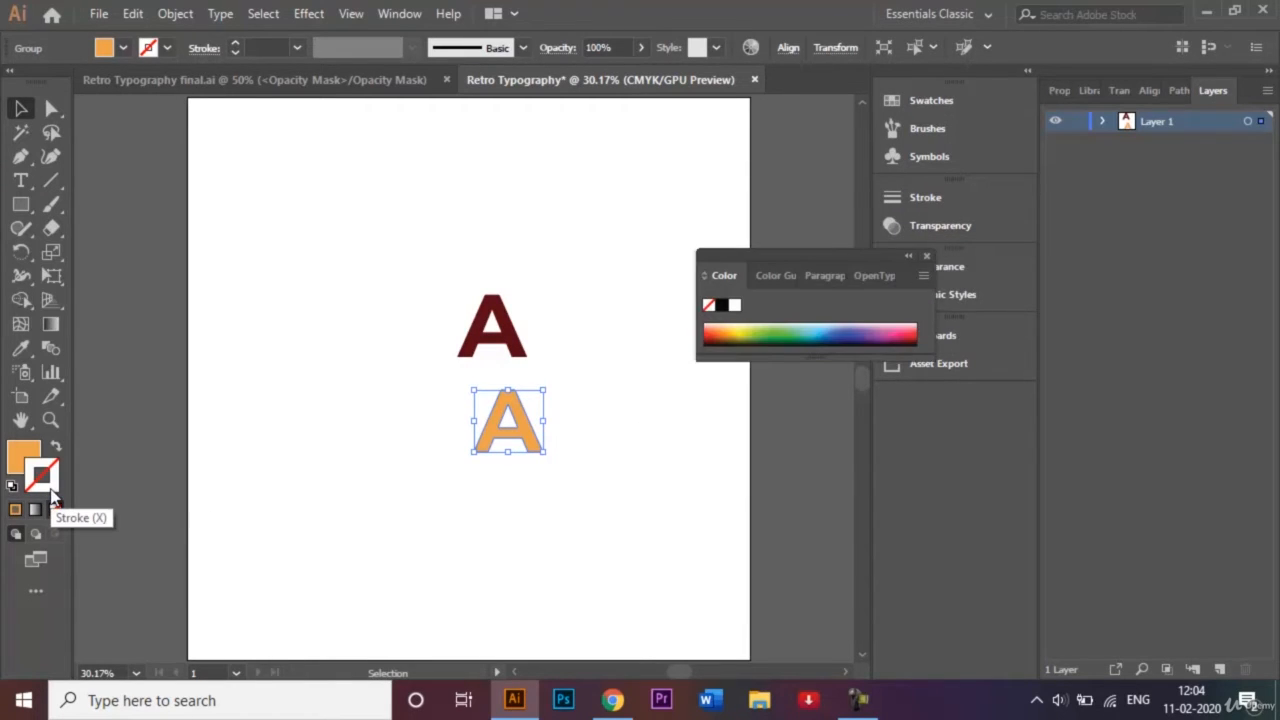
click(22, 349)
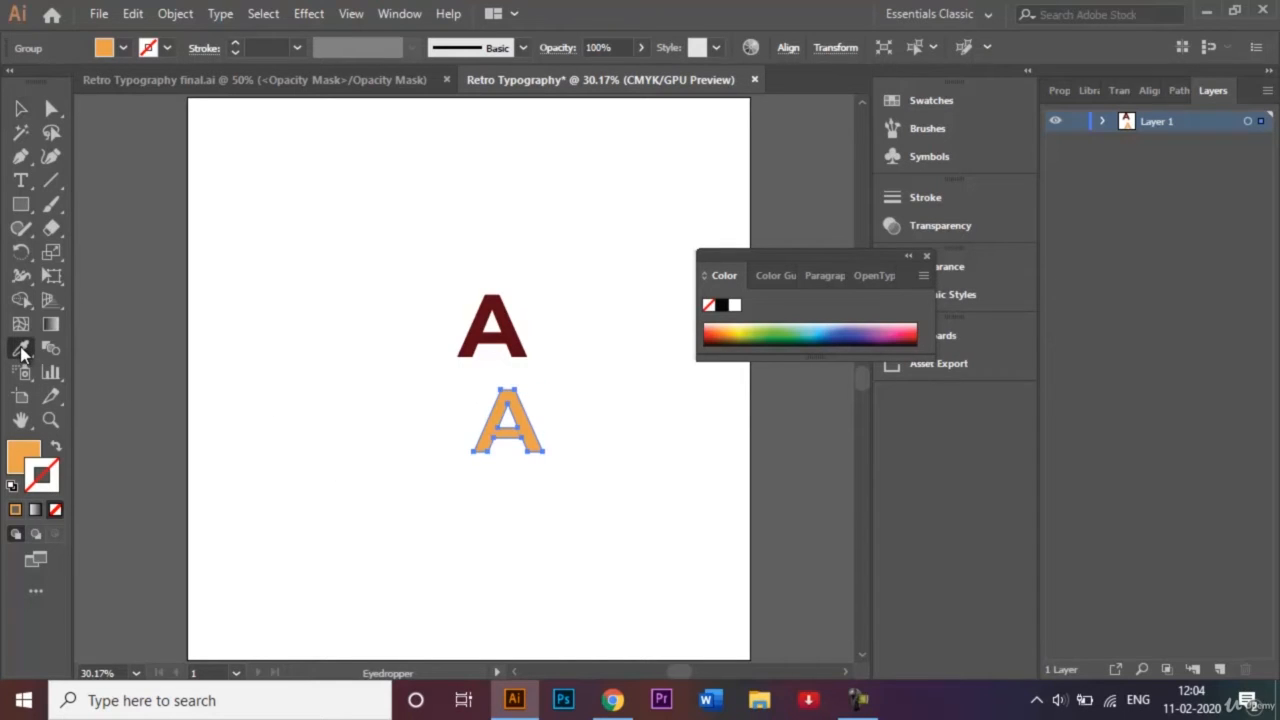
click(489, 435)
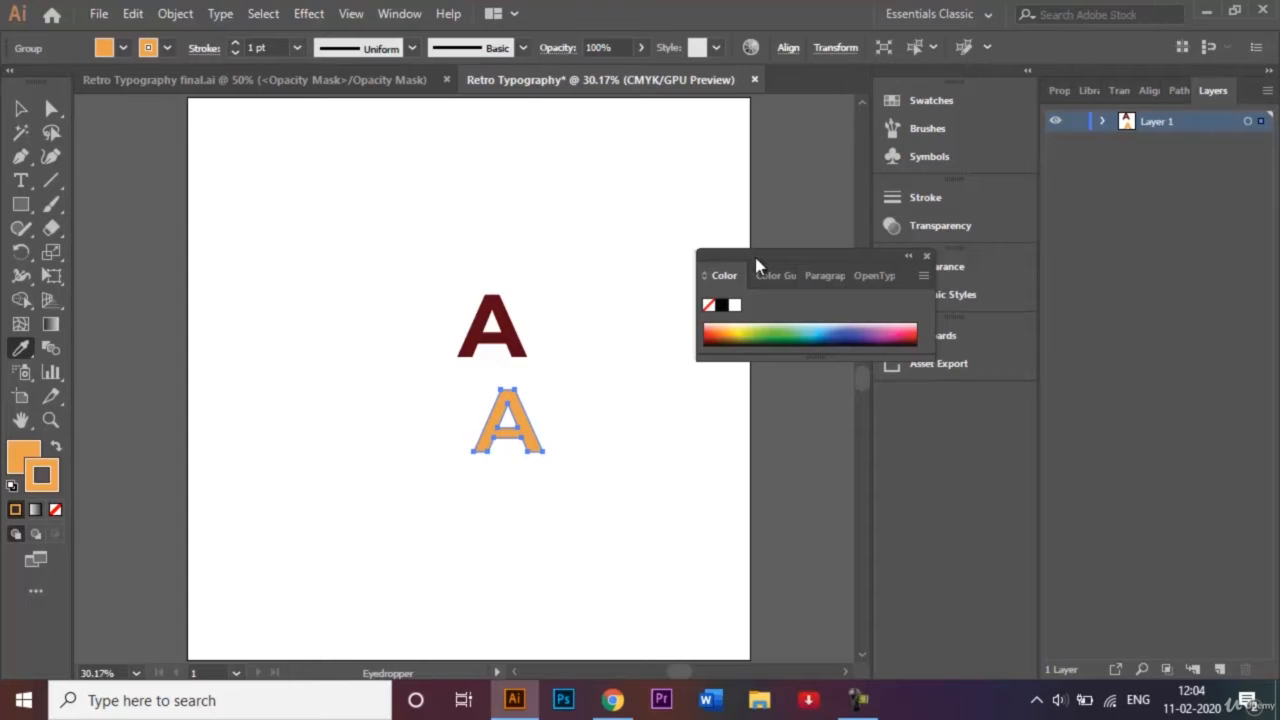
click(926, 255)
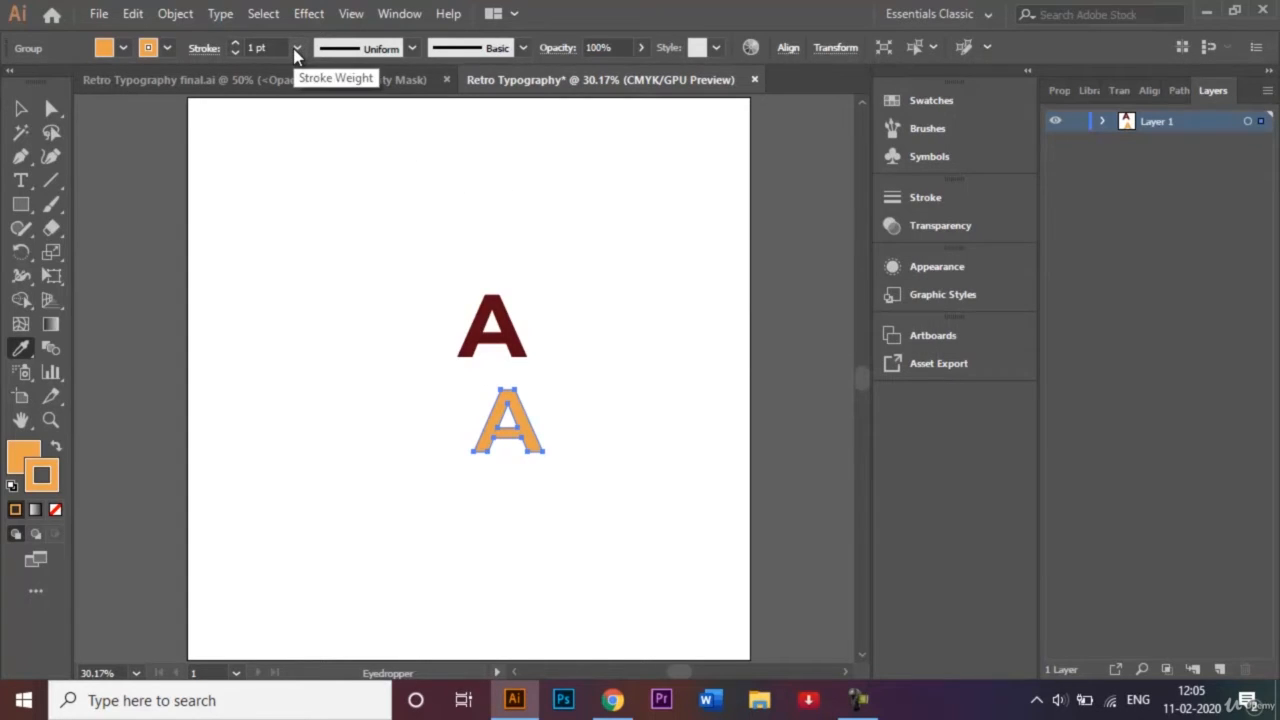
click(296, 48)
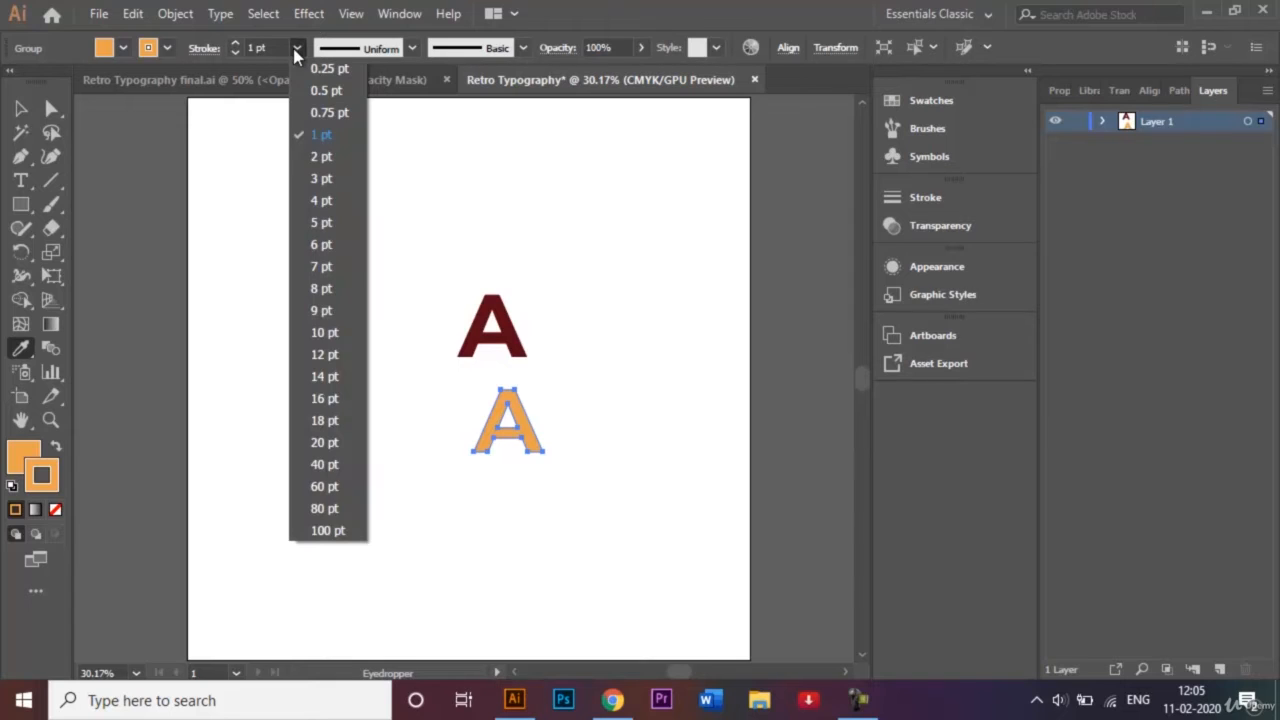
click(337, 400)
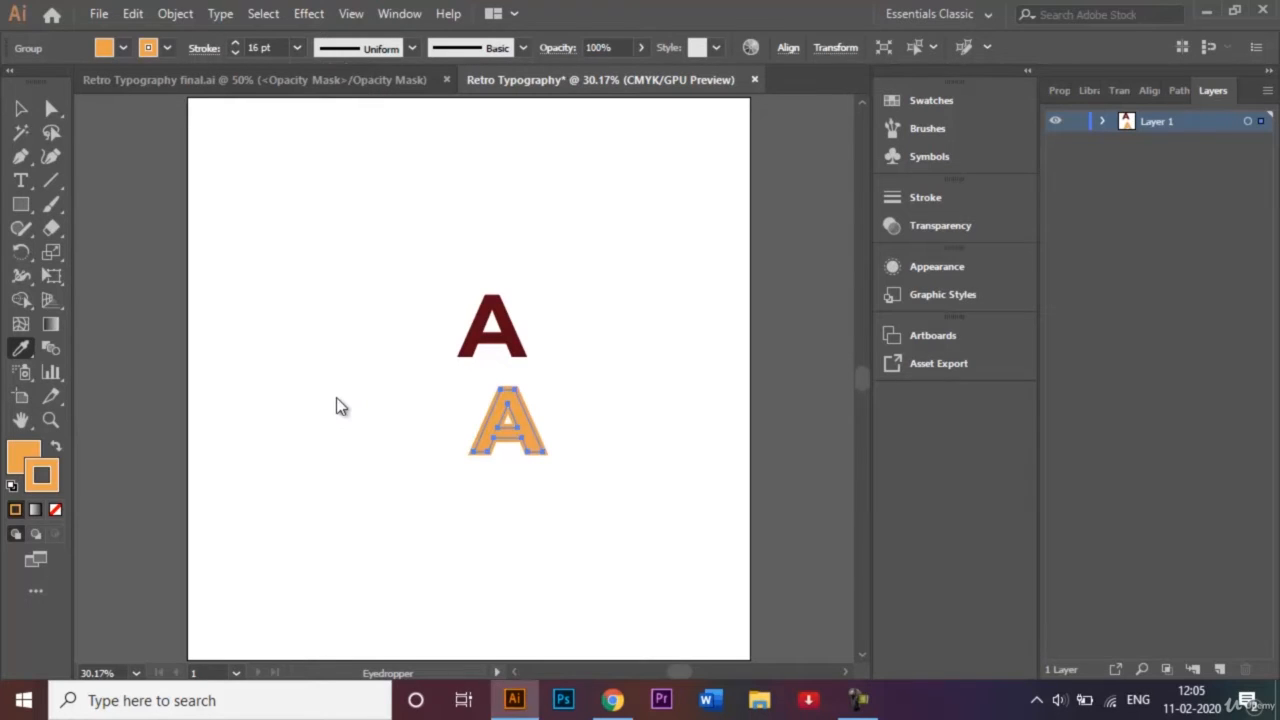
click(28, 113)
click(378, 497)
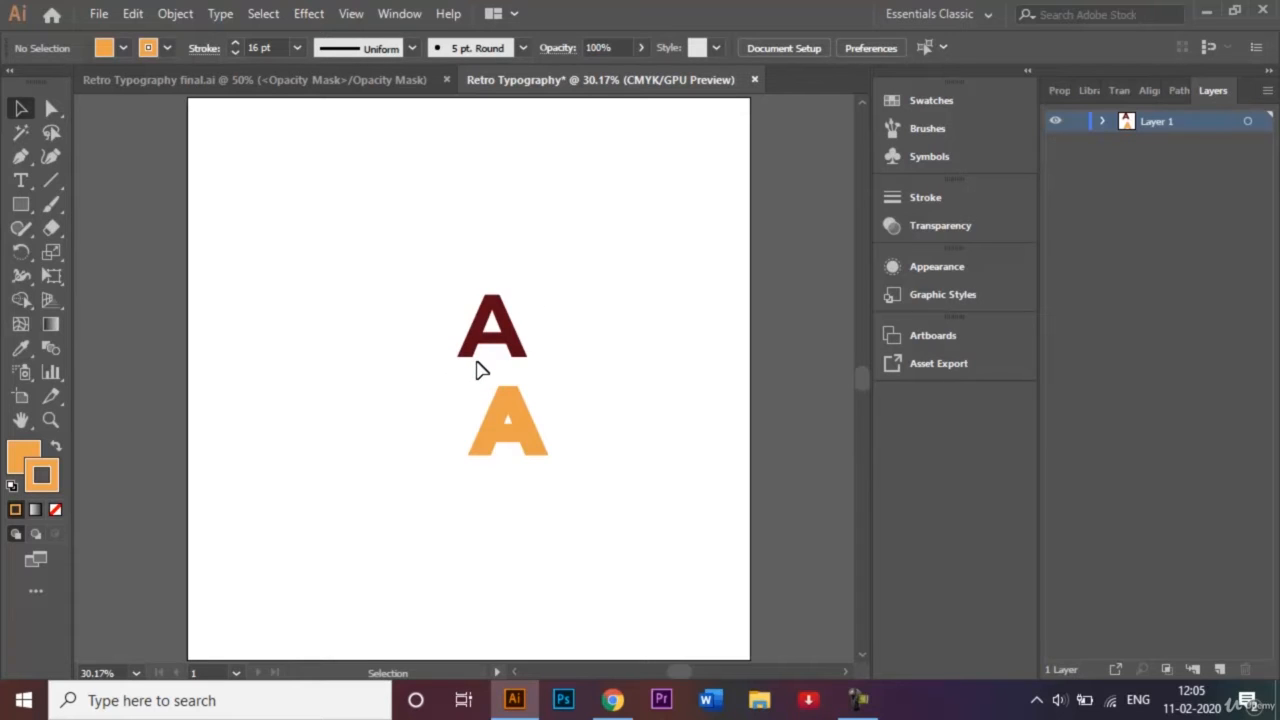
- Send the orange A to the back of the stacking order
click(530, 438)
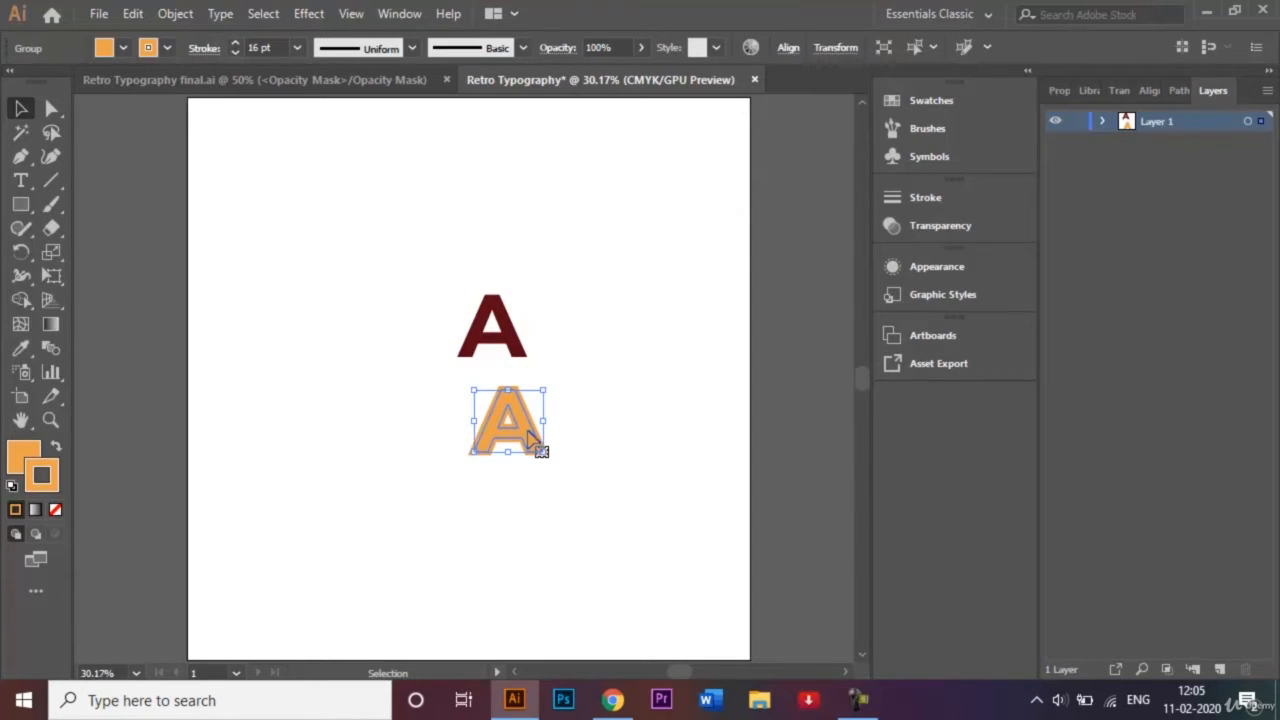
right_click(530, 438)
mouse_move(703, 338)
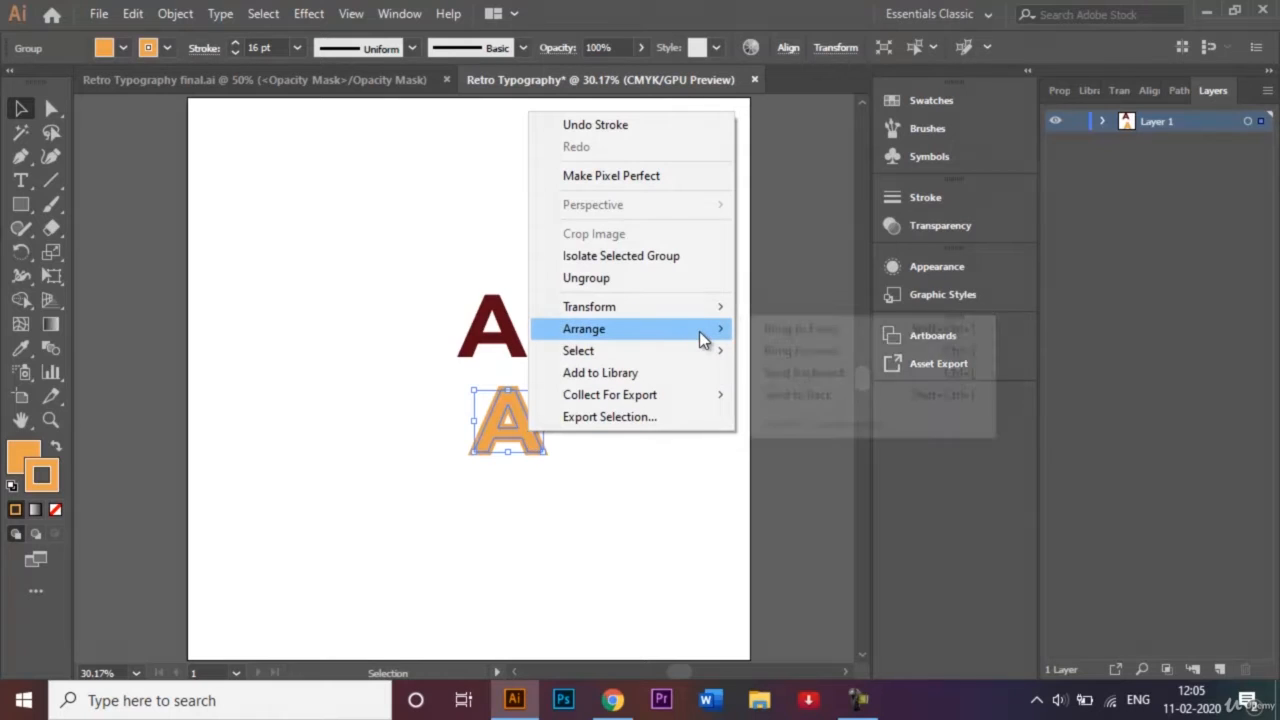
click(802, 394)
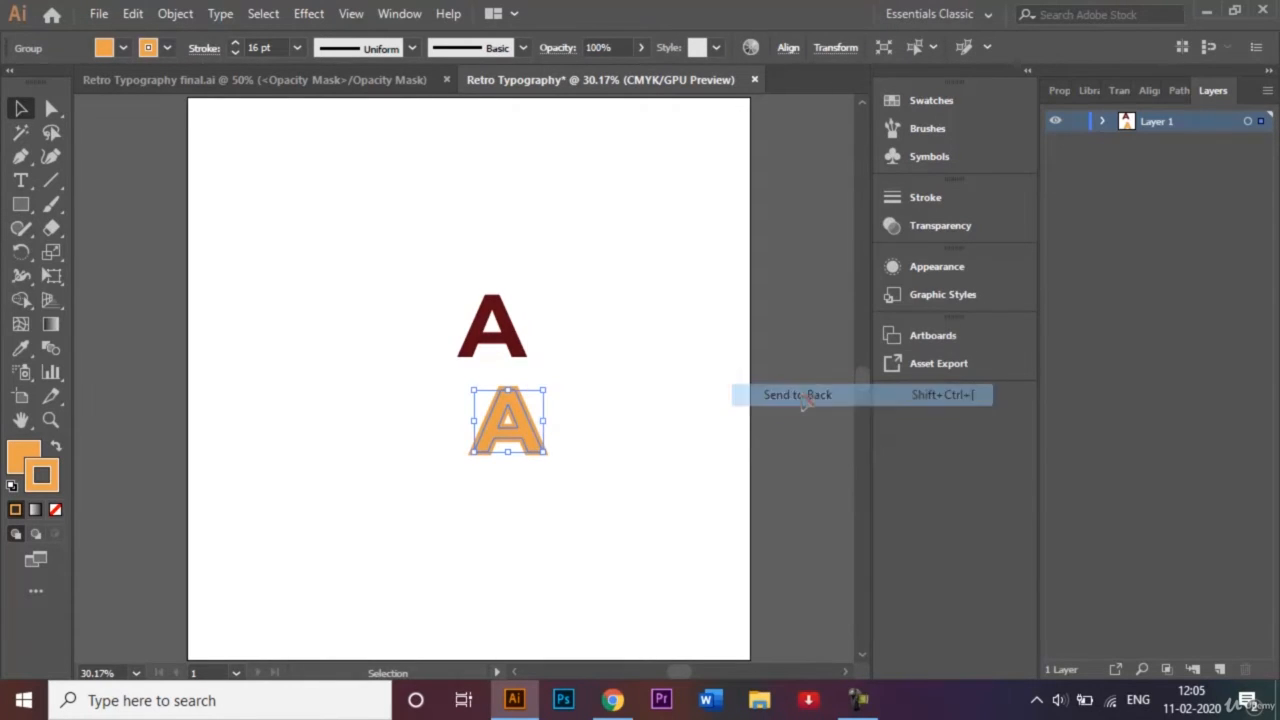
- Align the centres of the dark red and orange A's horizontally and vertically so they overlap, and deselect them
click(1150, 90)
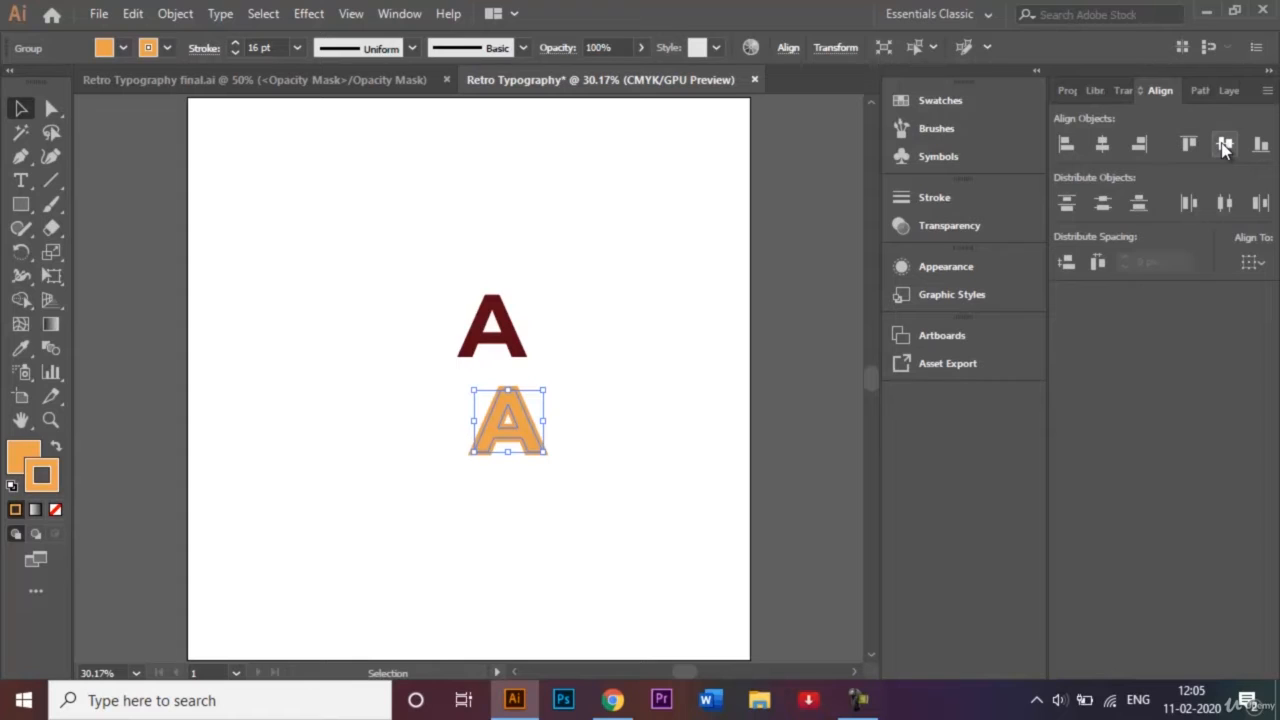
click(690, 151)
drag(405, 228, 615, 551)
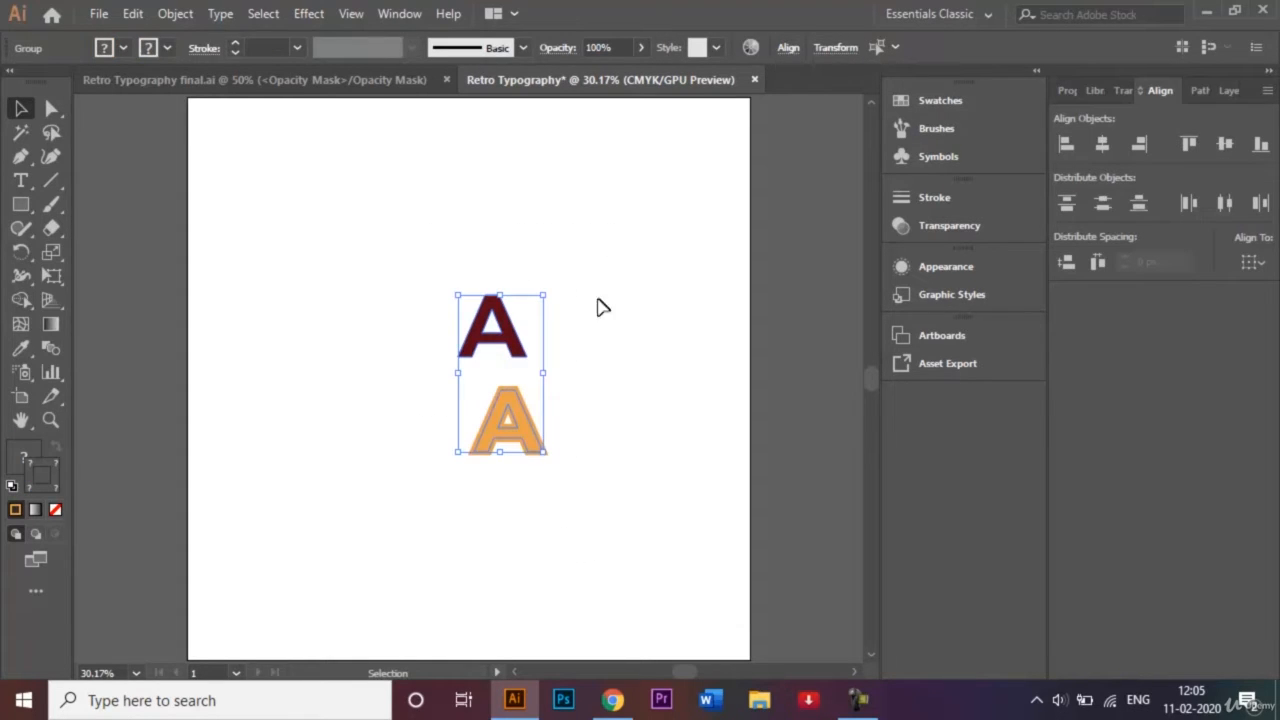
click(1105, 153)
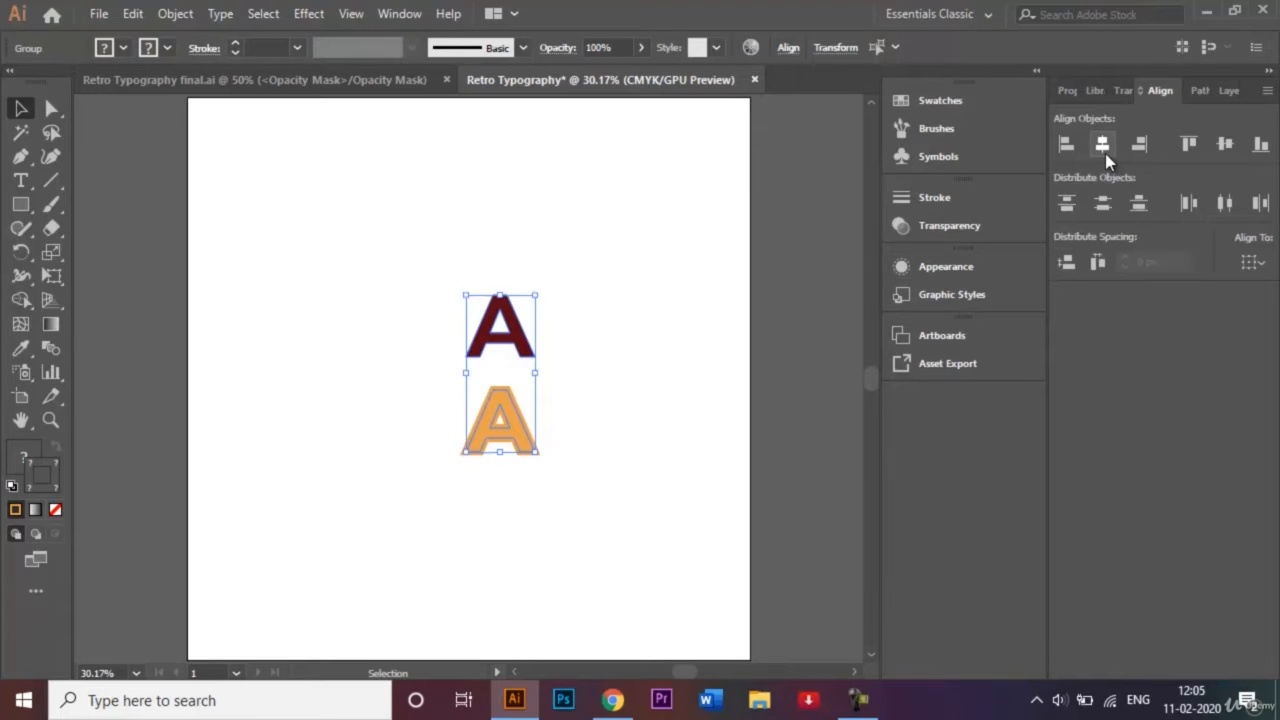
click(1231, 146)
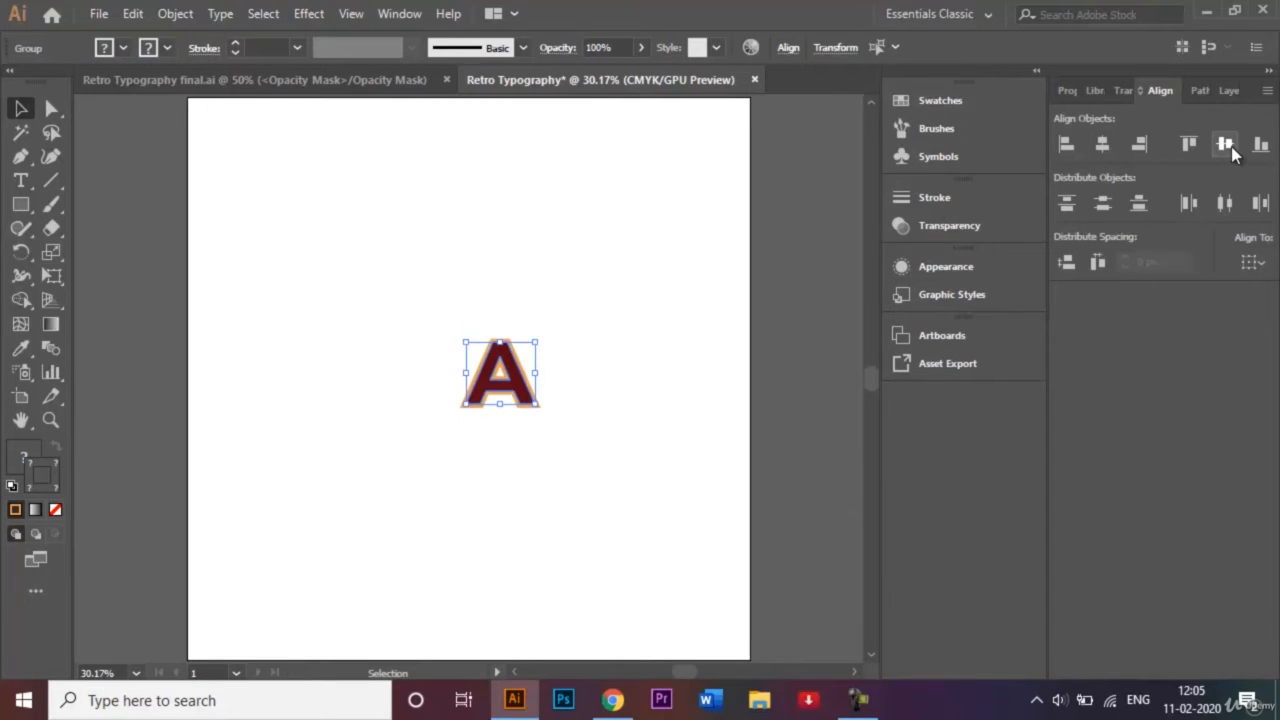
click(595, 307)
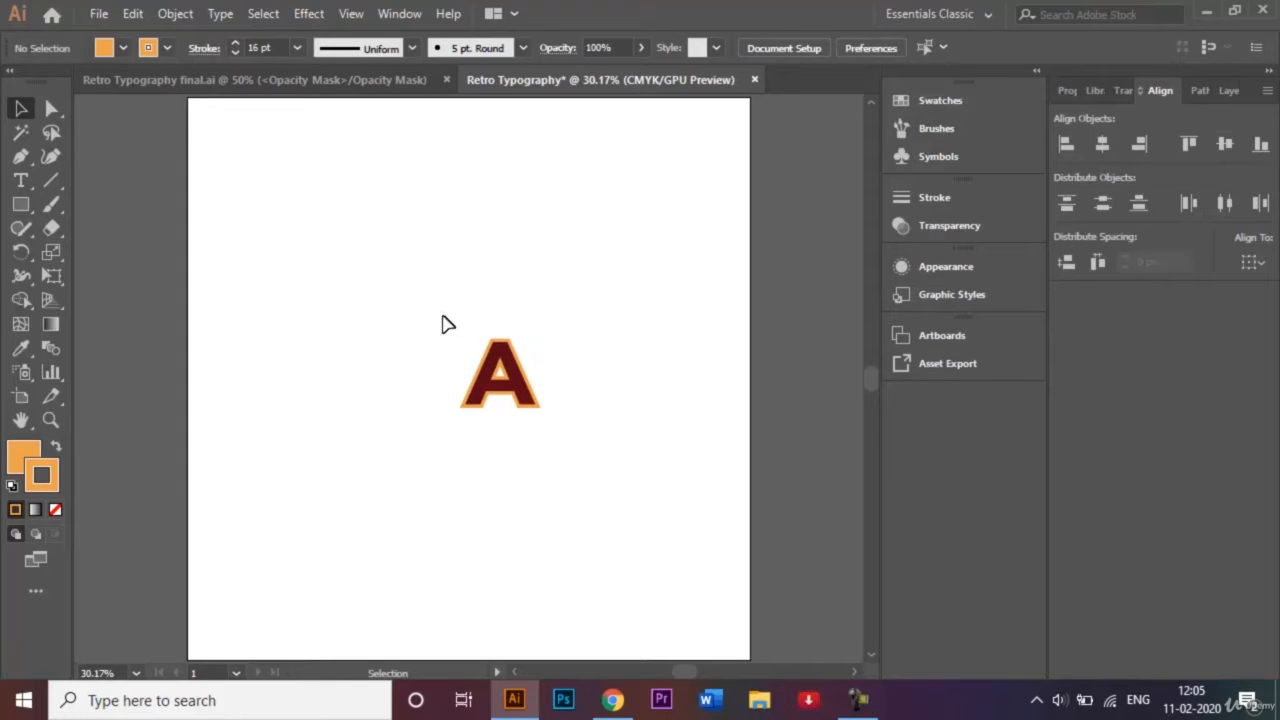
- Select only the orange A behind the dark red letter and convert its stroke to outlines with Outline Stroke
drag(440, 317, 561, 433)
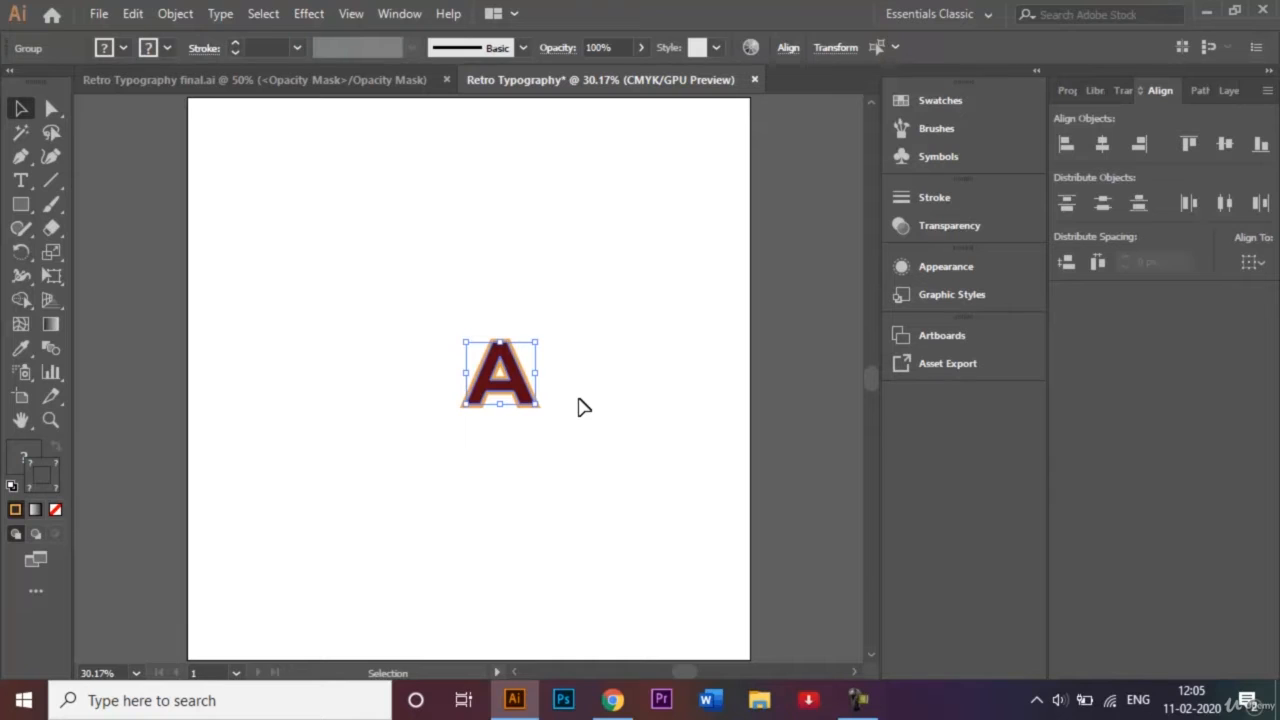
key(ctrl+1)
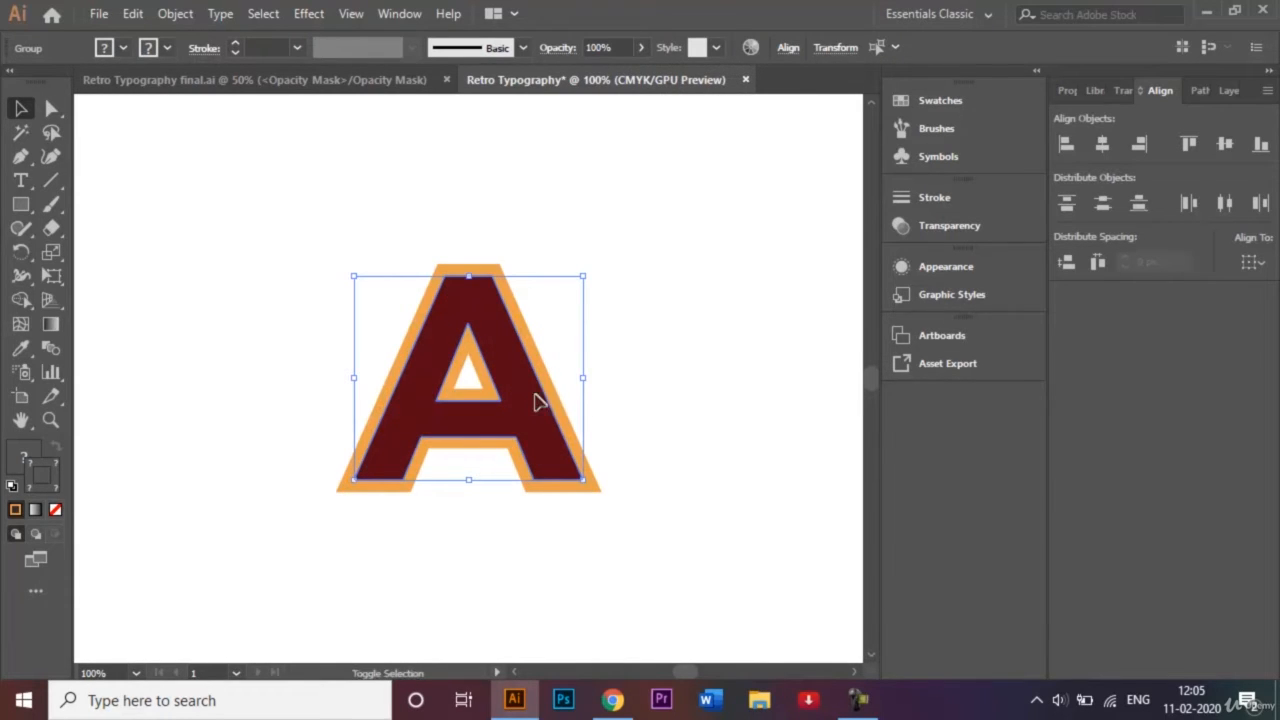
click(532, 407)
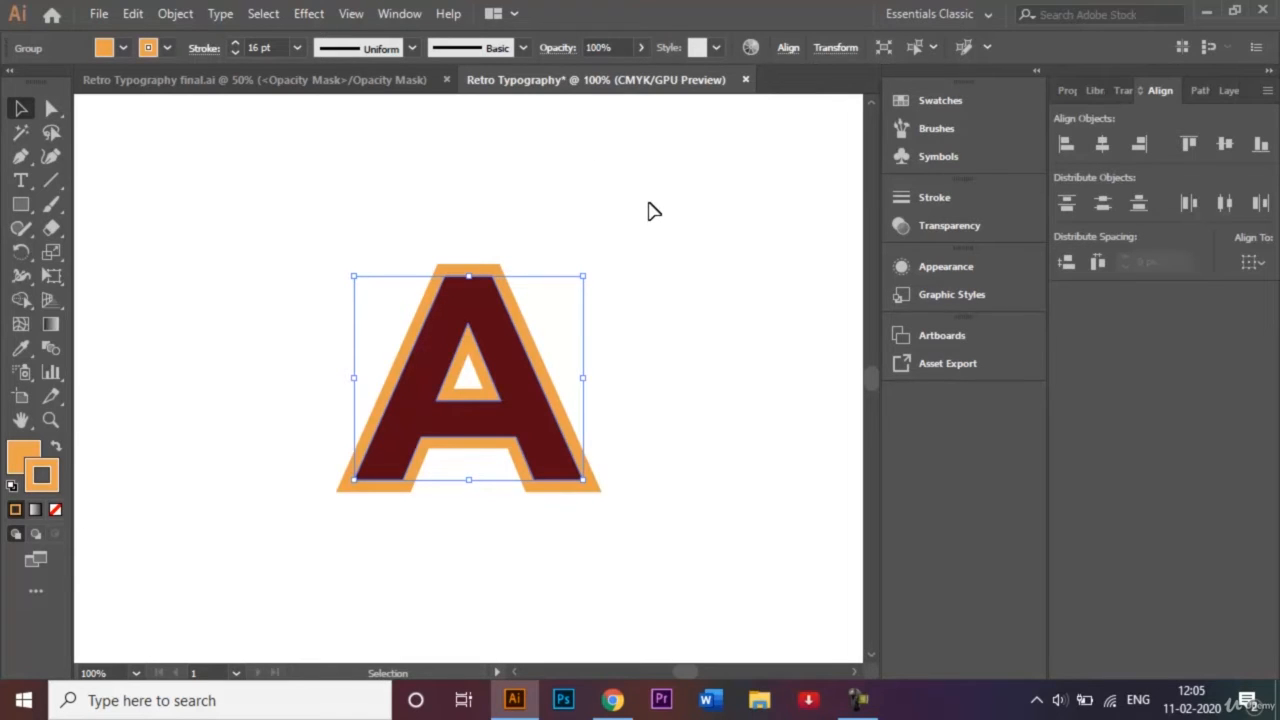
key(ctrl+c)
click(857, 700)
click(165, 15)
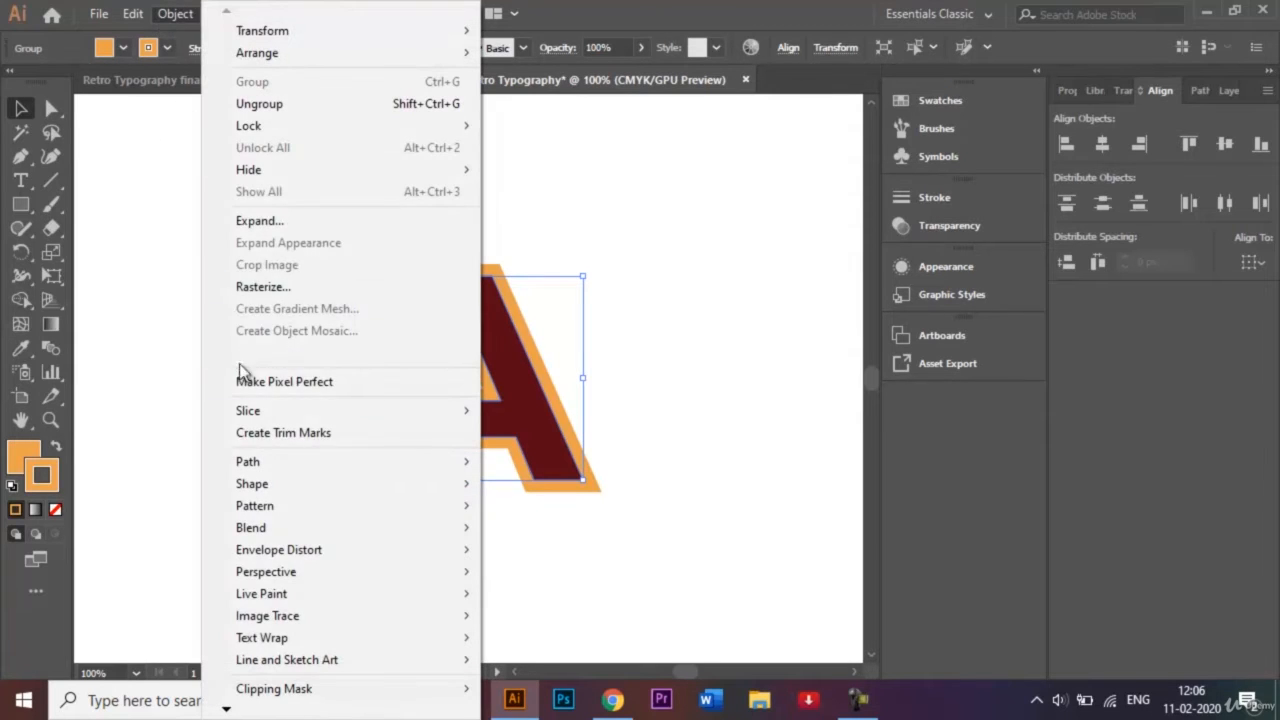
mouse_move(331, 458)
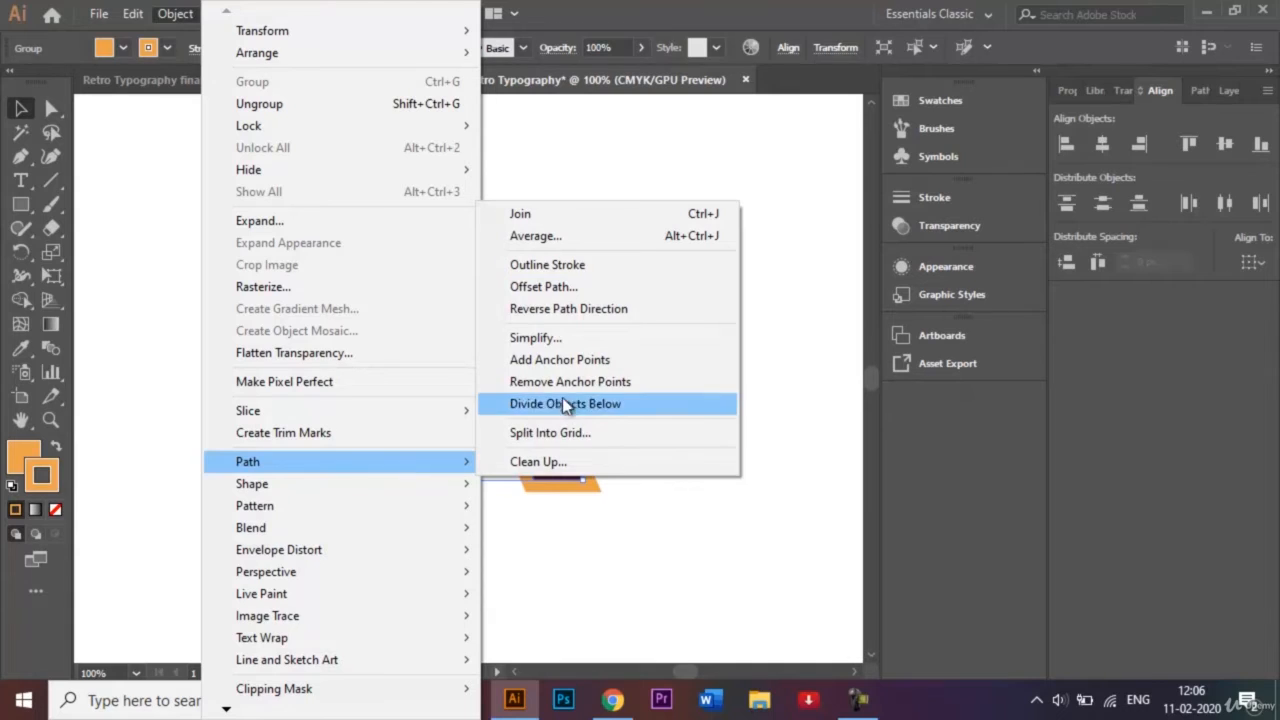
click(631, 262)
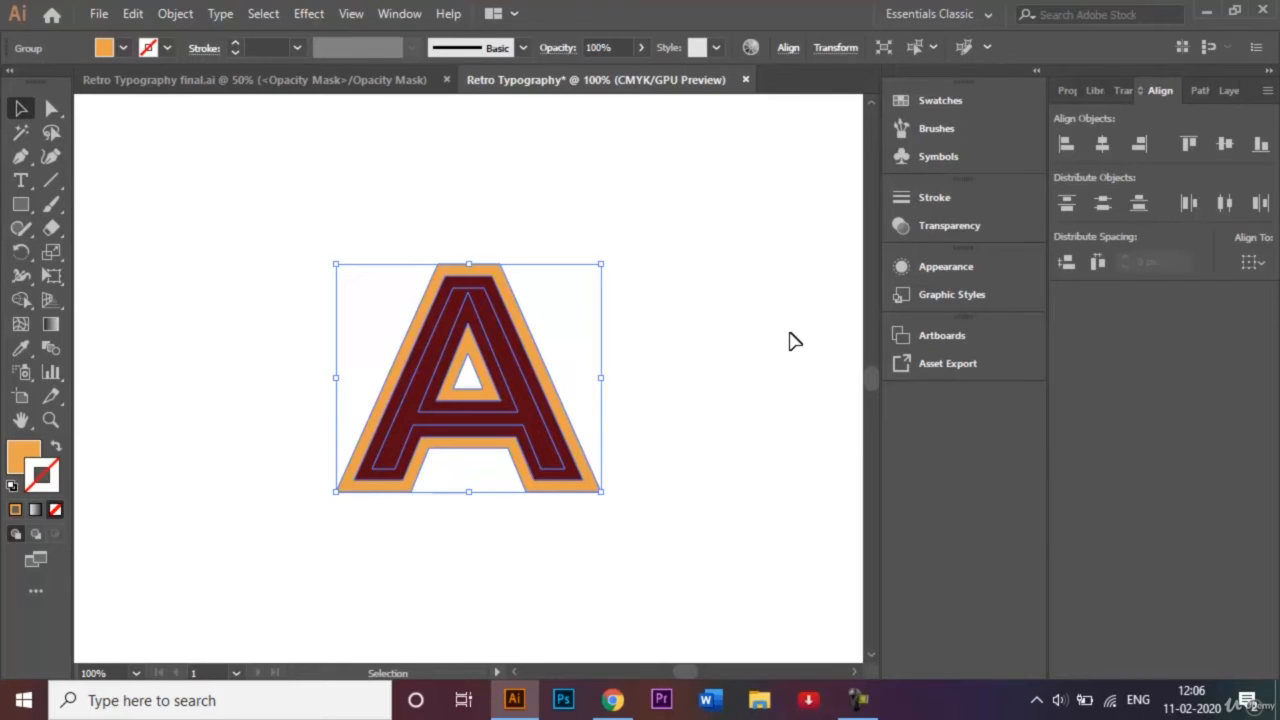
- Duplicate the outlined orange A in front of the dark red letter and move the copy up and to the right
key(a)
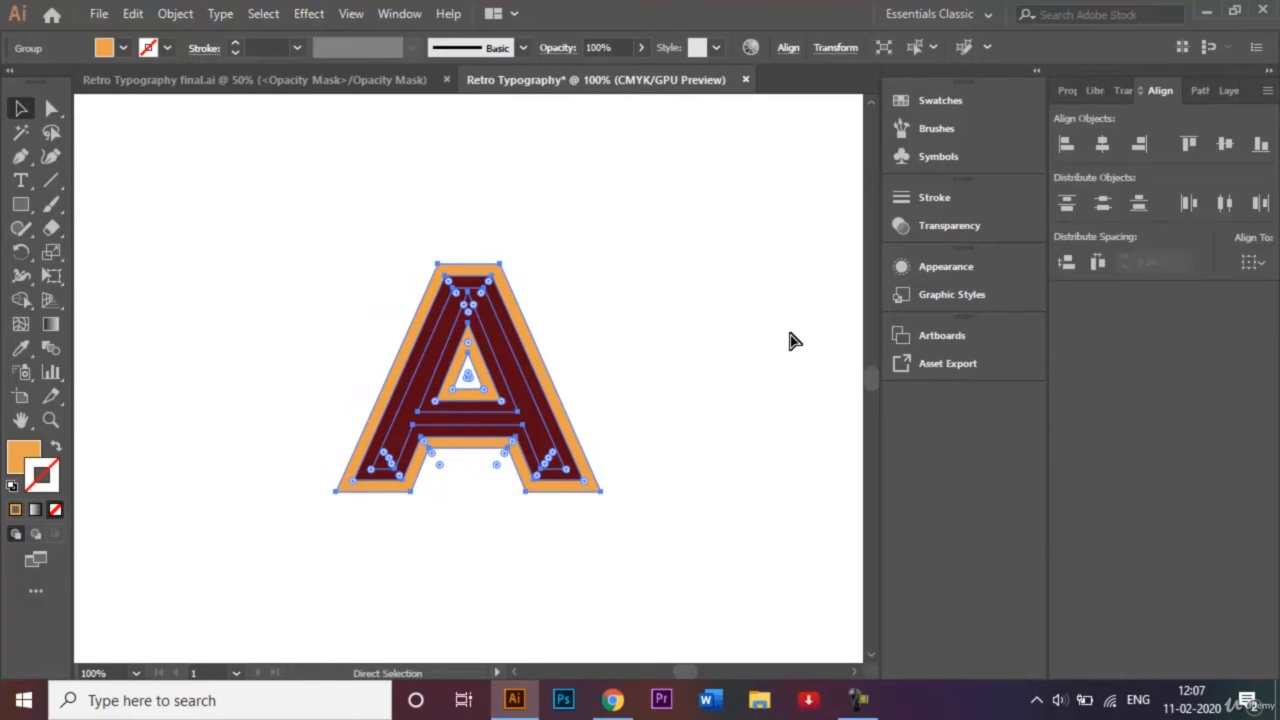
key(v)
key(a)
key(v)
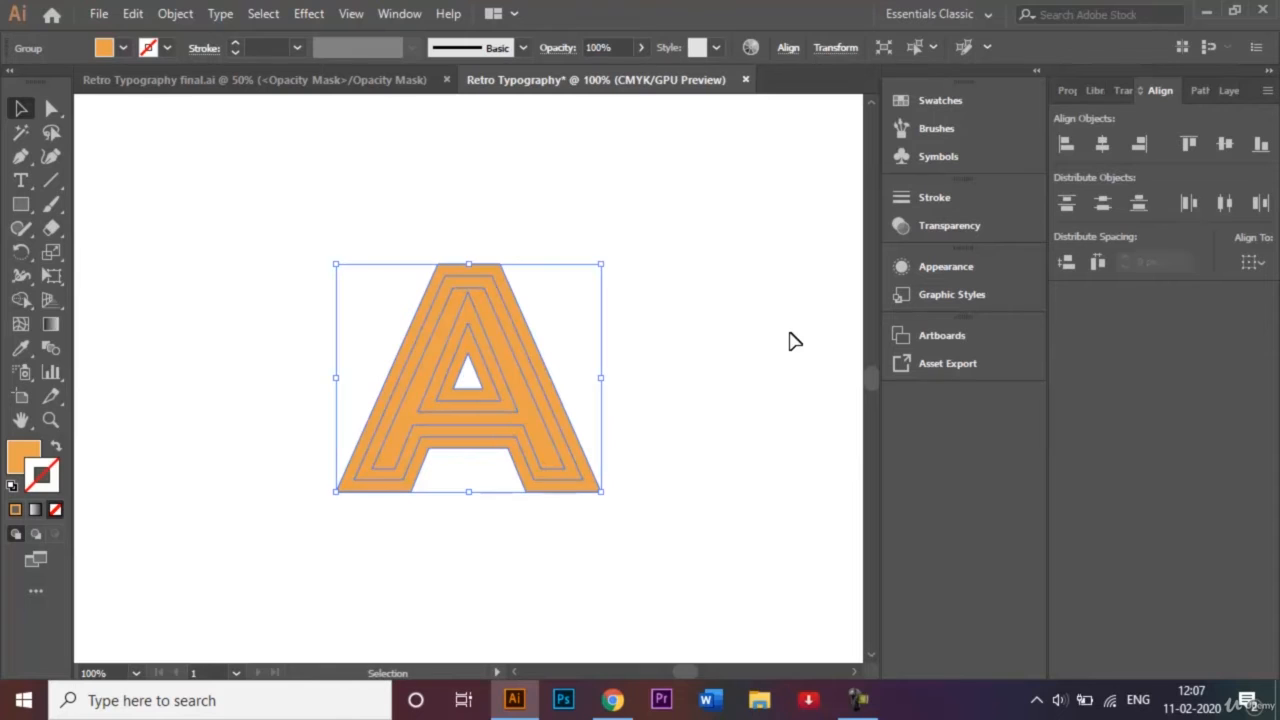
drag(508, 370, 754, 279)
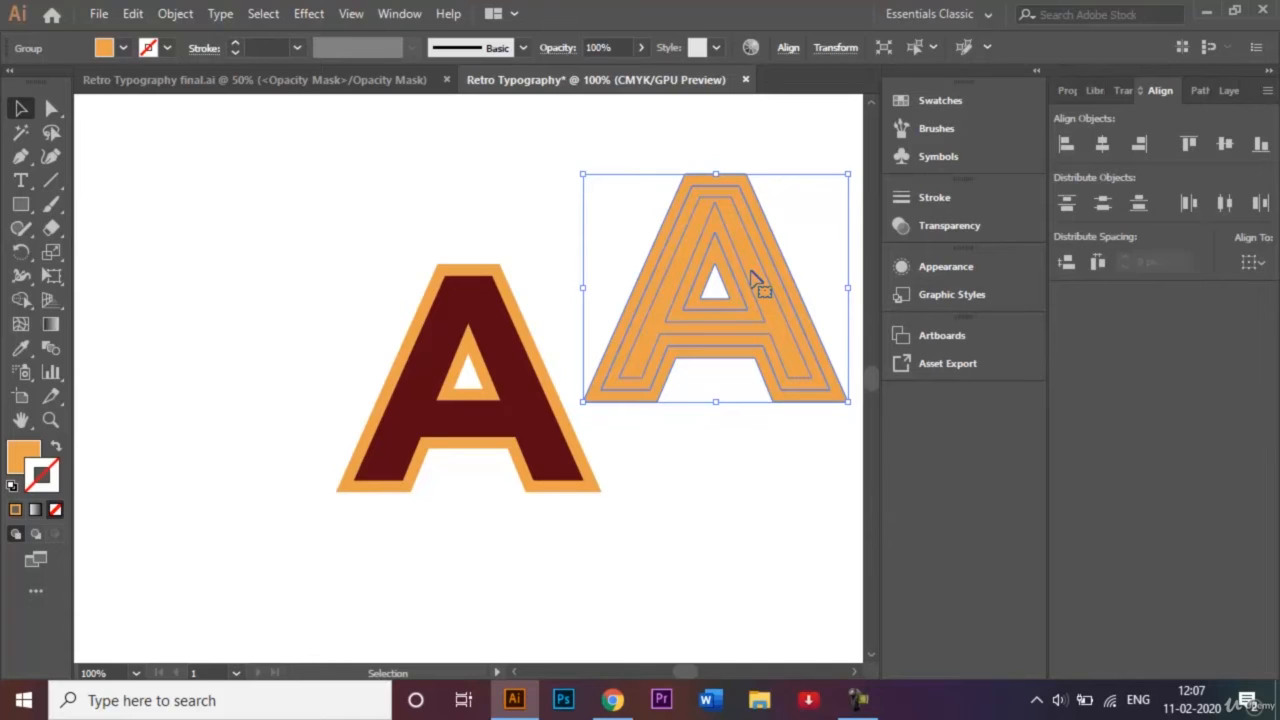
- Fill the duplicated A with dark blue, hex 030363, and dismiss the floating colour controls
click(28, 452)
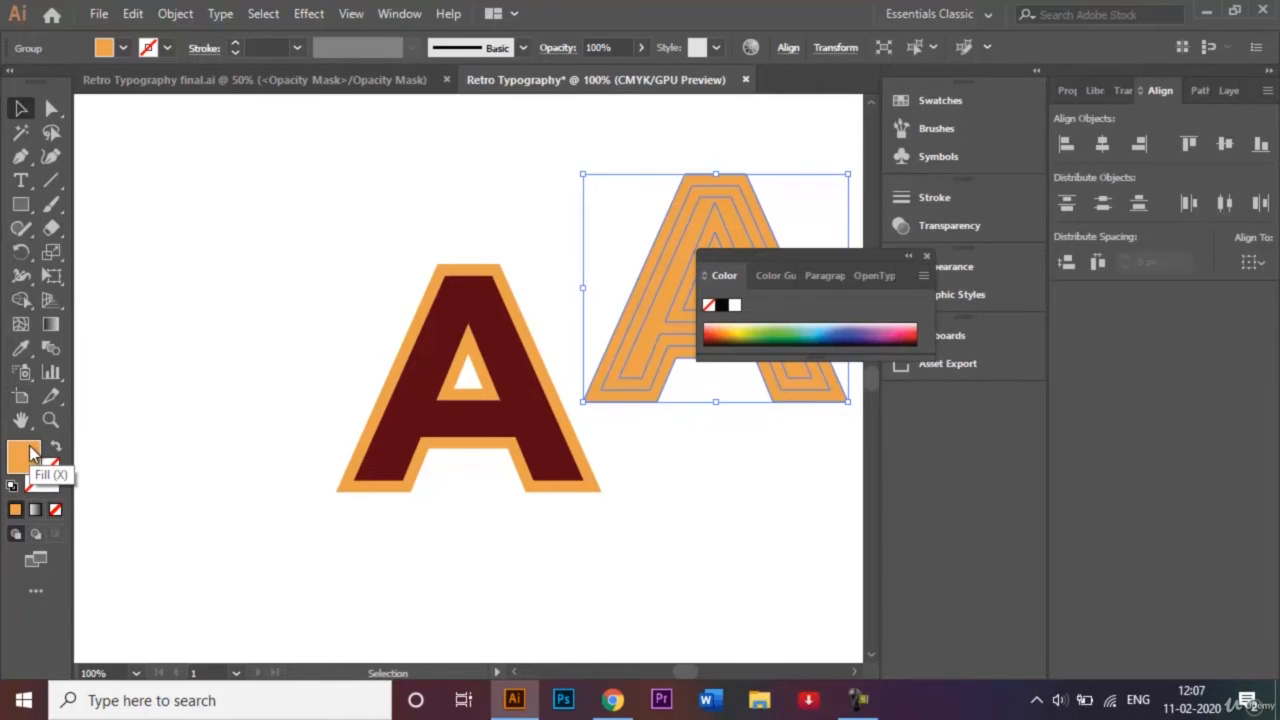
double_click(28, 452)
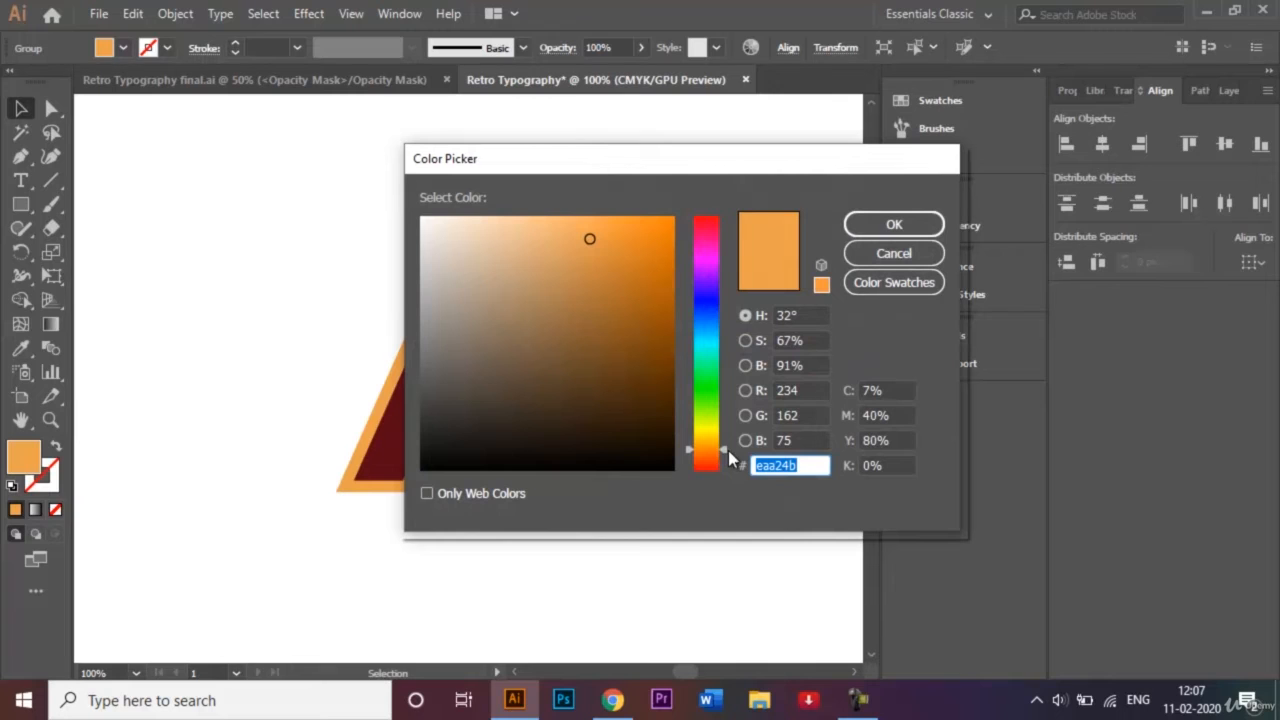
drag(726, 447, 720, 300)
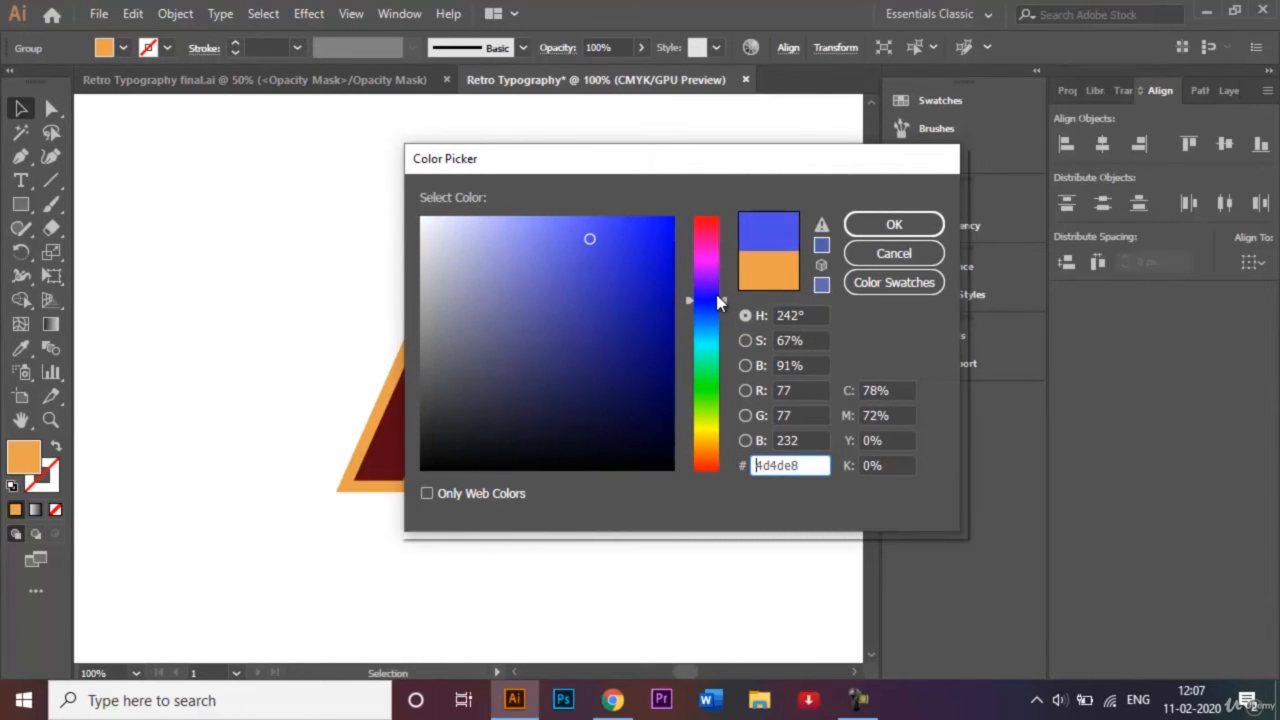
drag(594, 238, 666, 372)
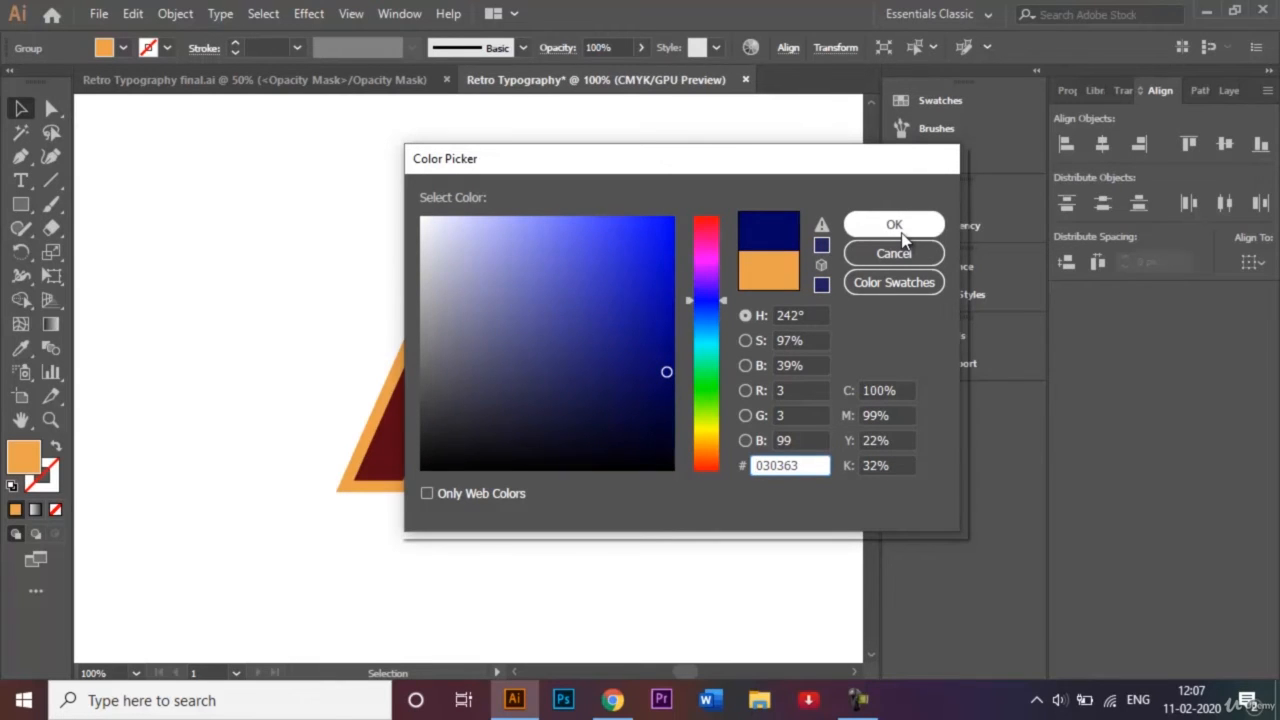
click(901, 232)
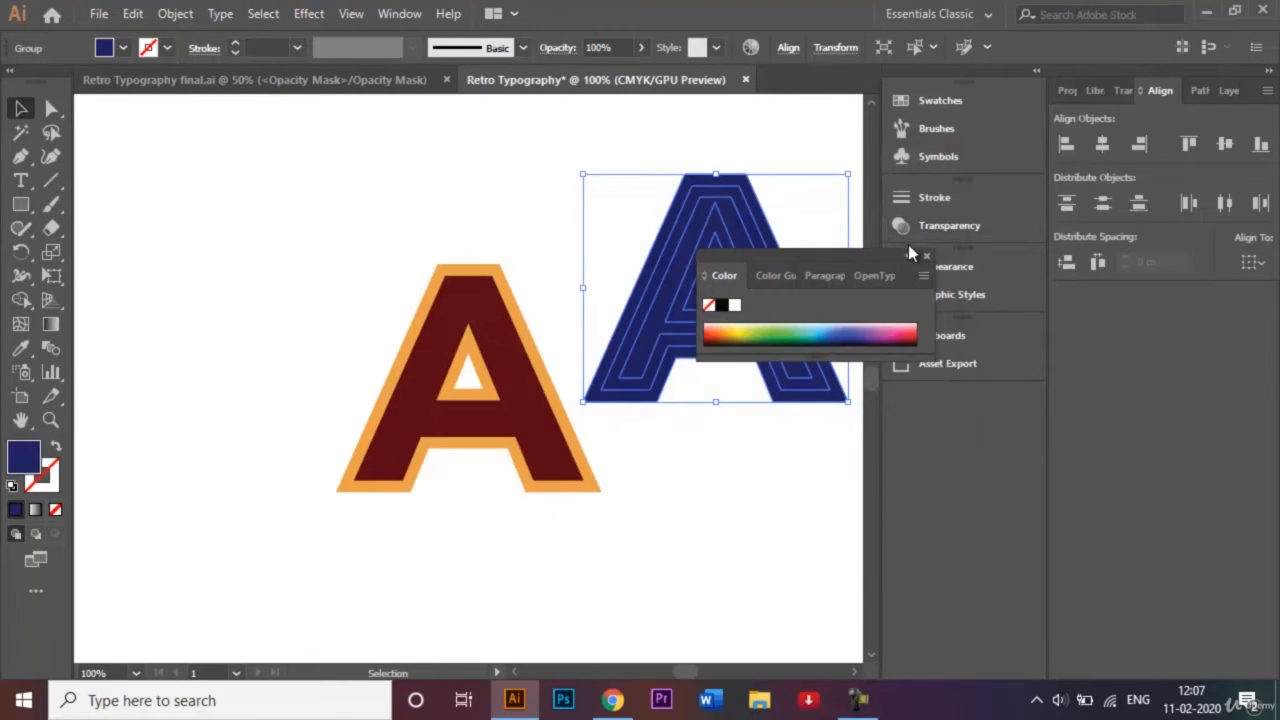
click(926, 255)
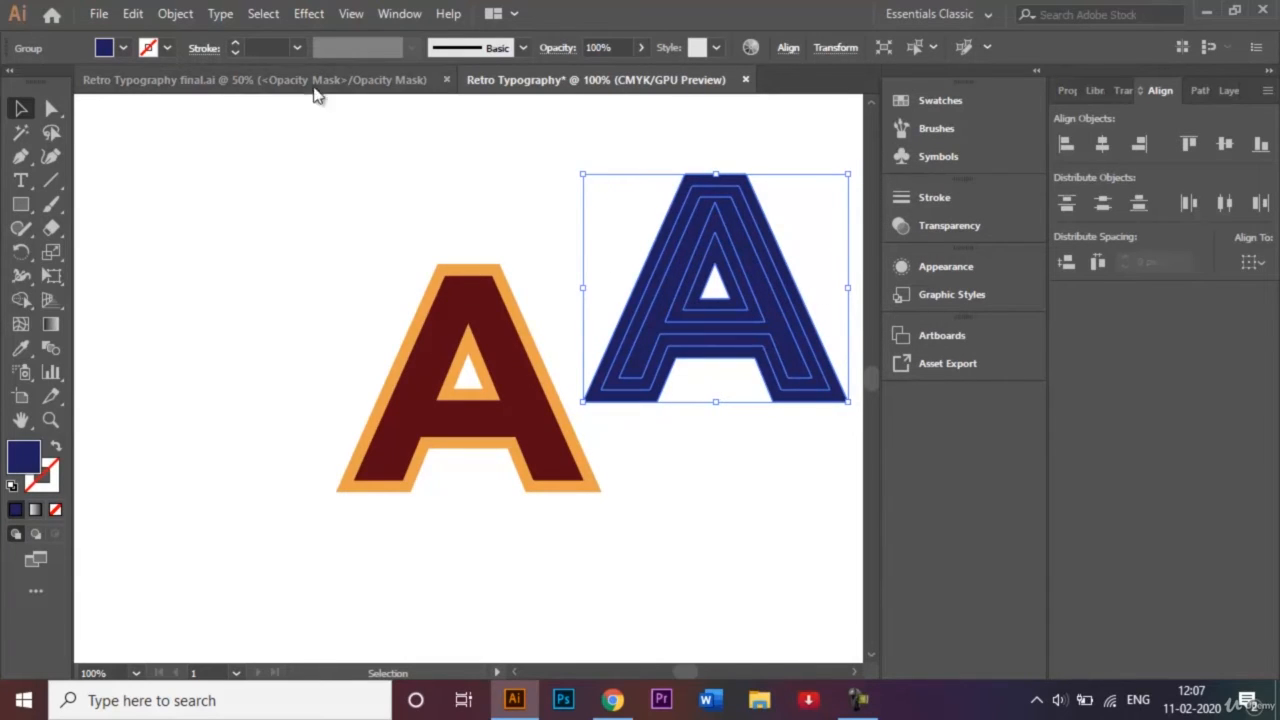
- Set the dark blue A's stroke weight to 40 pt, make its stroke colour active and dismiss the floating colour controls
click(300, 48)
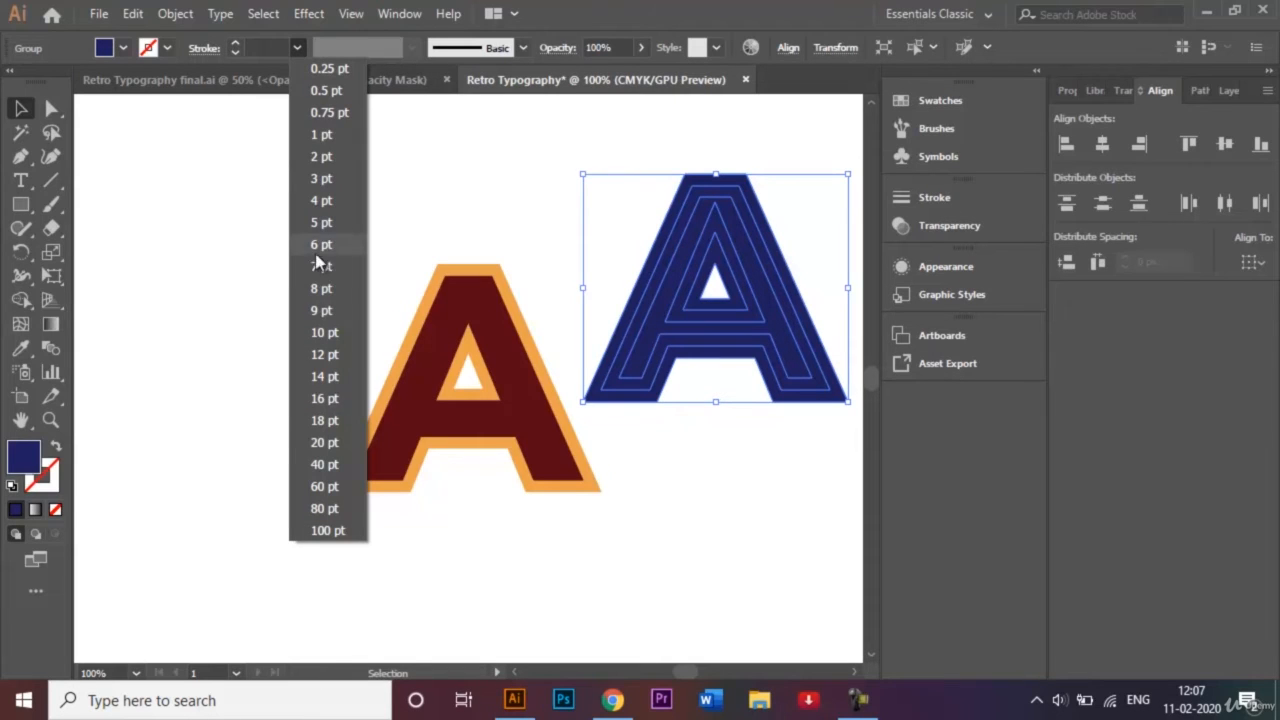
click(331, 465)
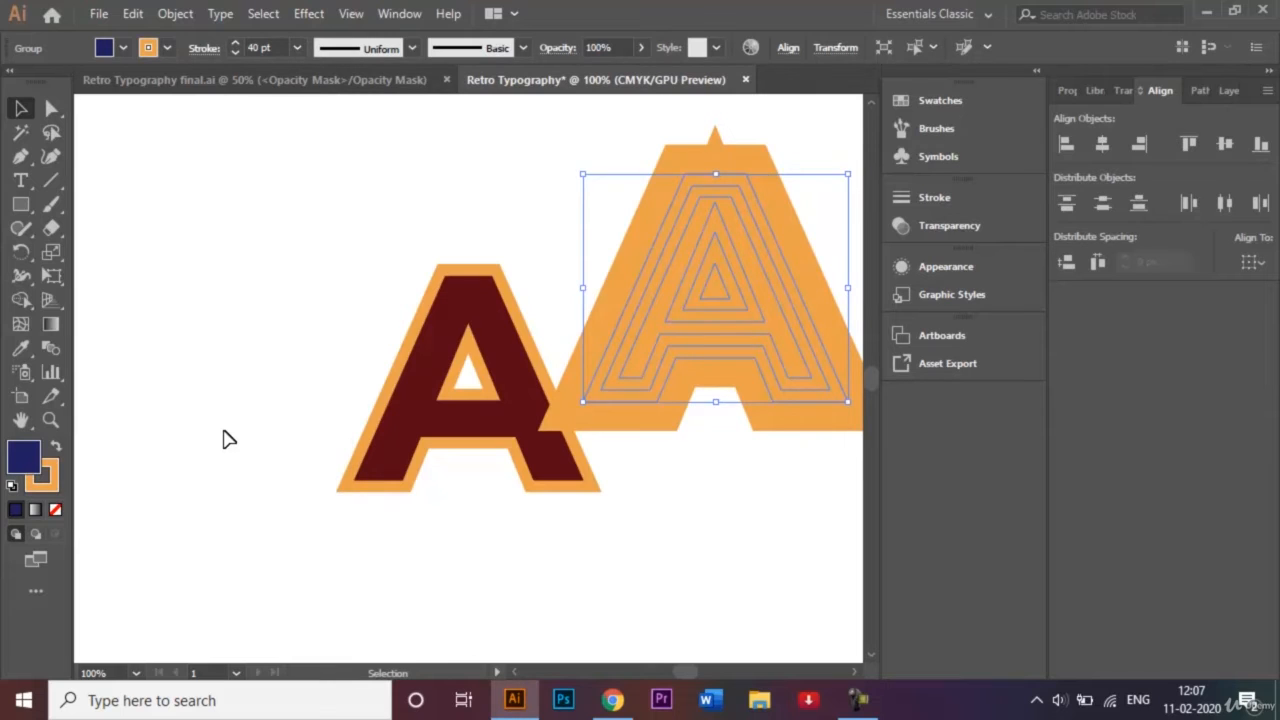
click(48, 482)
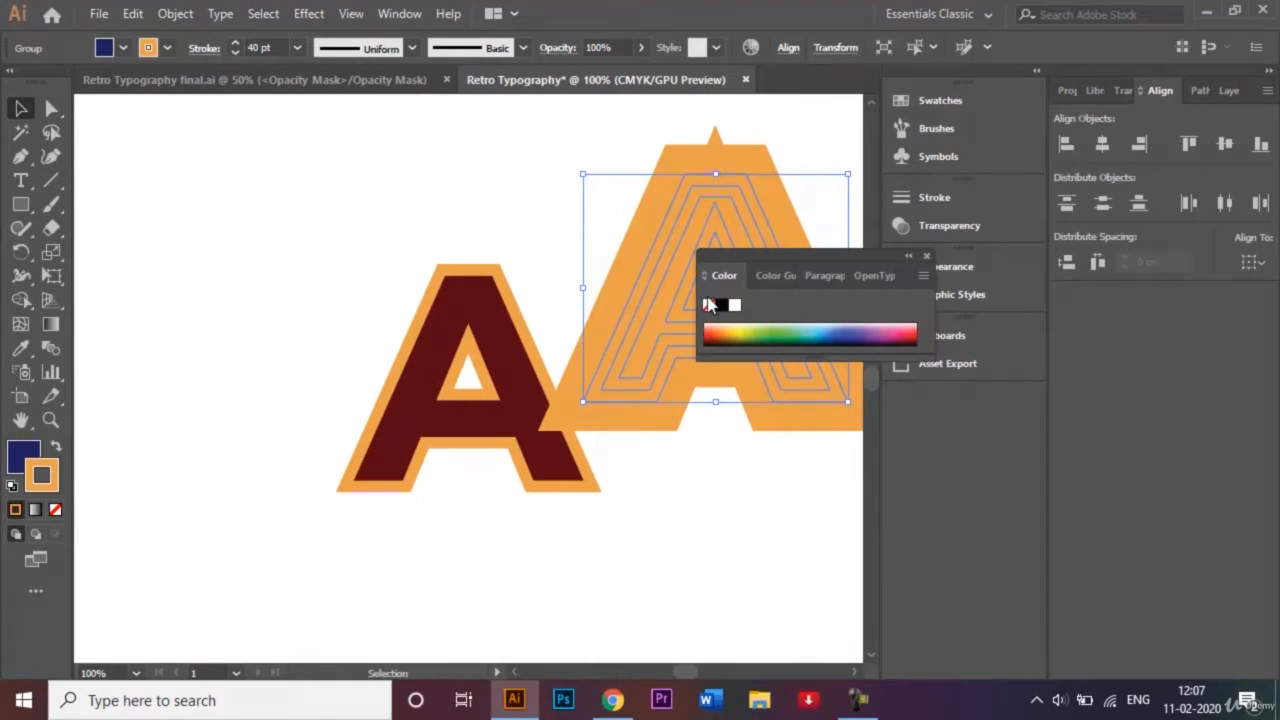
click(908, 258)
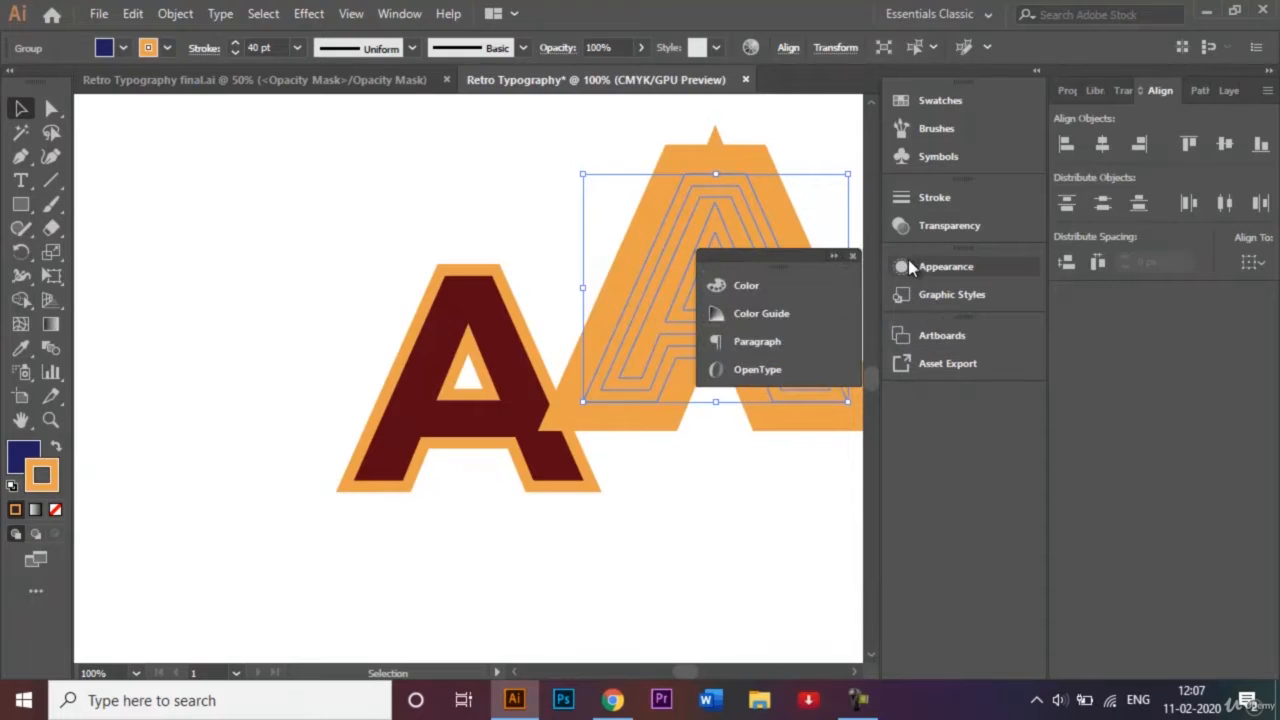
click(855, 257)
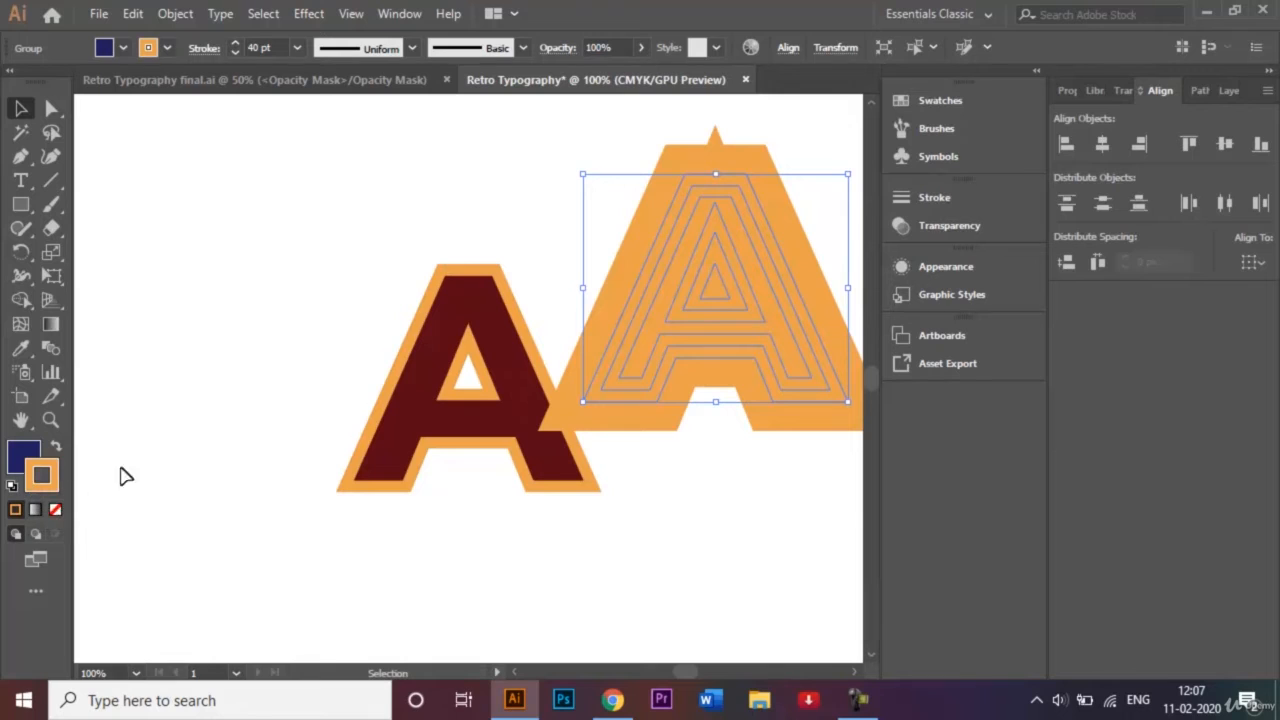
- Sample the A's own dark blue fill with the Eyedropper tool to make its stroke dark blue as well
click(20, 348)
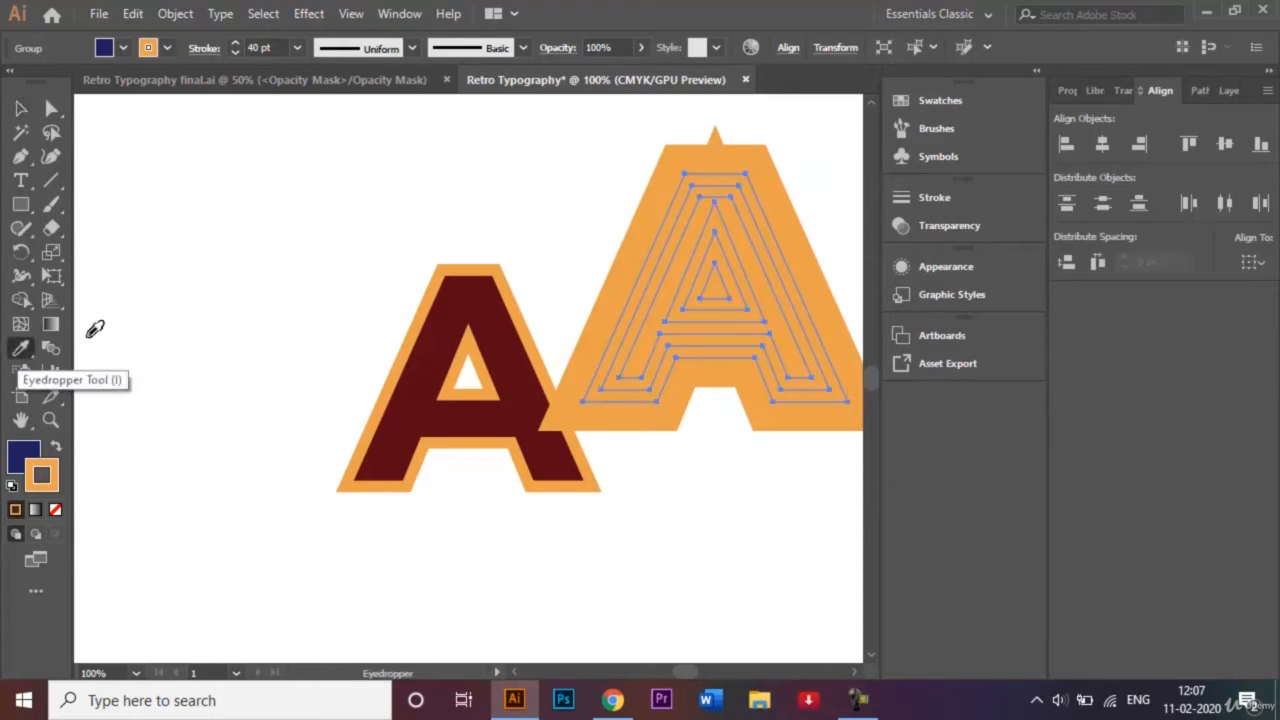
click(694, 171)
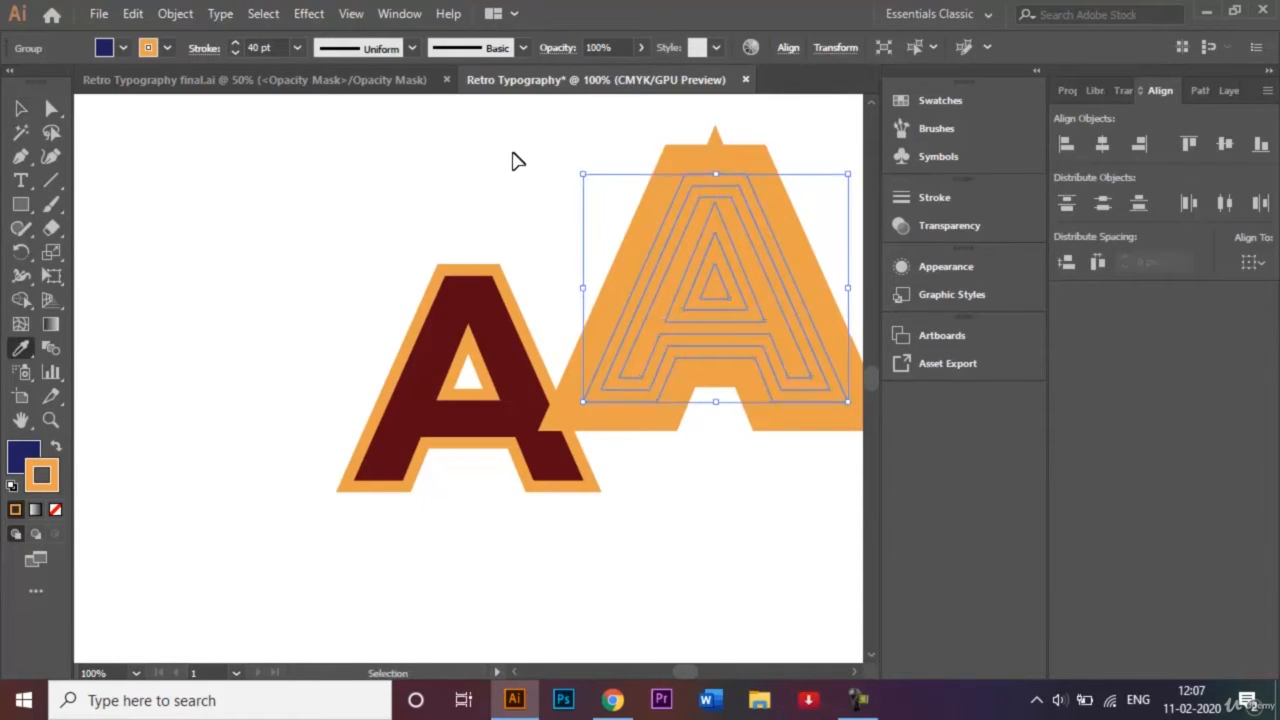
click(697, 198)
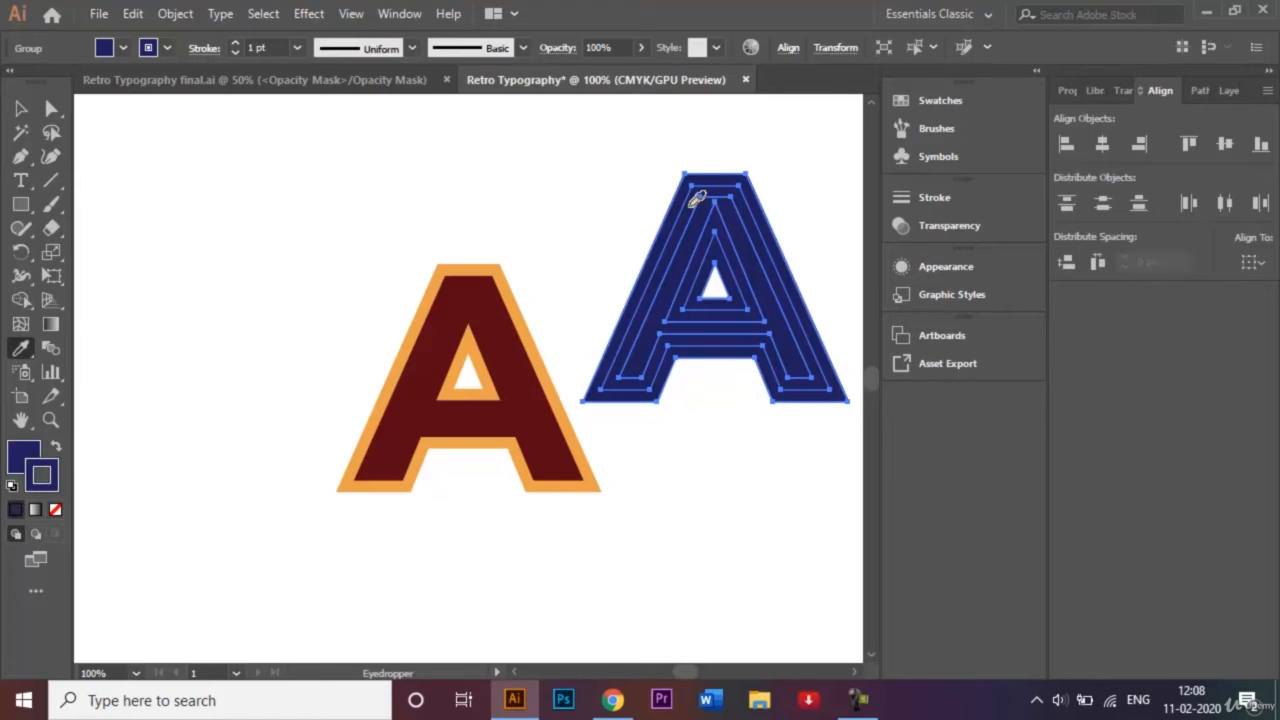
- Set the dark blue A's stroke weight to 40 pt and reduce it to 35 pt
click(297, 48)
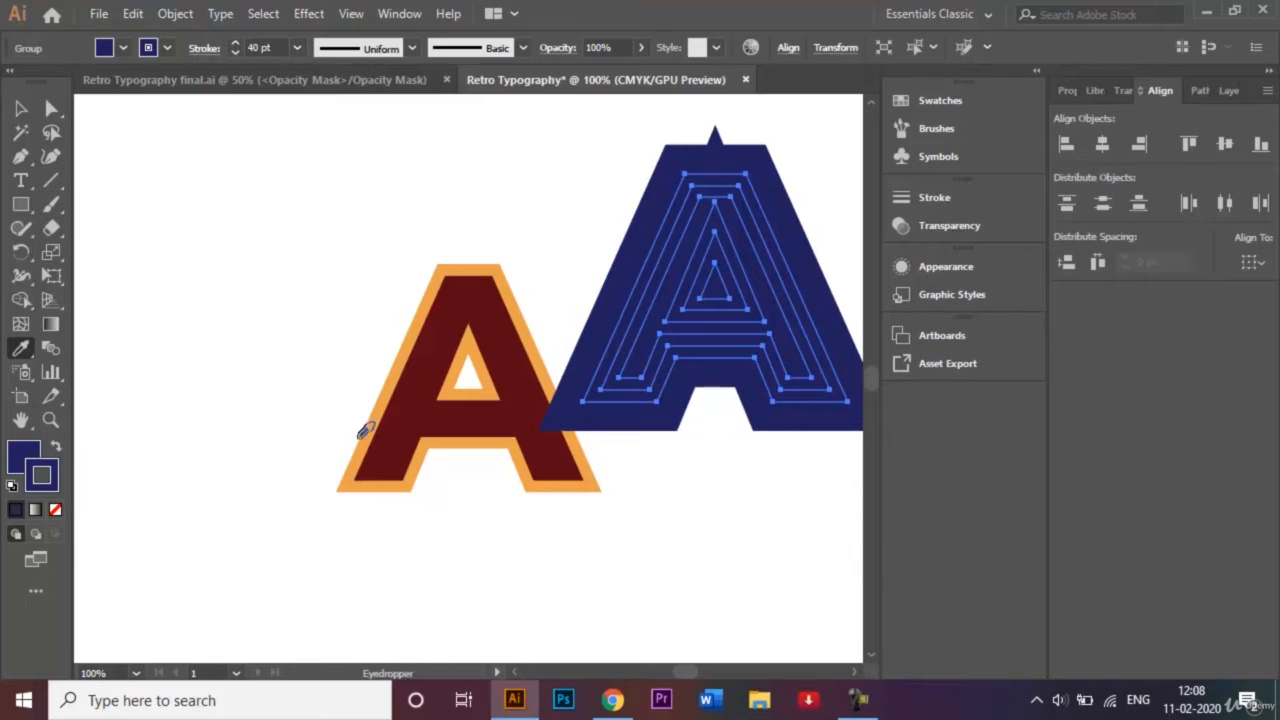
click(257, 47)
text(0)
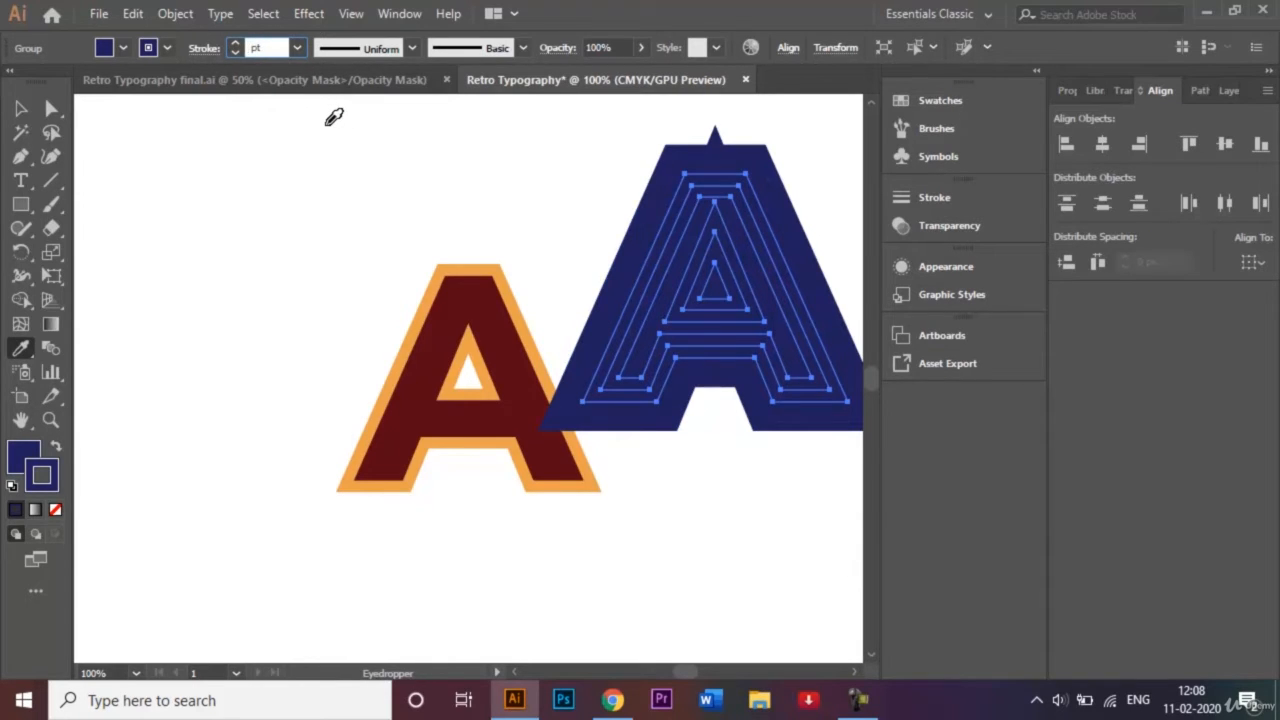
key(Return)
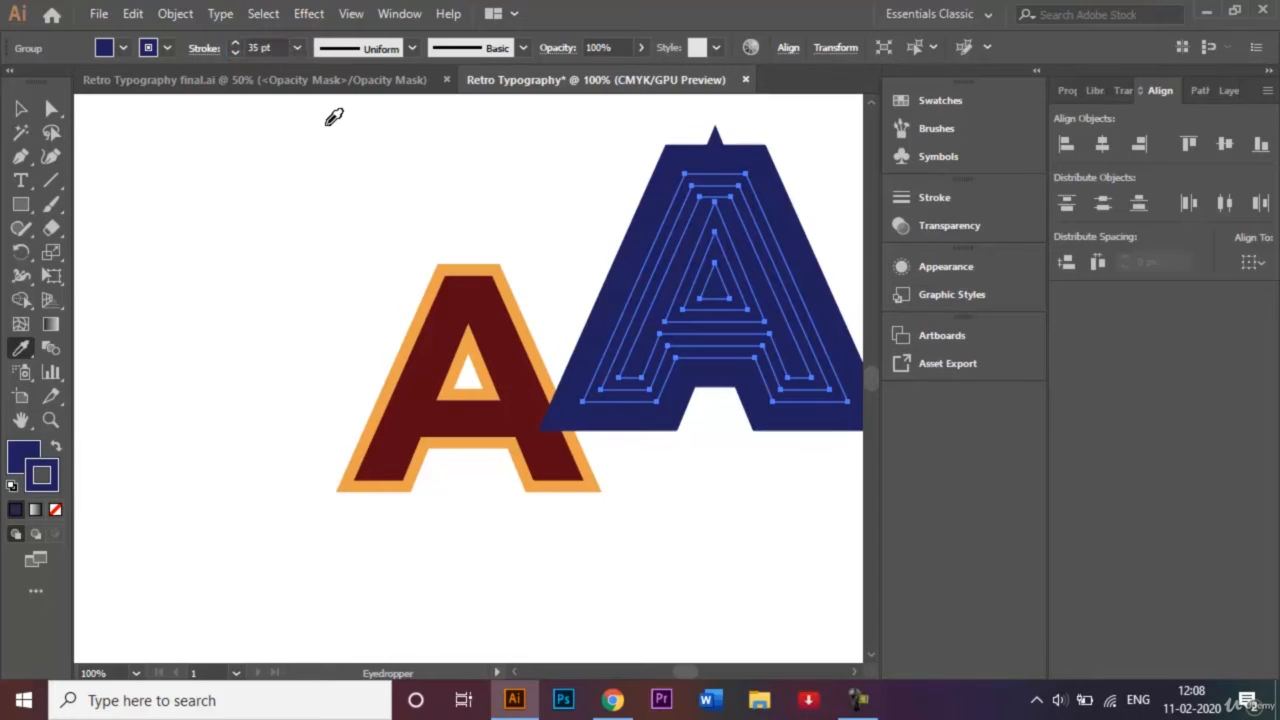
- Move the dark blue A over the red and orange letter so they are centred, and send it to the back
click(22, 107)
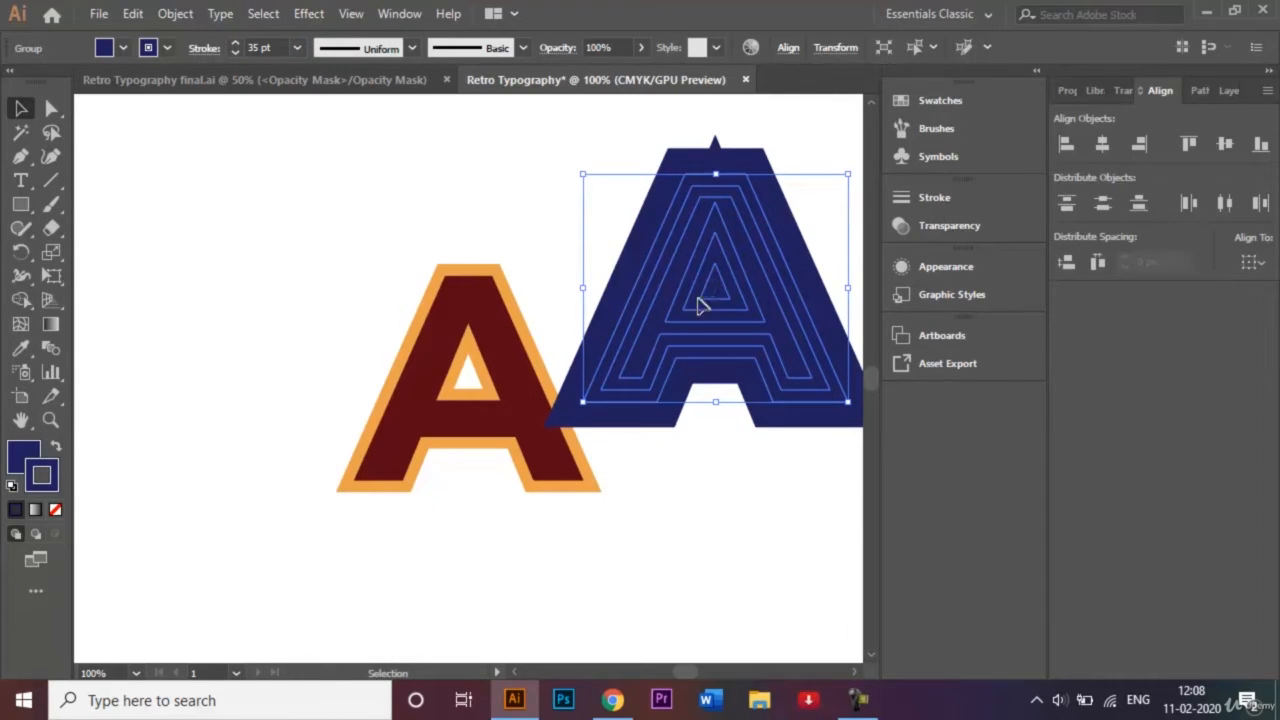
drag(700, 303, 438, 407)
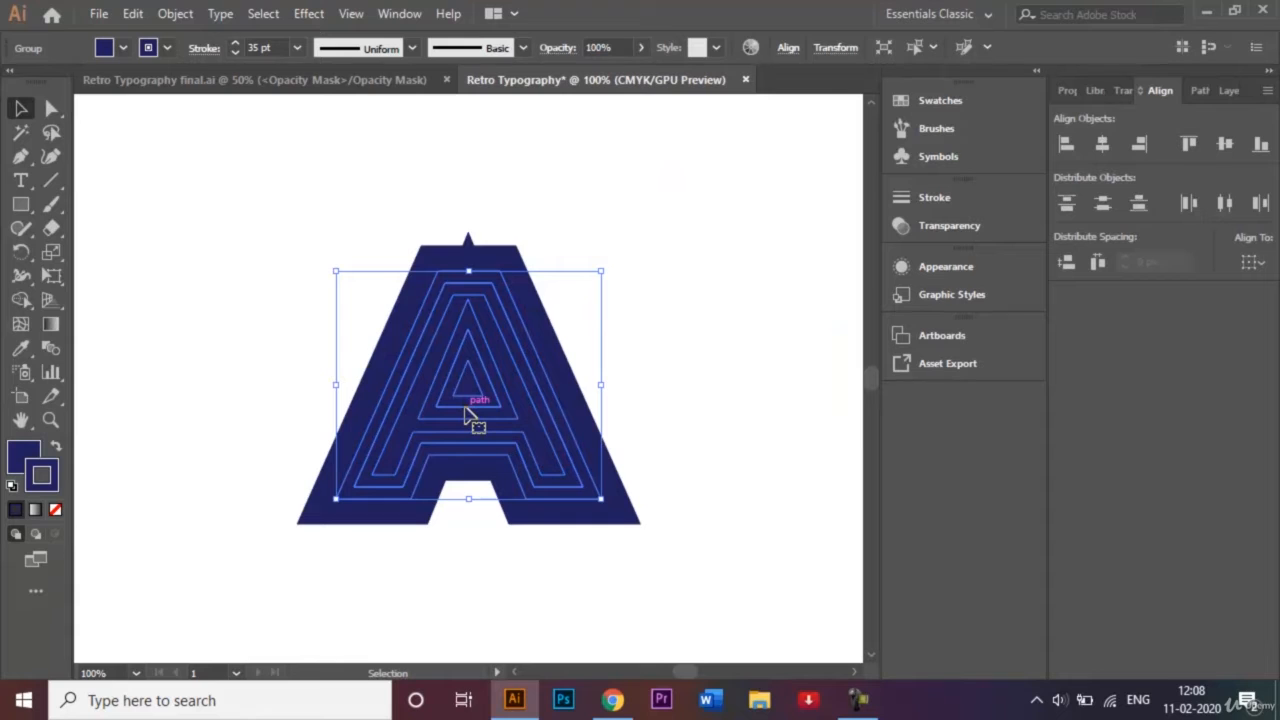
right_click(466, 418)
mouse_move(596, 309)
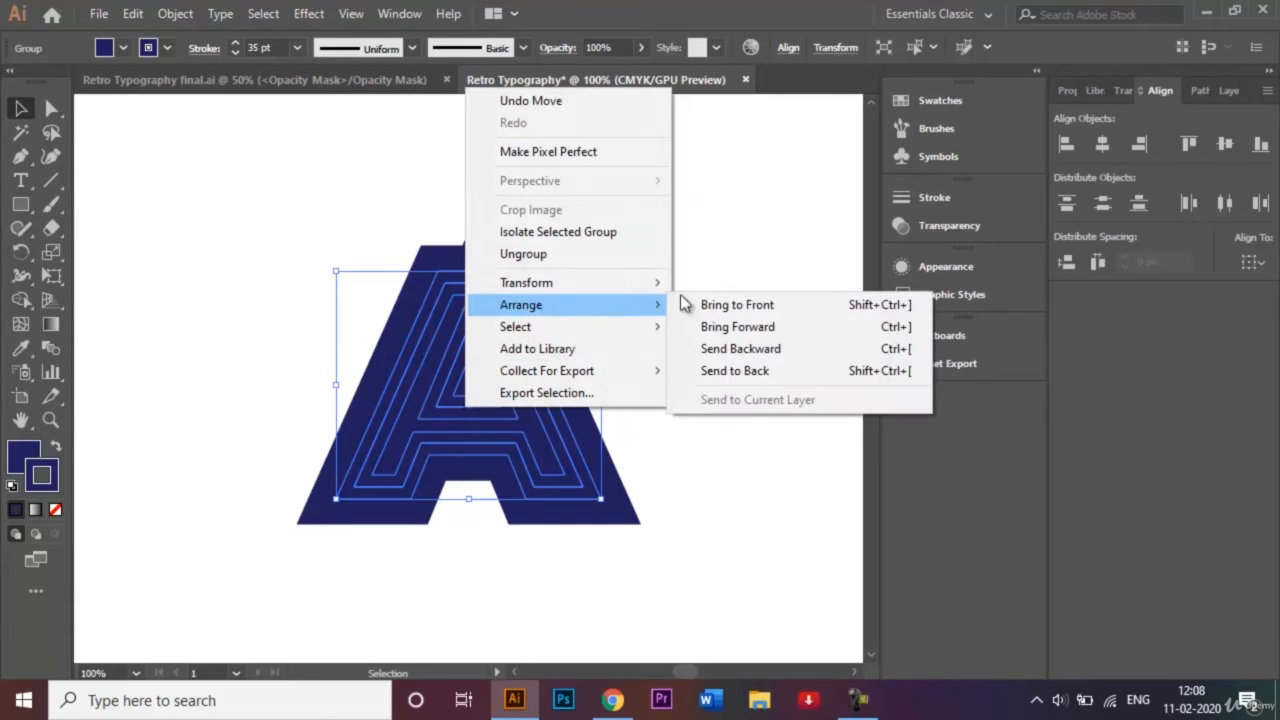
click(785, 370)
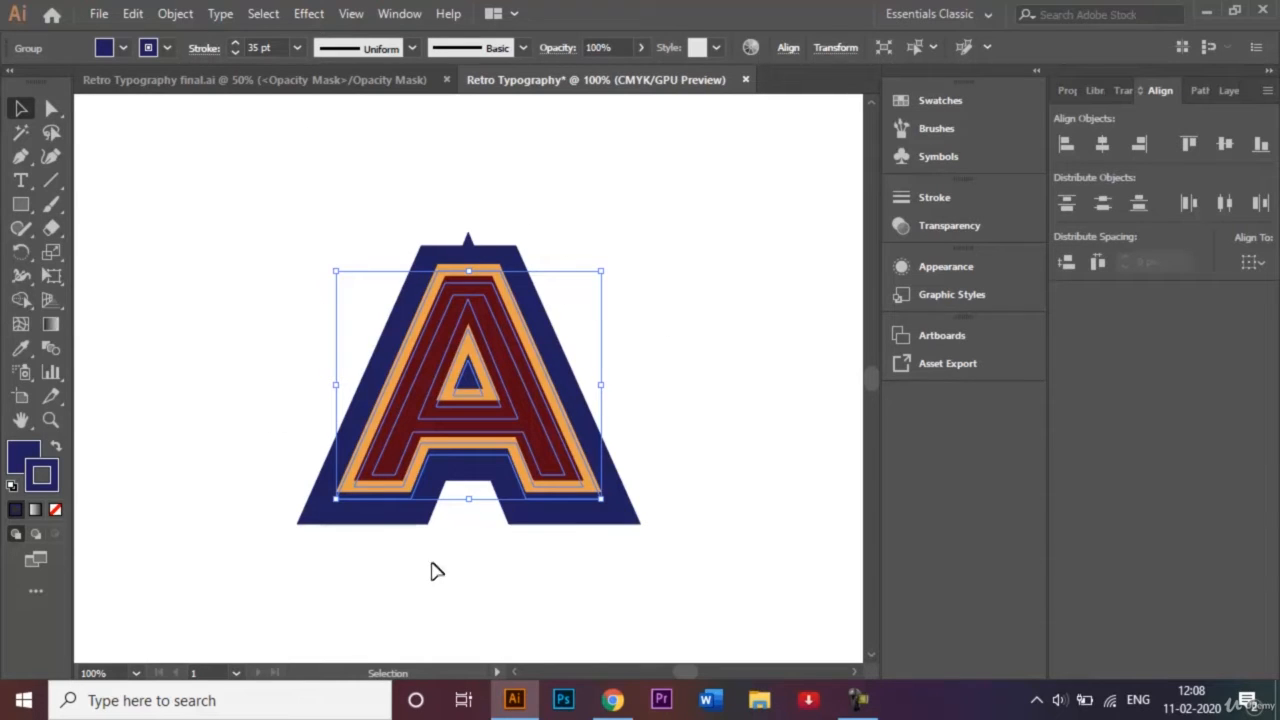
- Convert the dark blue A's stroke to outlines with Outline Stroke
click(178, 14)
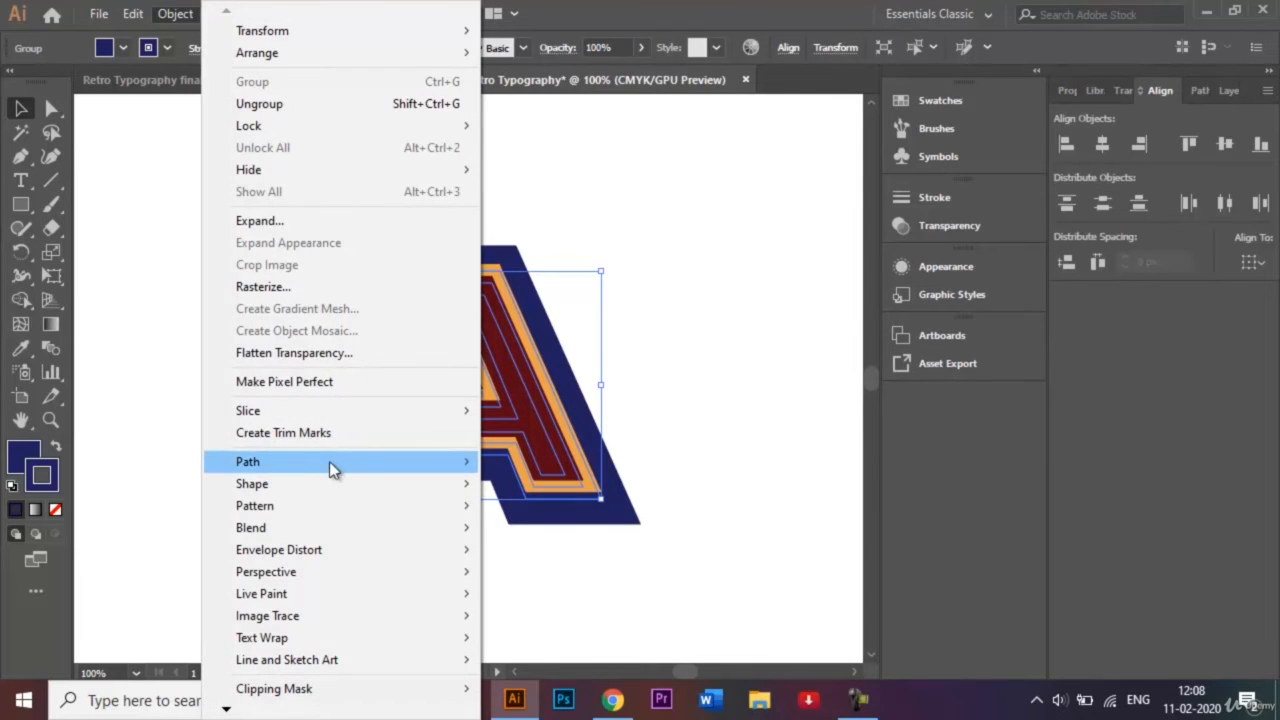
mouse_move(331, 463)
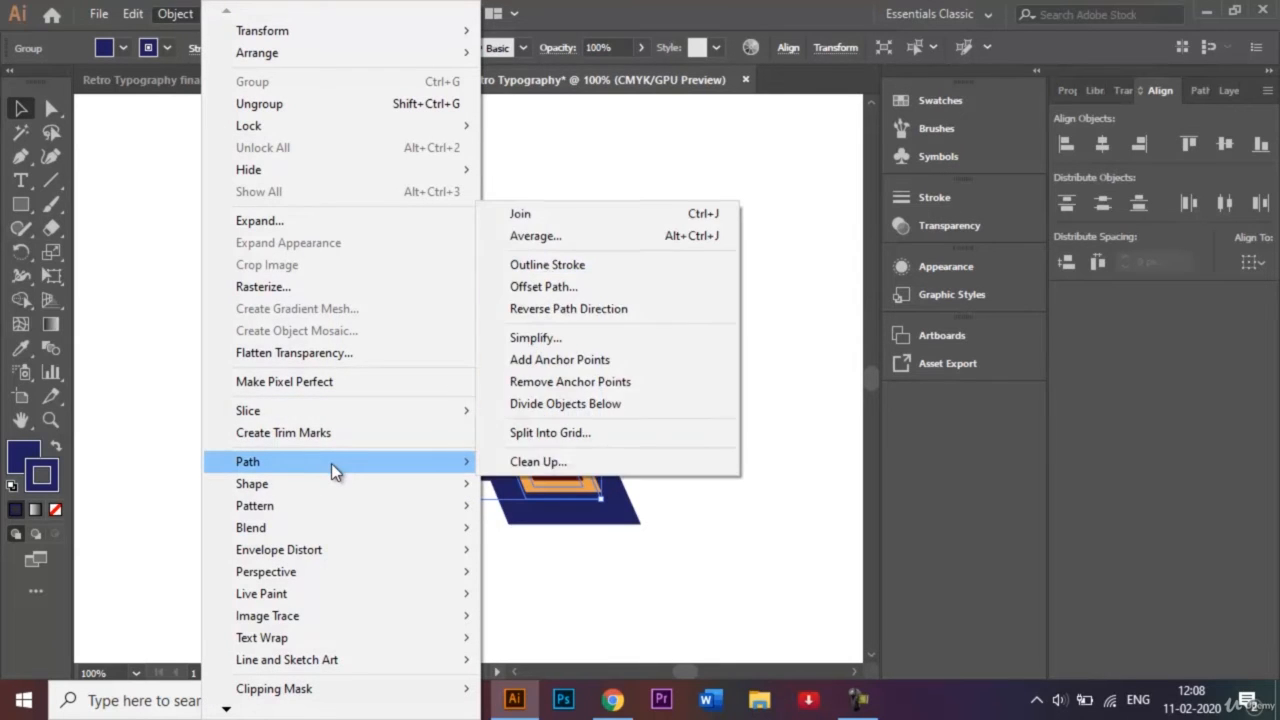
click(569, 274)
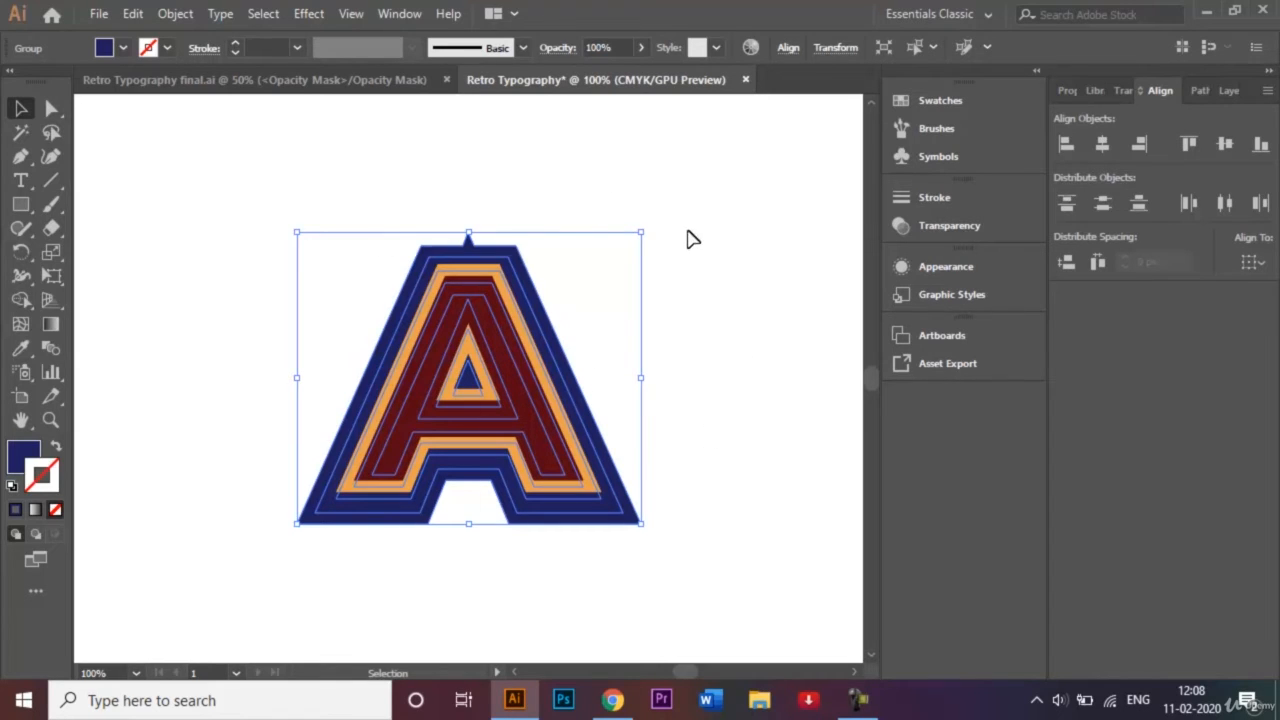
- Duplicate the outlined dark blue A in front of the other letters and offset the copy slightly down and to the right
key(a)
key(v)
key(a)
key(ctrl+shift+])
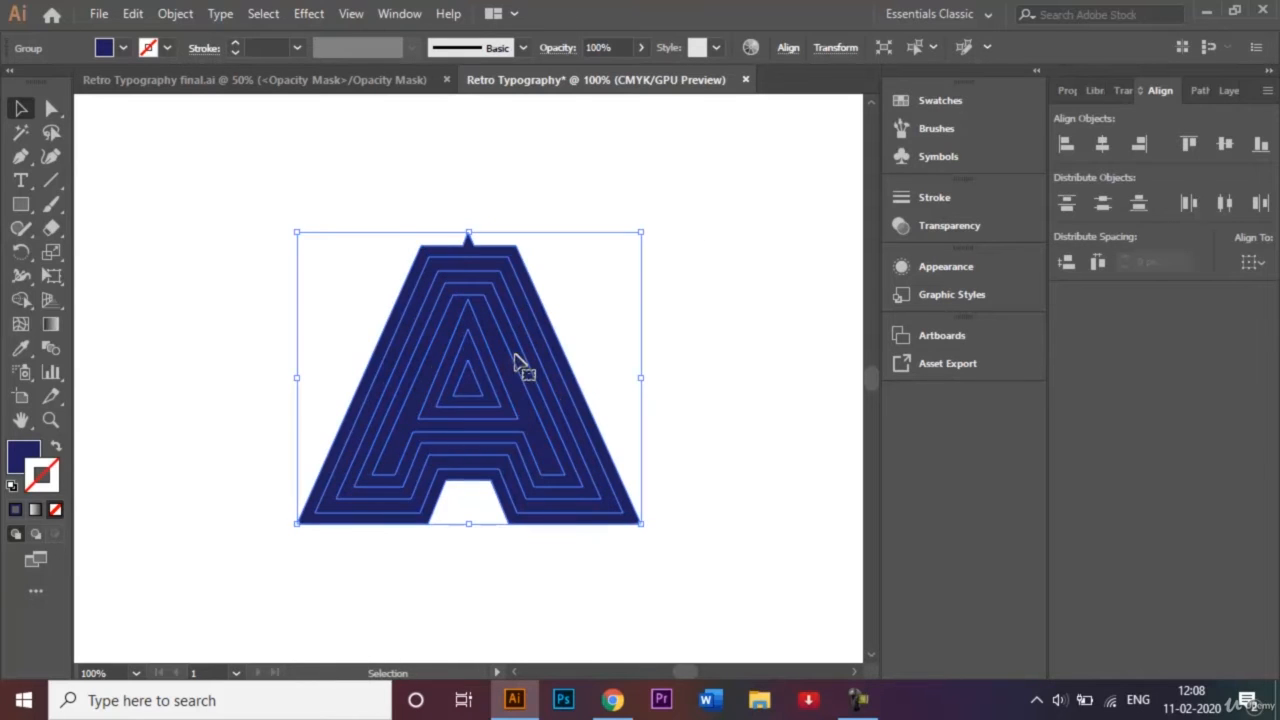
drag(513, 363, 536, 371)
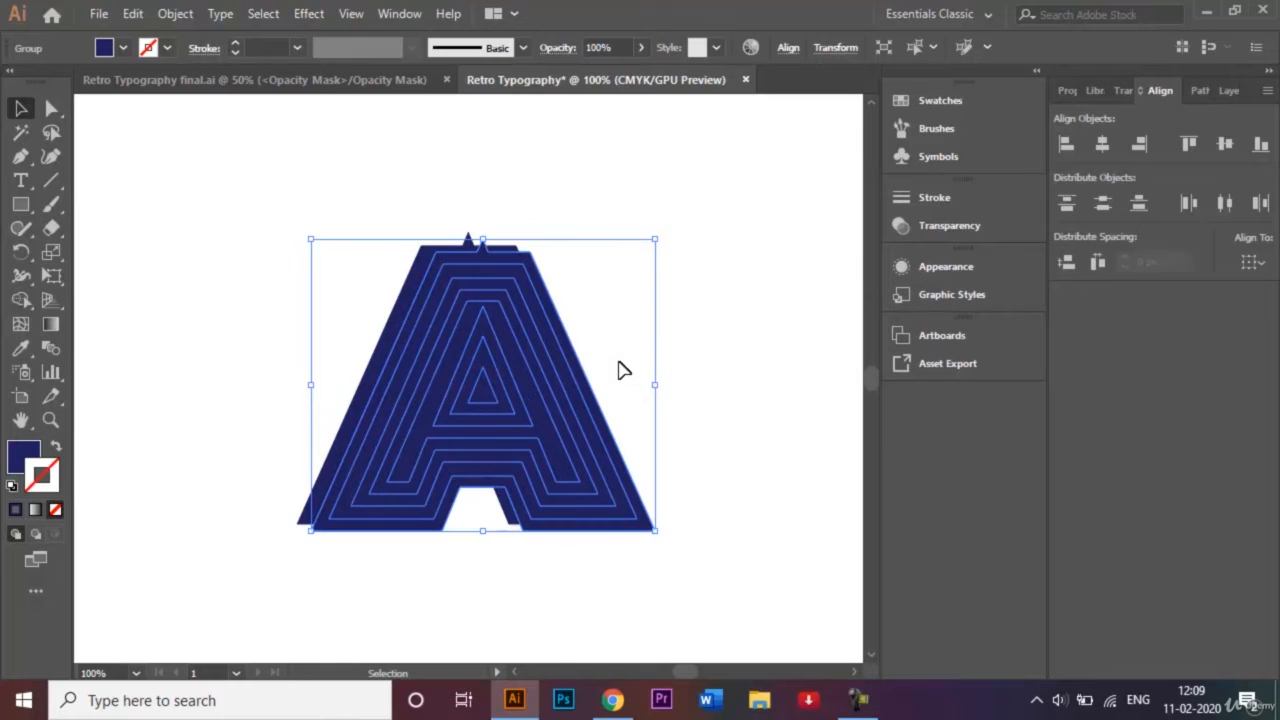
- Send the offset dark blue copy behind all the other letters and deselect it
right_click(528, 397)
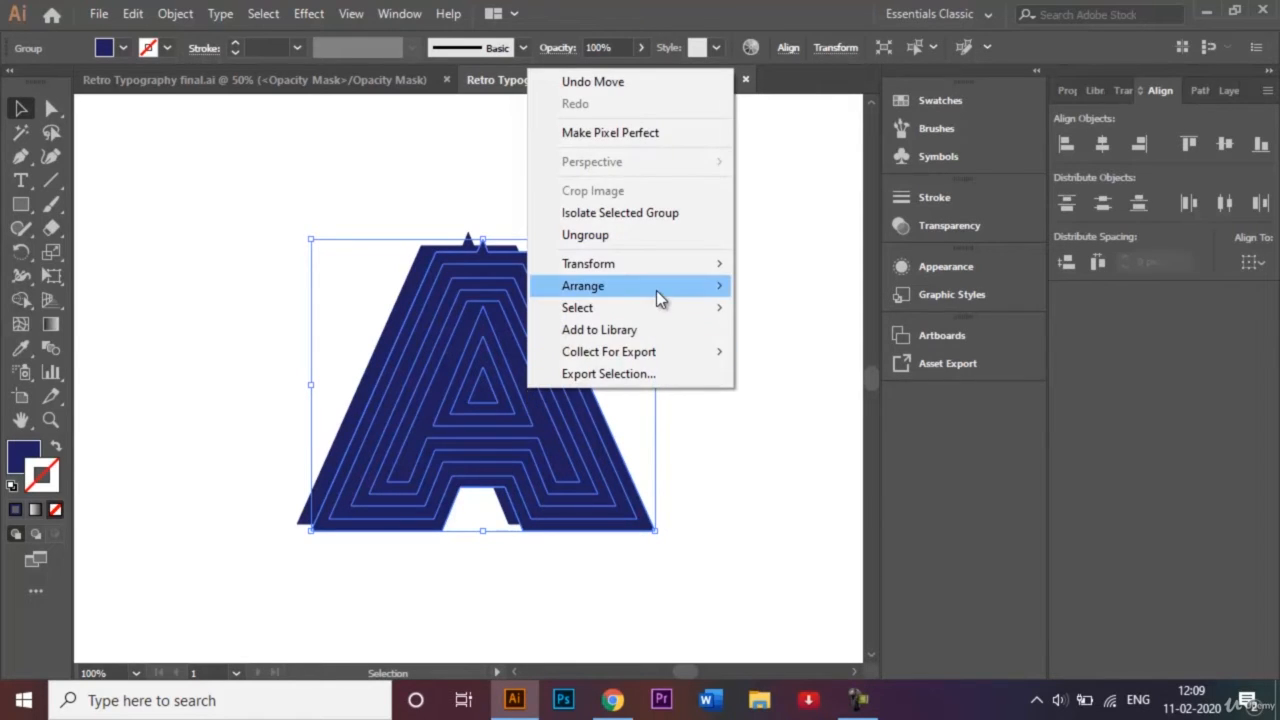
mouse_move(658, 291)
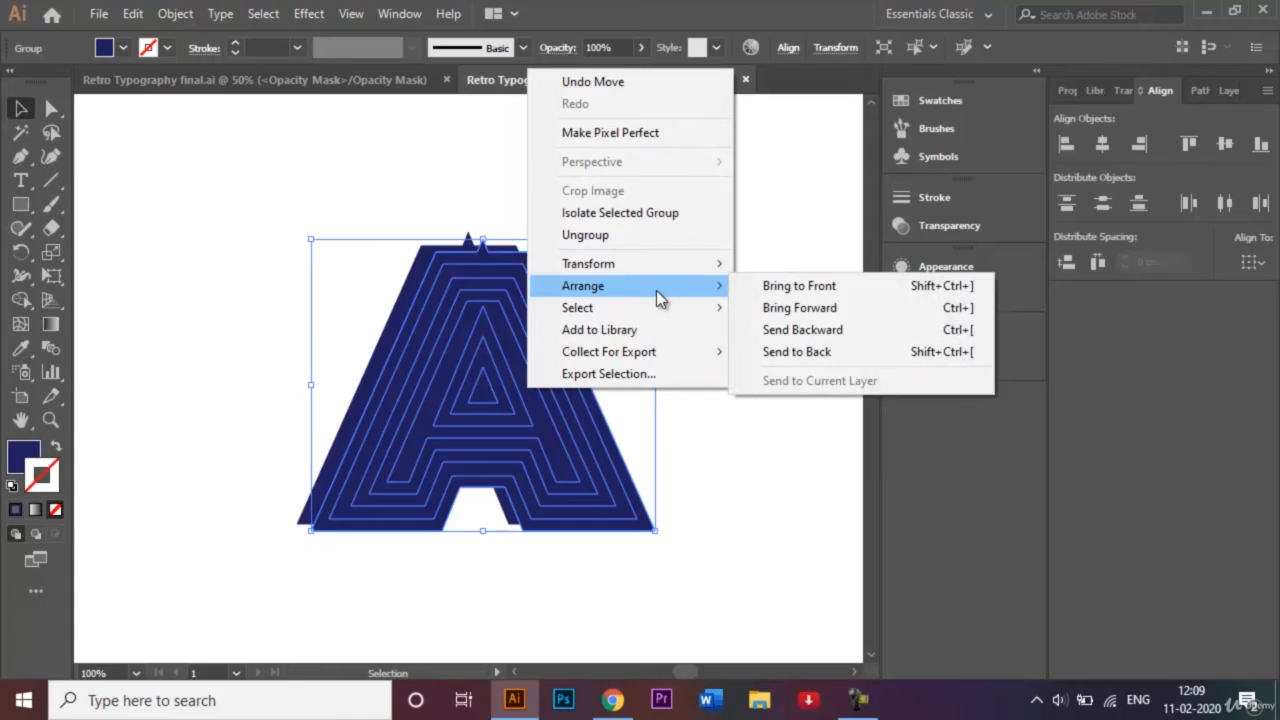
click(796, 351)
click(740, 343)
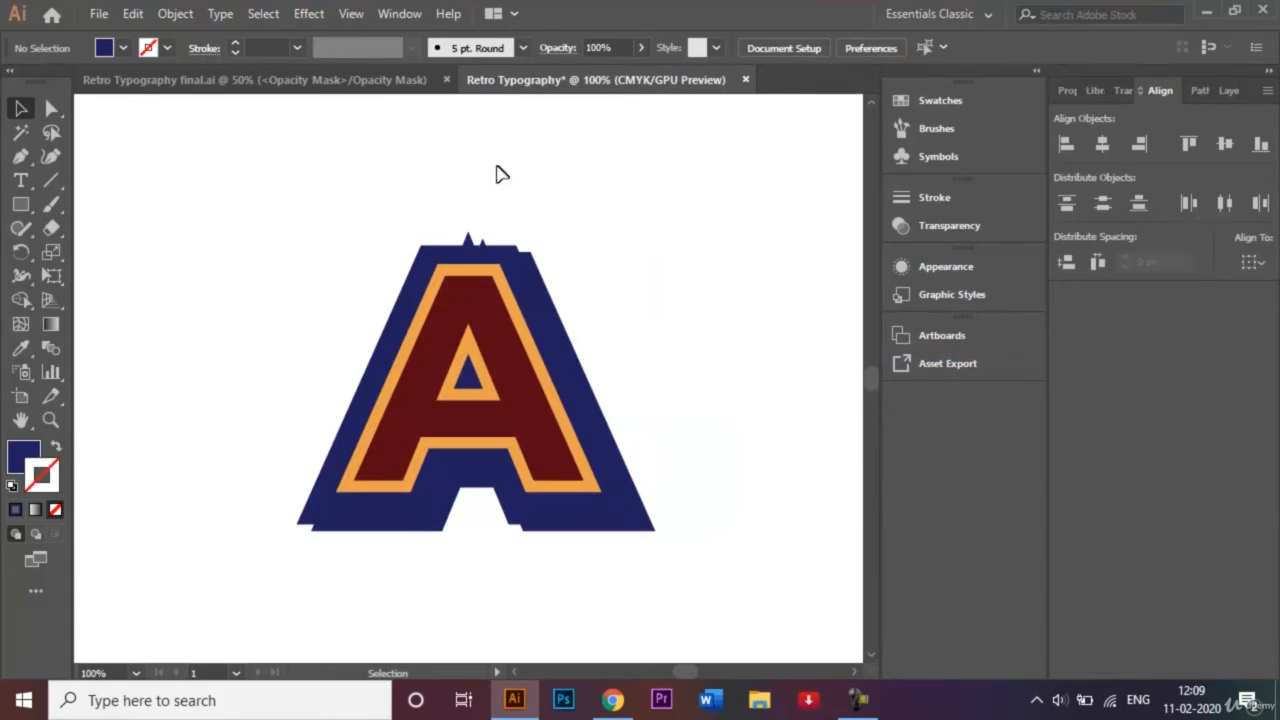
- Examine the outer blue edges of the finished letter in Retro Typography final.ai at 100% zoom and return to the working document
click(380, 84)
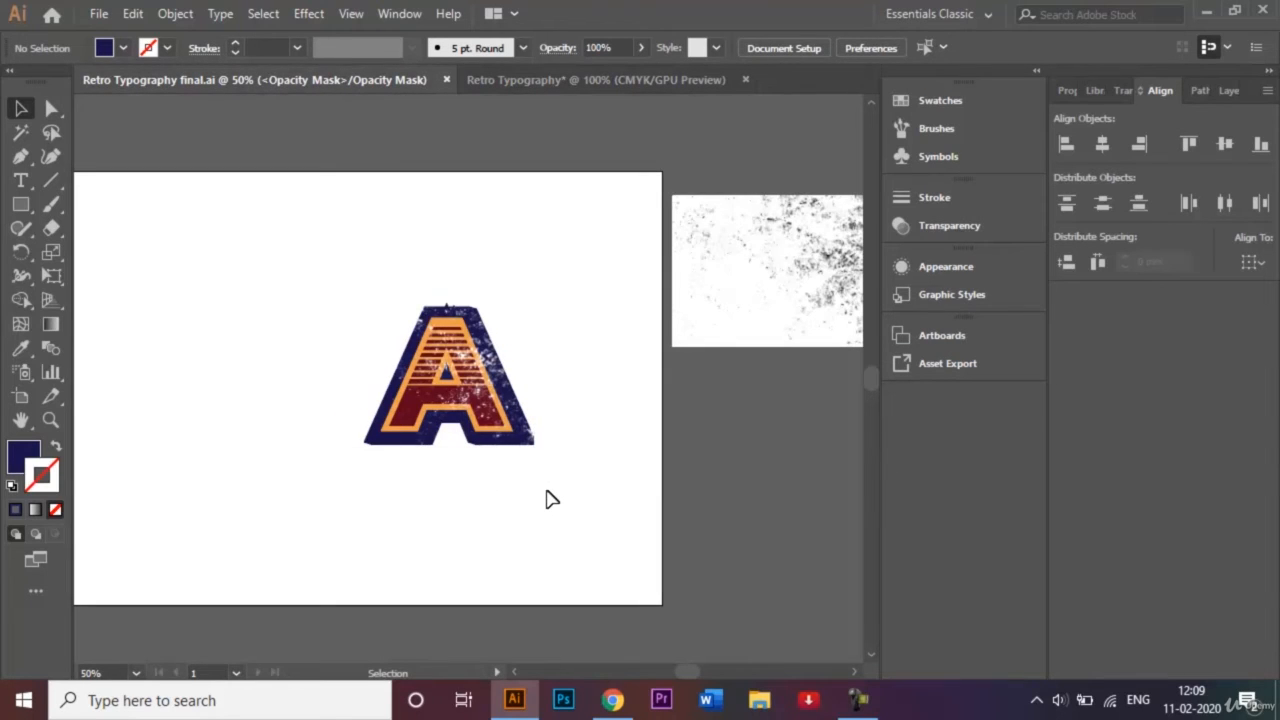
key(ctrl+plus)
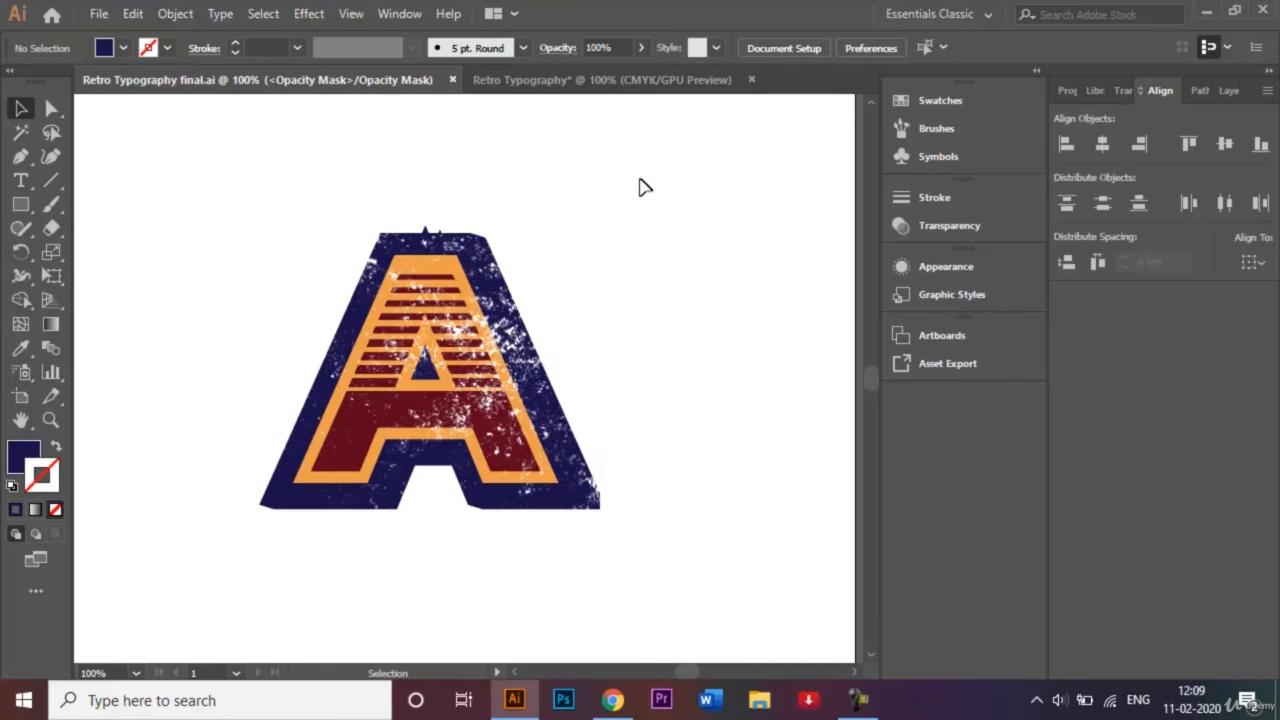
click(540, 84)
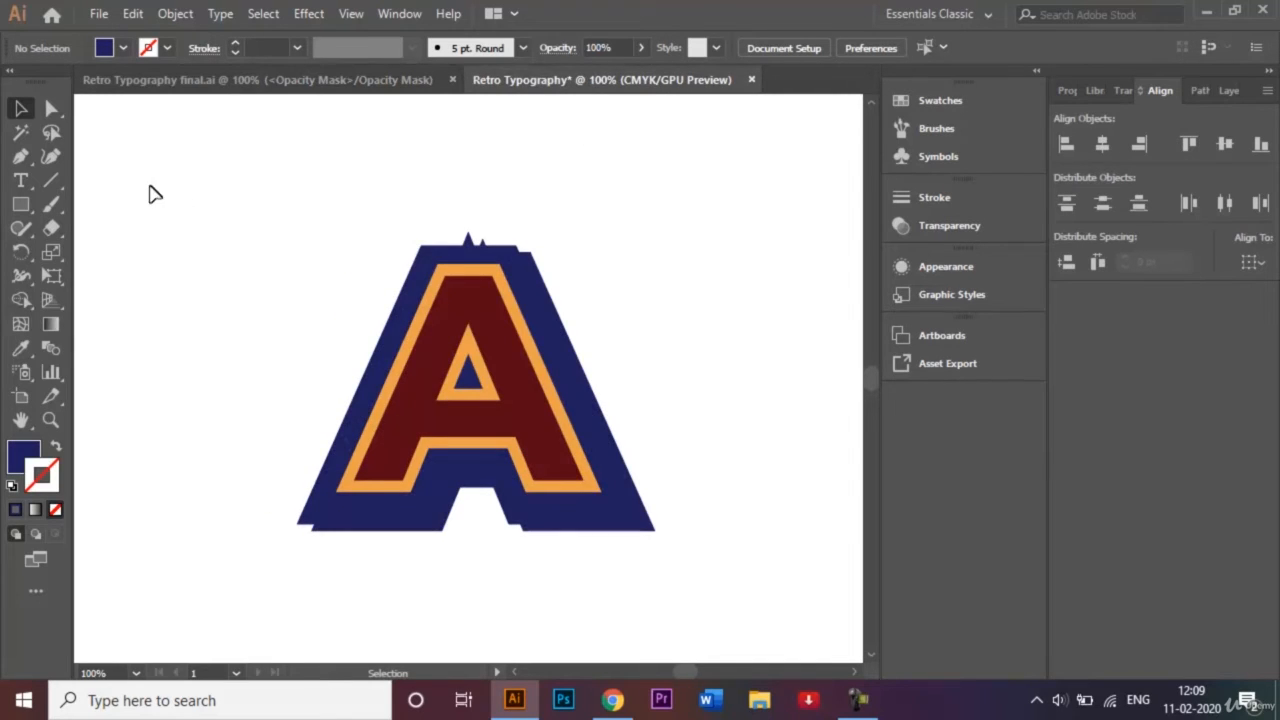
- Draw a closed dark blue shape with the Pen tool to bridge the notch between the two blue letters at the A's upper-right corner
click(20, 160)
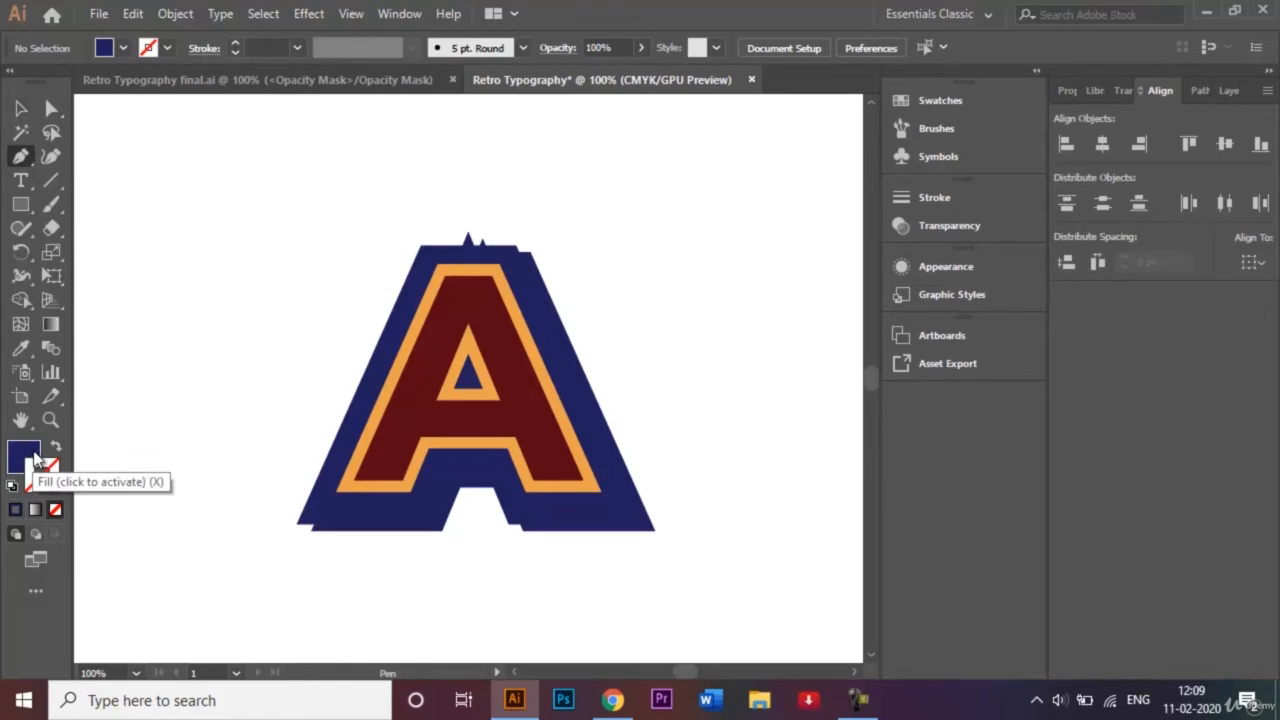
click(46, 490)
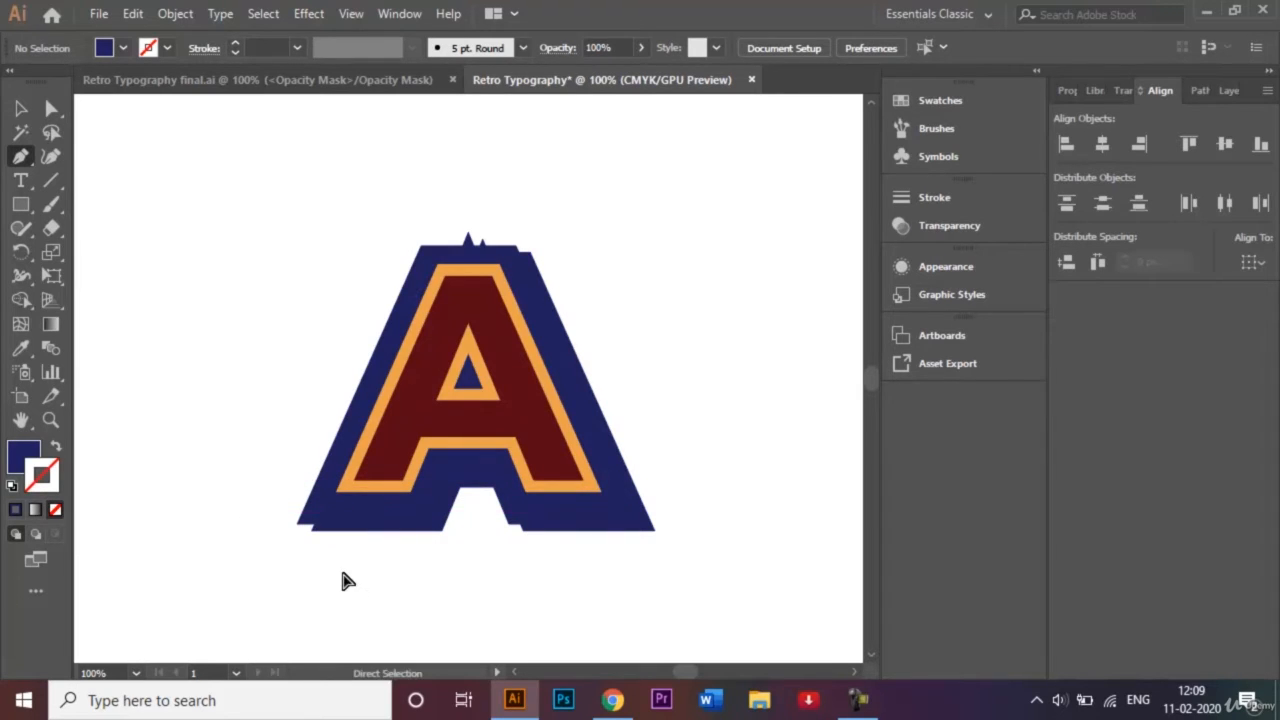
key(ctrl+plus)
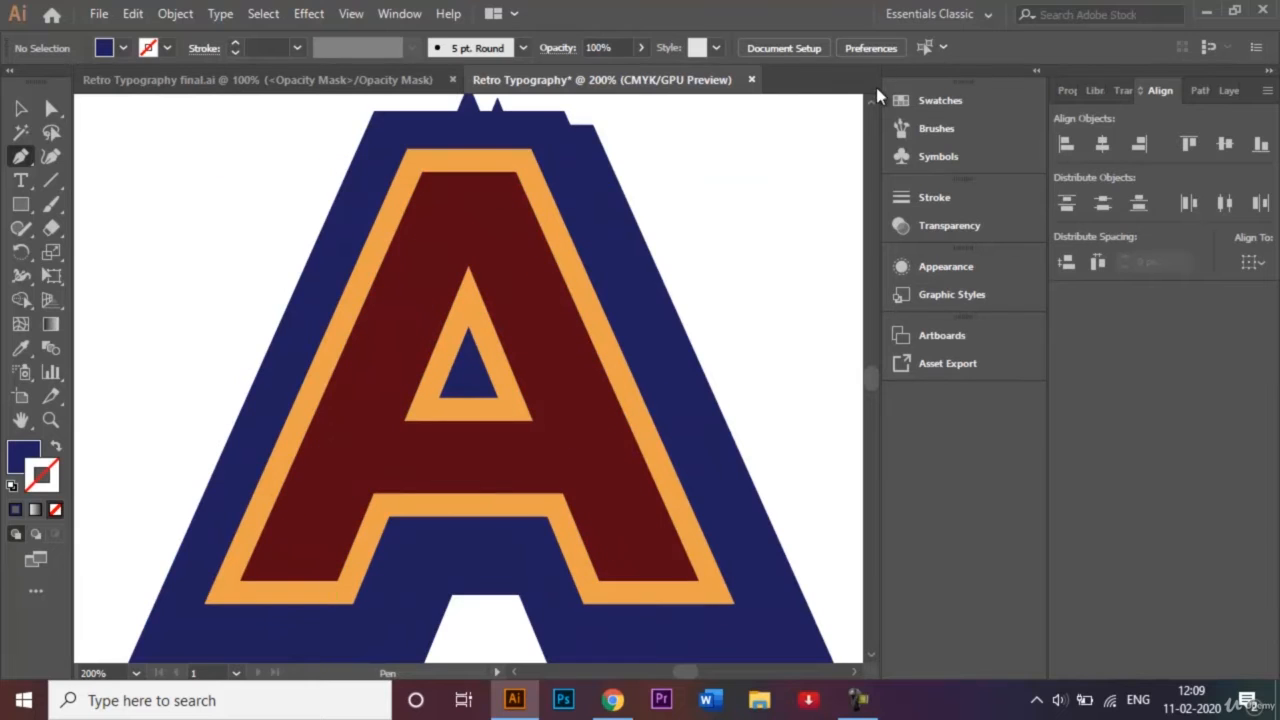
scroll(875, 108, up, 5)
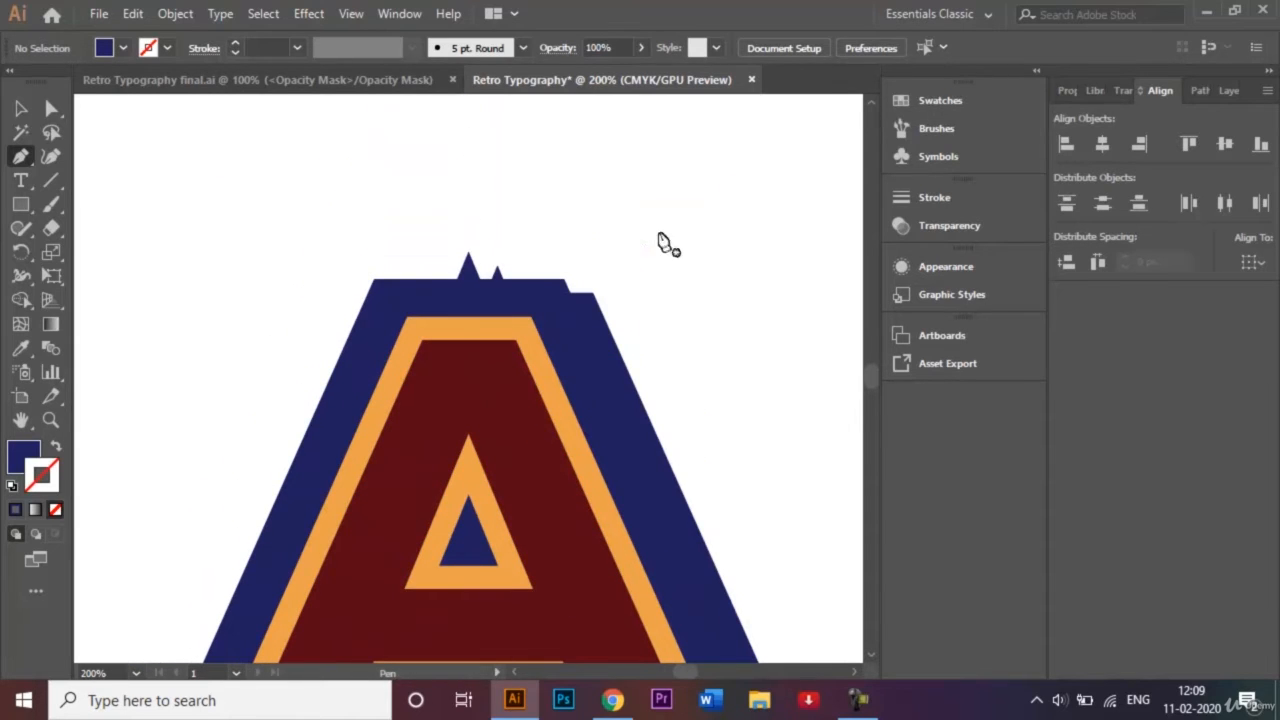
click(564, 281)
click(593, 292)
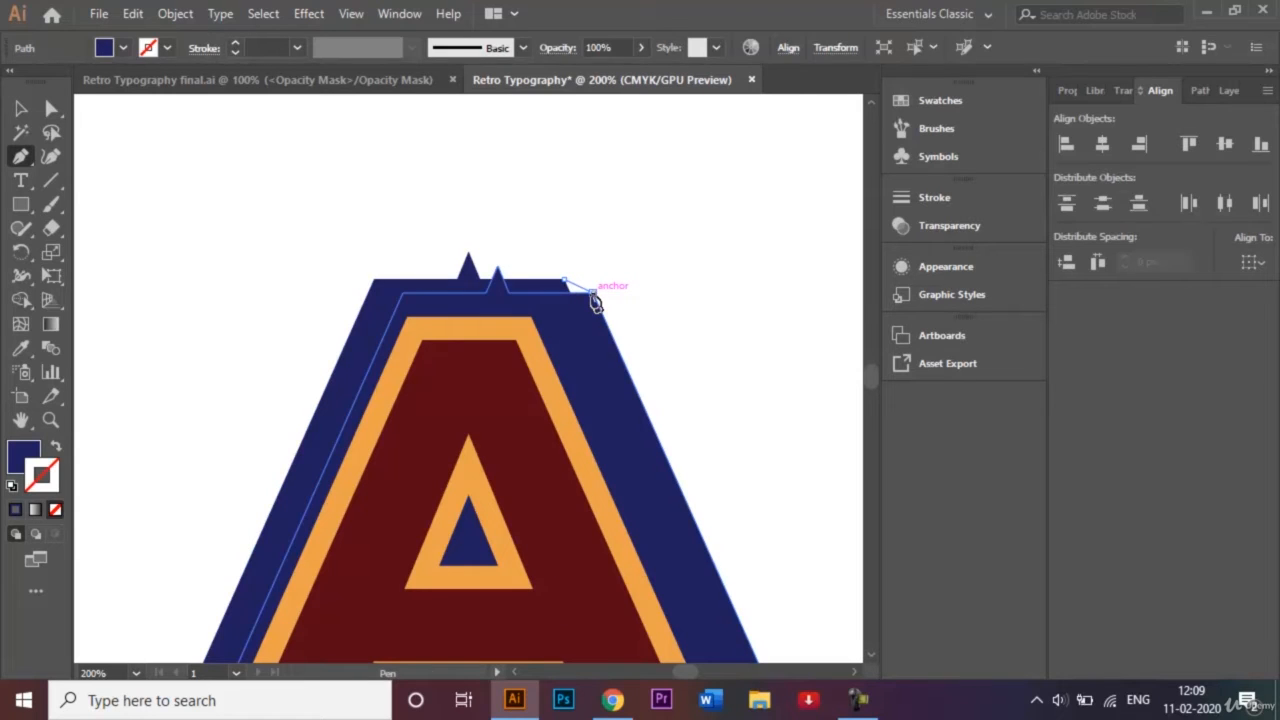
click(571, 292)
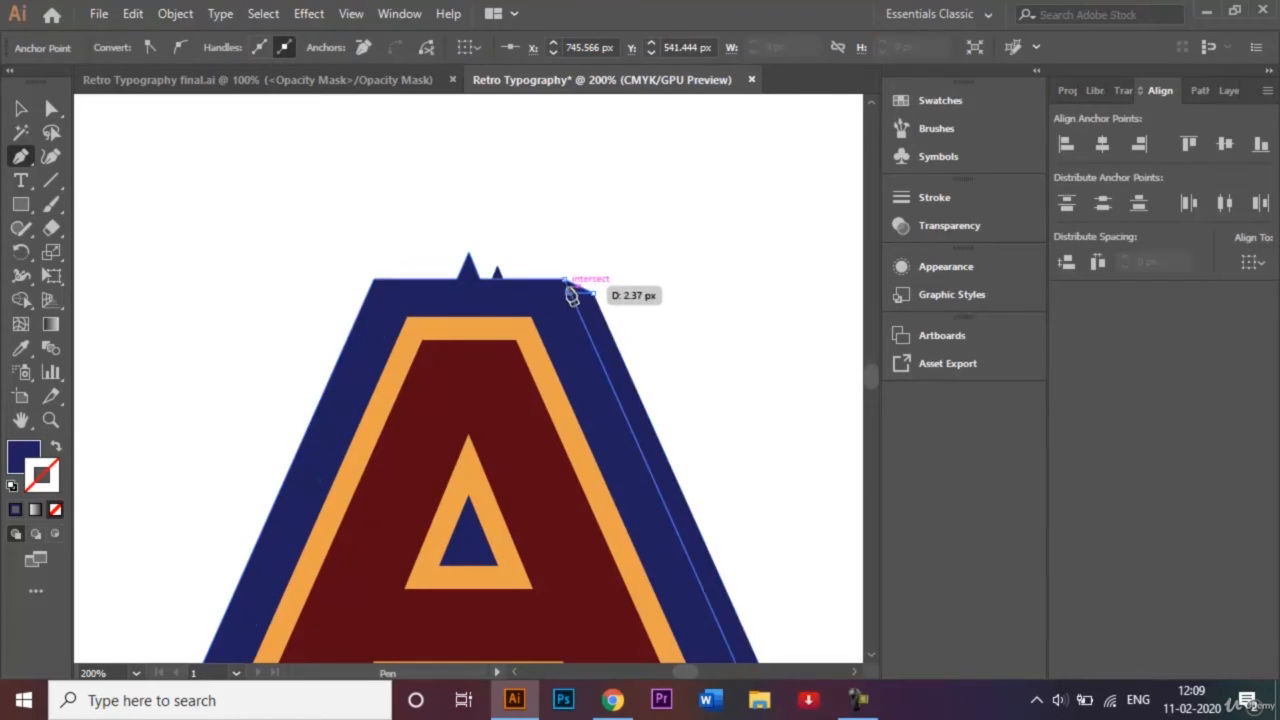
click(566, 283)
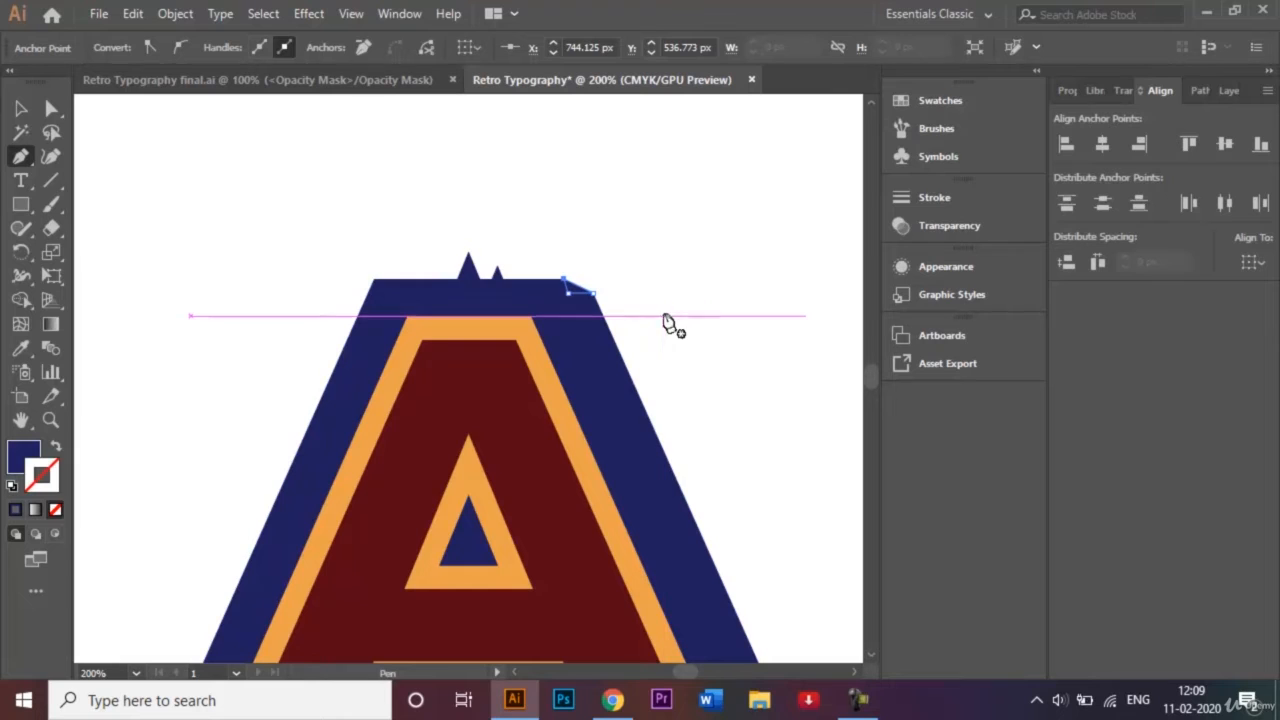
- Draw a closed dark blue Pen shape filling the notch between the two blue letters at the outer corner of the A's left foot
scroll(871, 368, down, 5)
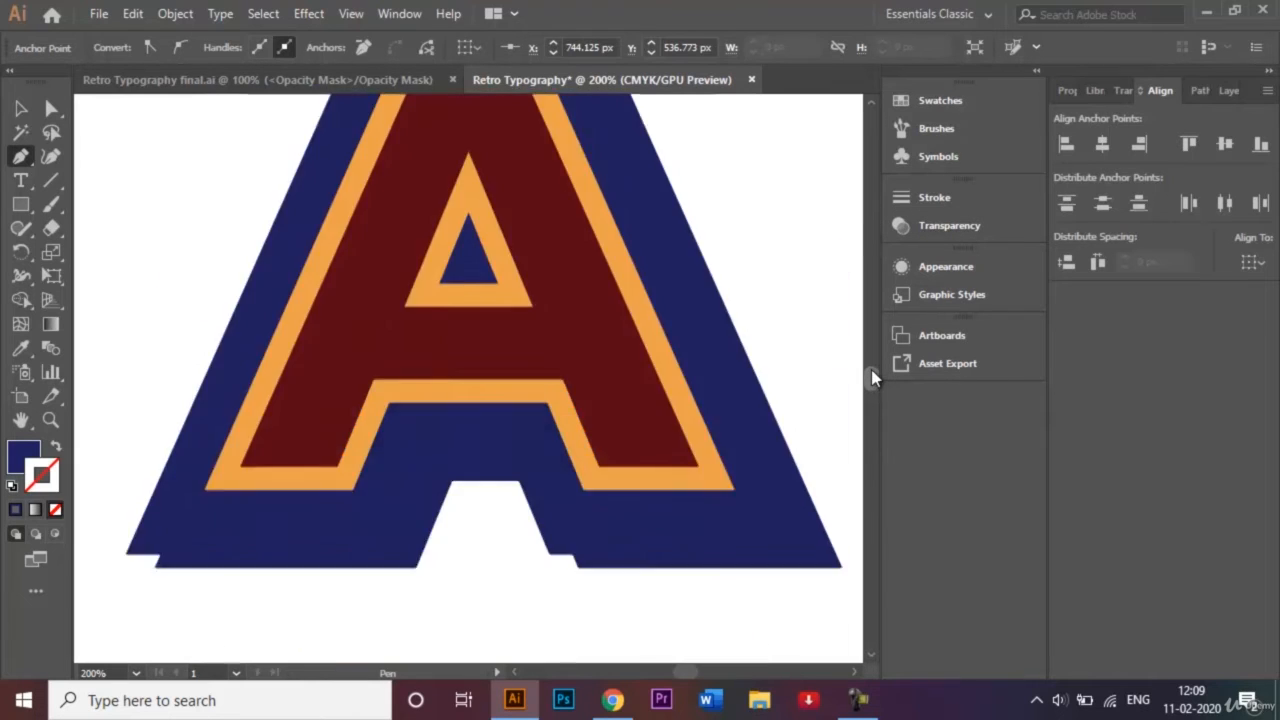
scroll(871, 369, down, 5)
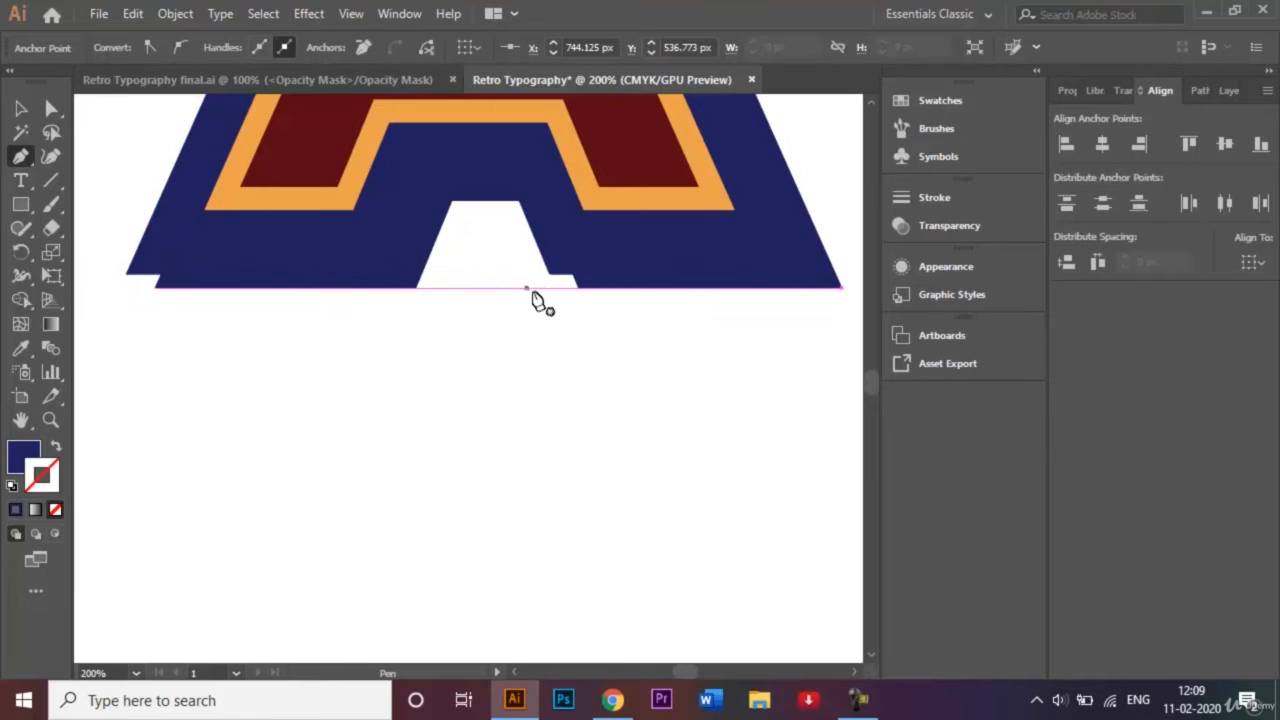
click(127, 275)
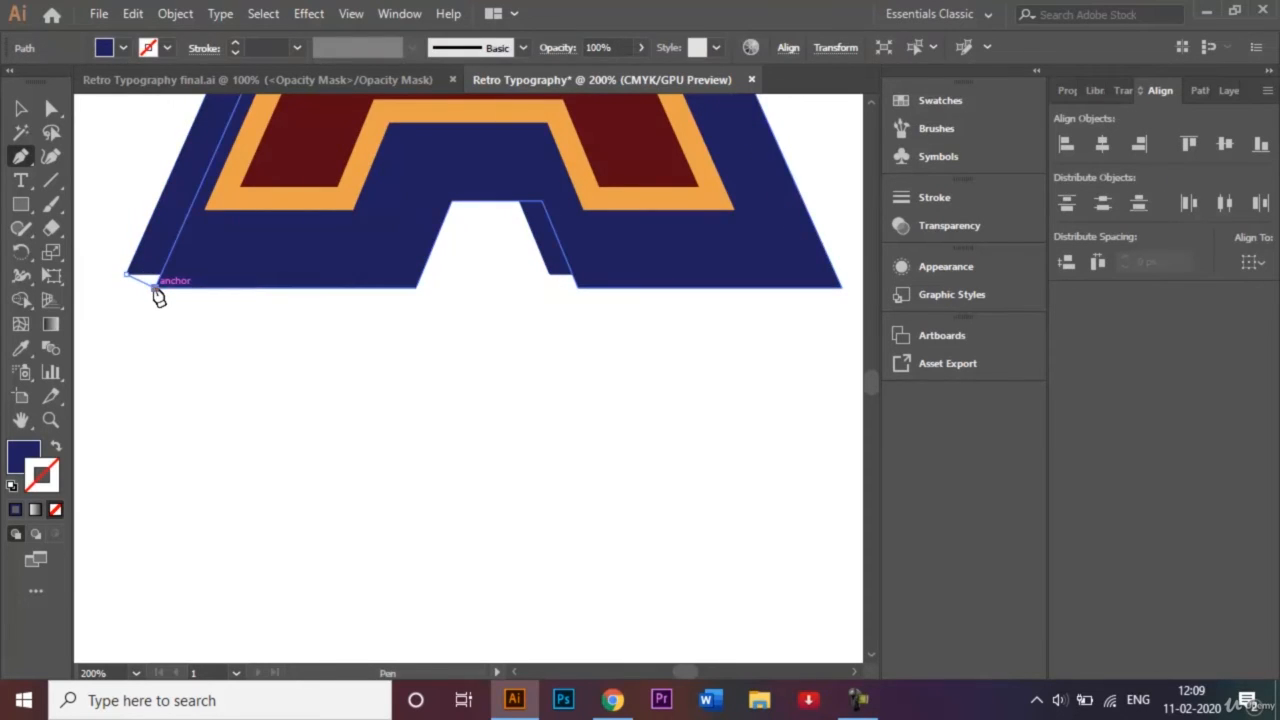
click(160, 274)
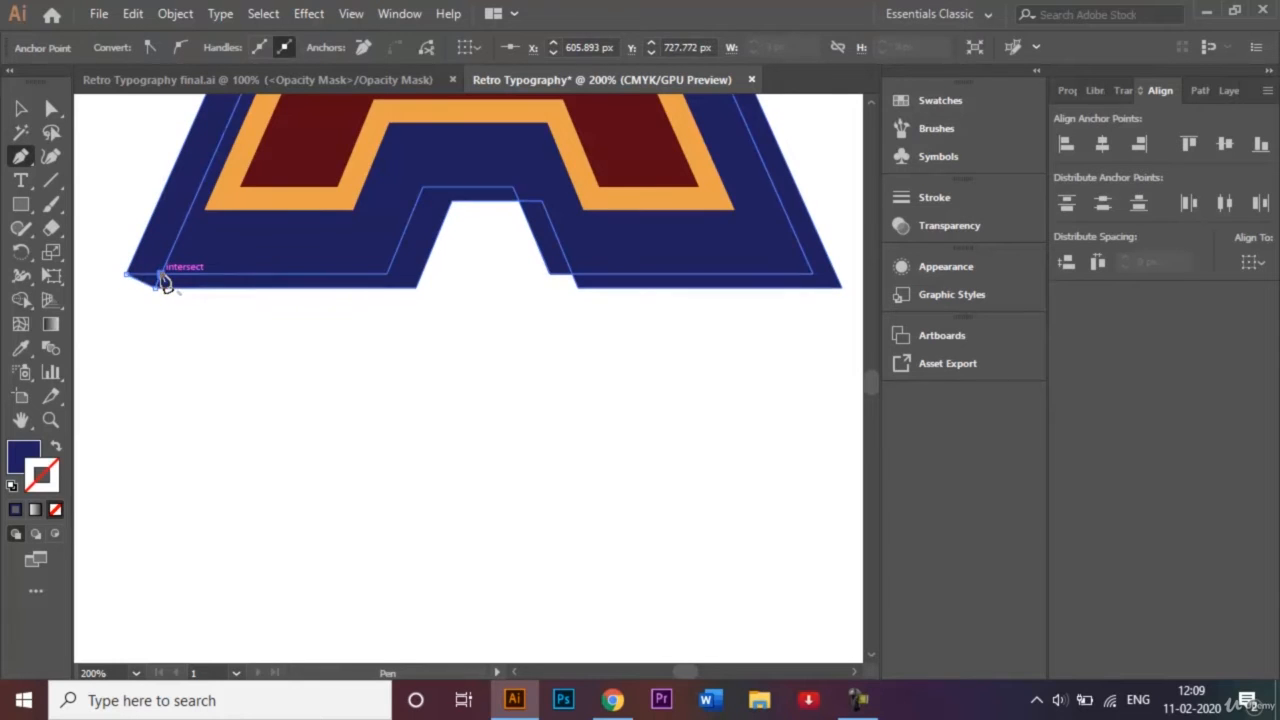
click(128, 276)
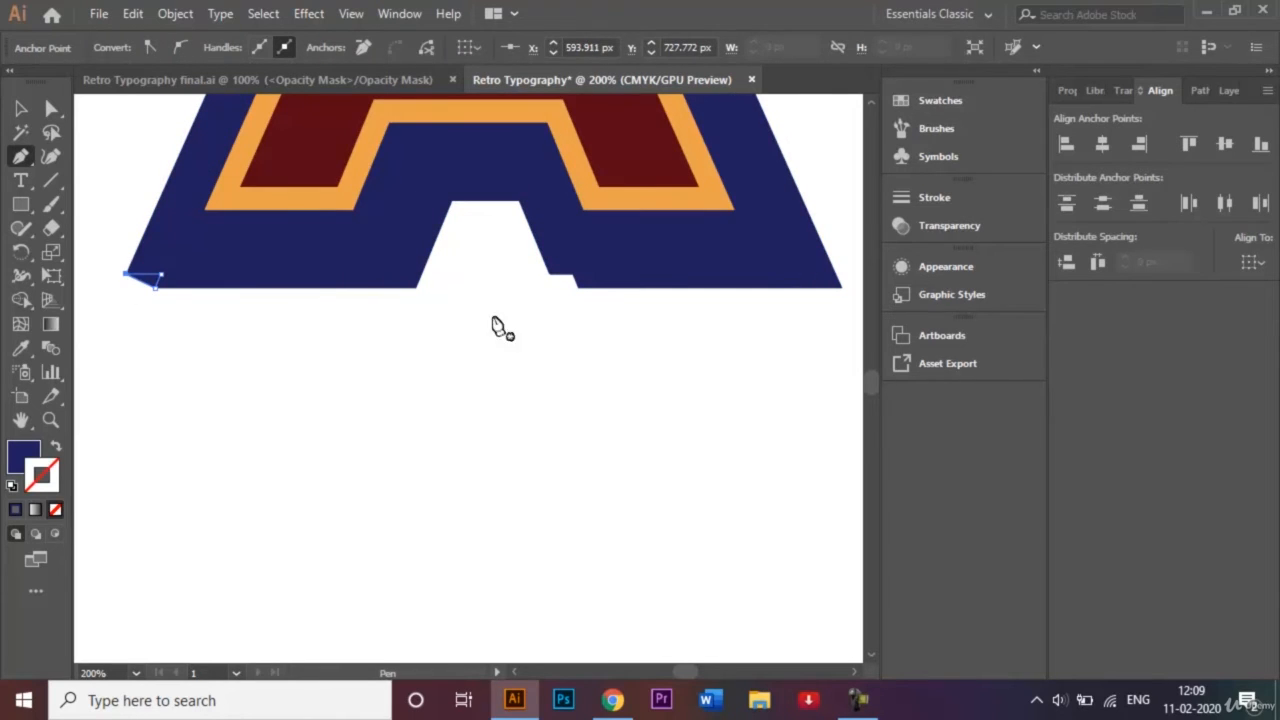
- Draw a closed dark blue Pen shape filling the notch at the inner corner of the A's right foot, and deselect it
click(549, 275)
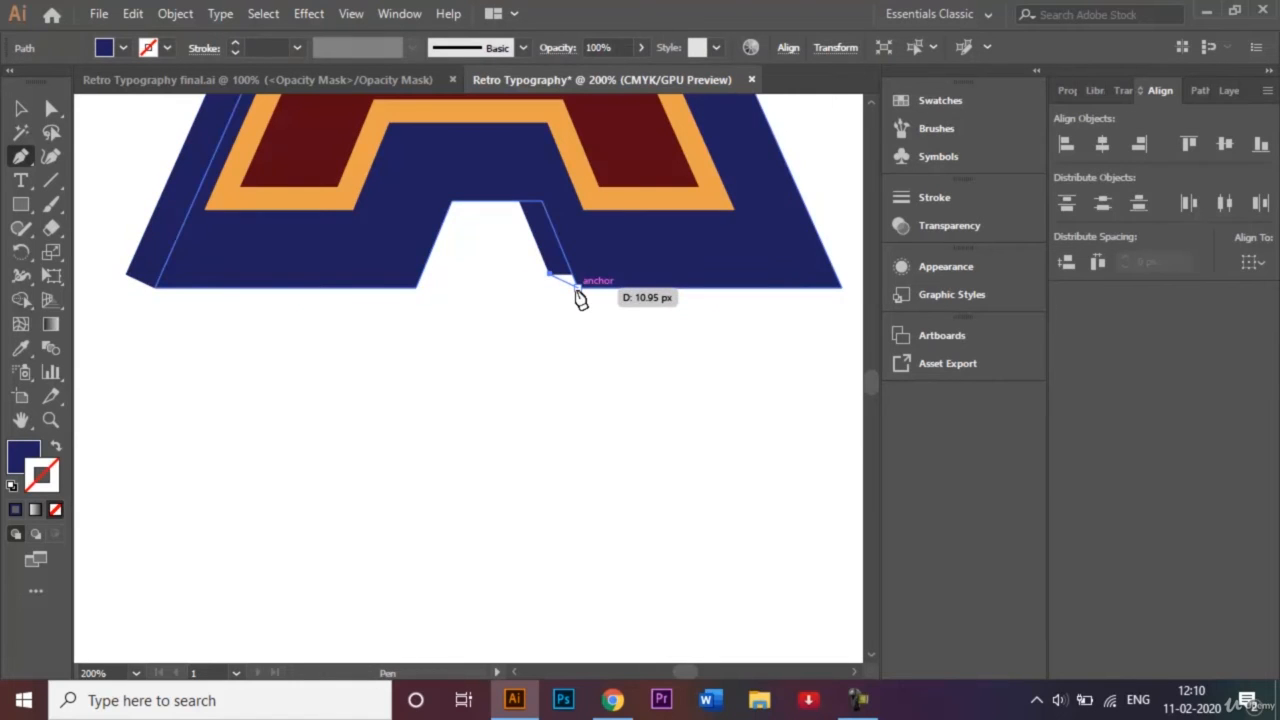
click(578, 287)
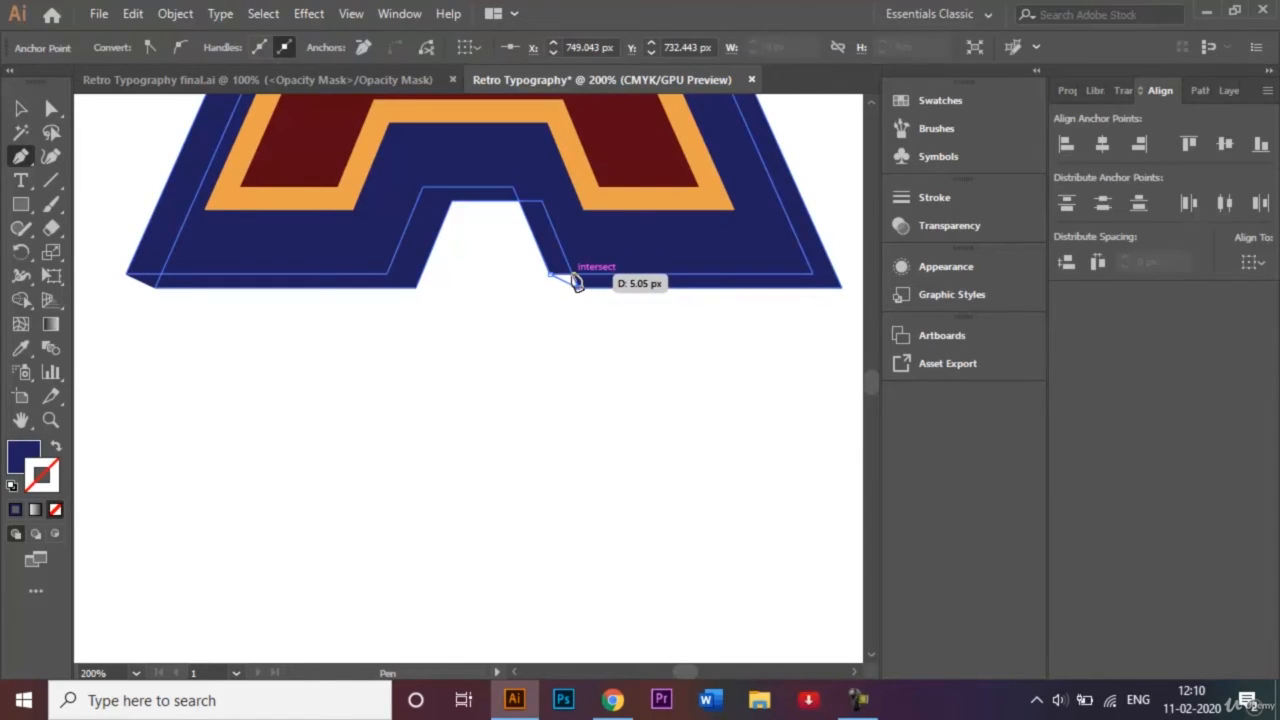
click(576, 277)
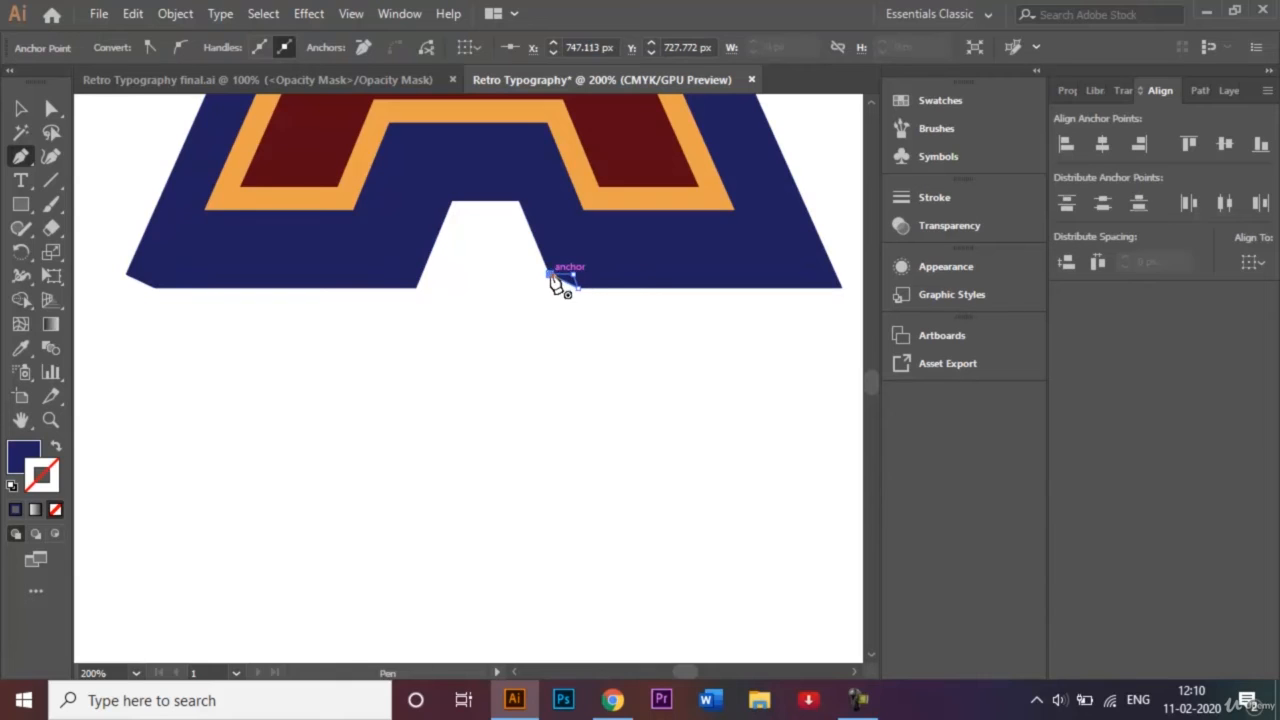
click(550, 275)
click(21, 108)
click(333, 363)
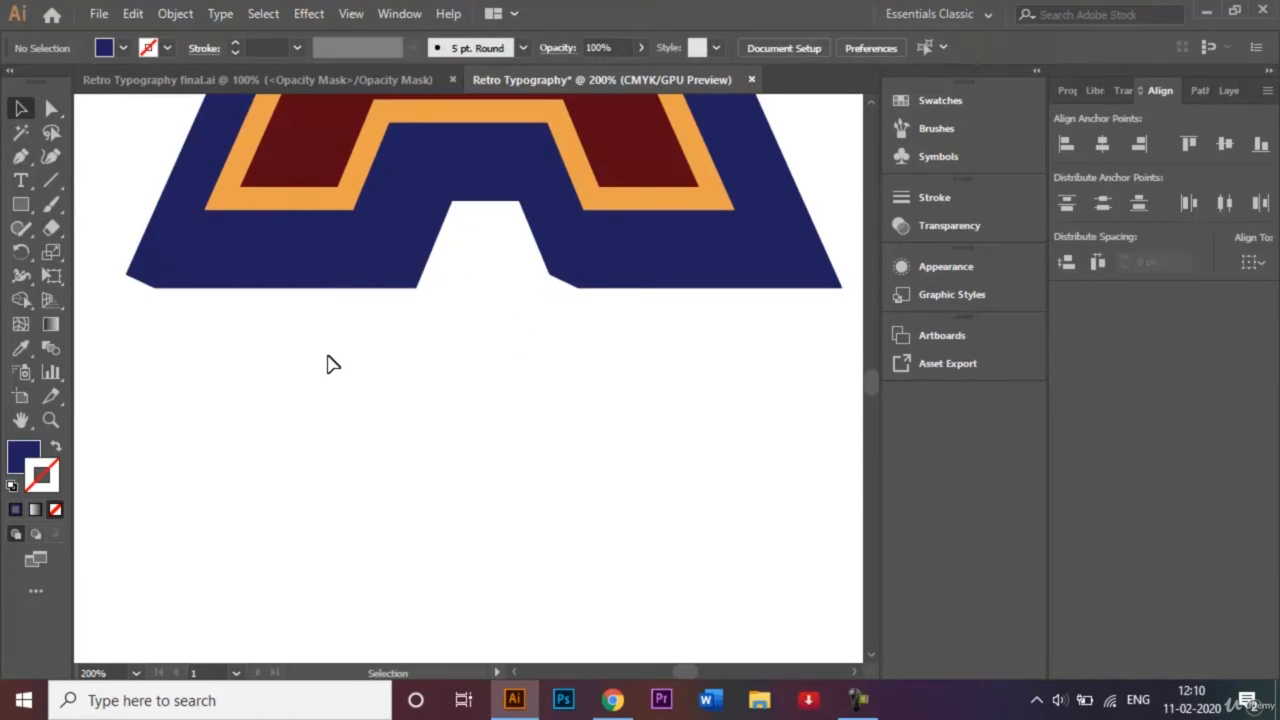
- After checking the stripes in Retro Typography final.ai, draw a thin green rectangle without stroke across the top of the working document's A
key(ctrl+0)
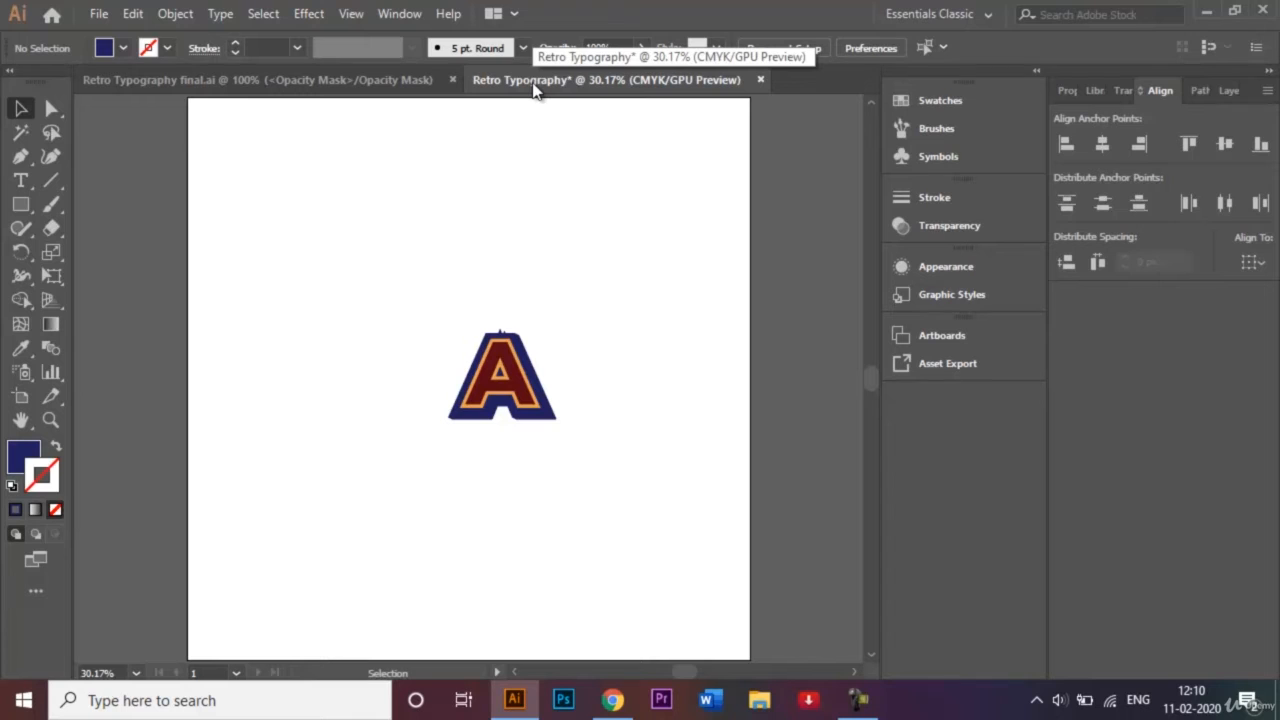
click(305, 81)
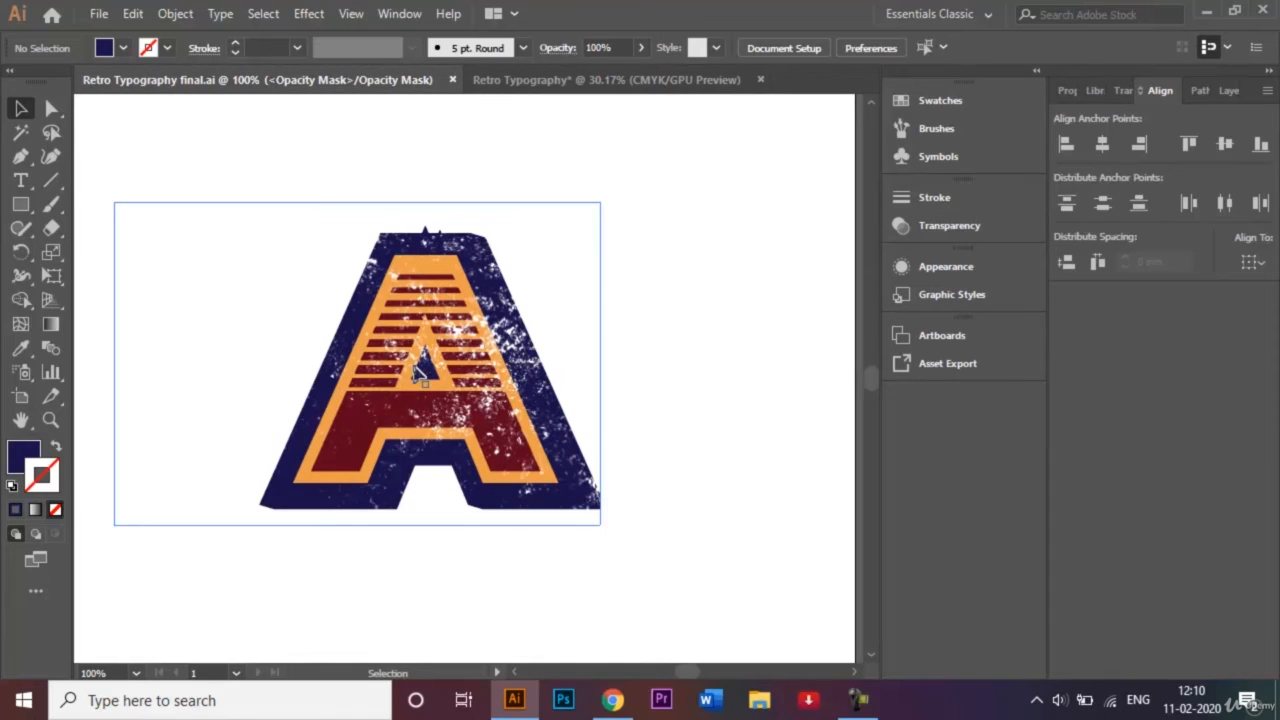
click(560, 86)
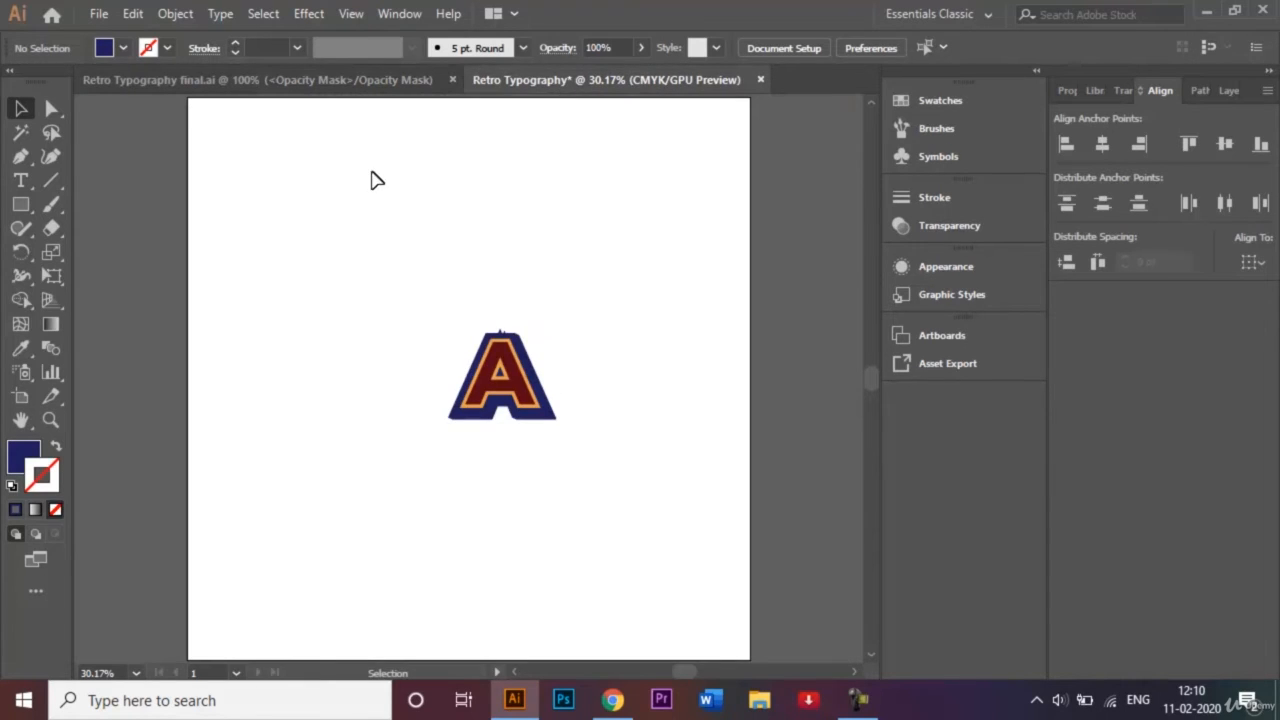
key(ctrl+equal)
key(ctrl+equal)
key(ctrl+equal)
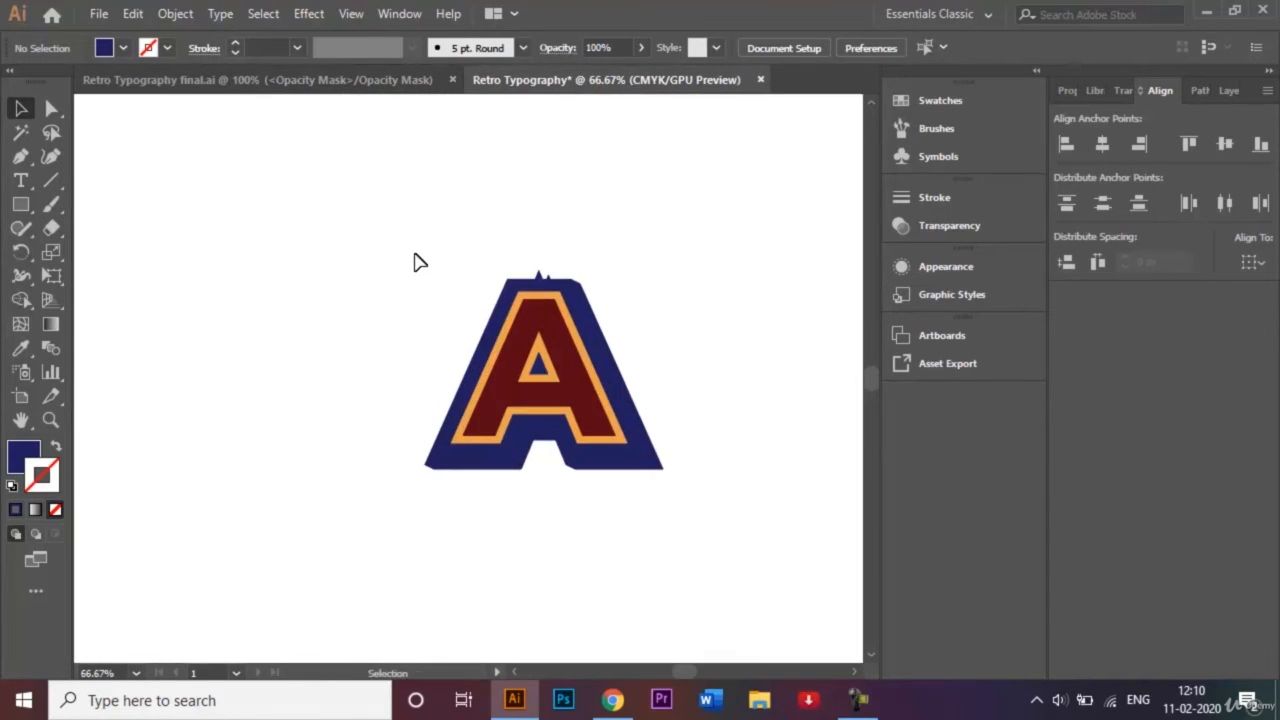
click(21, 203)
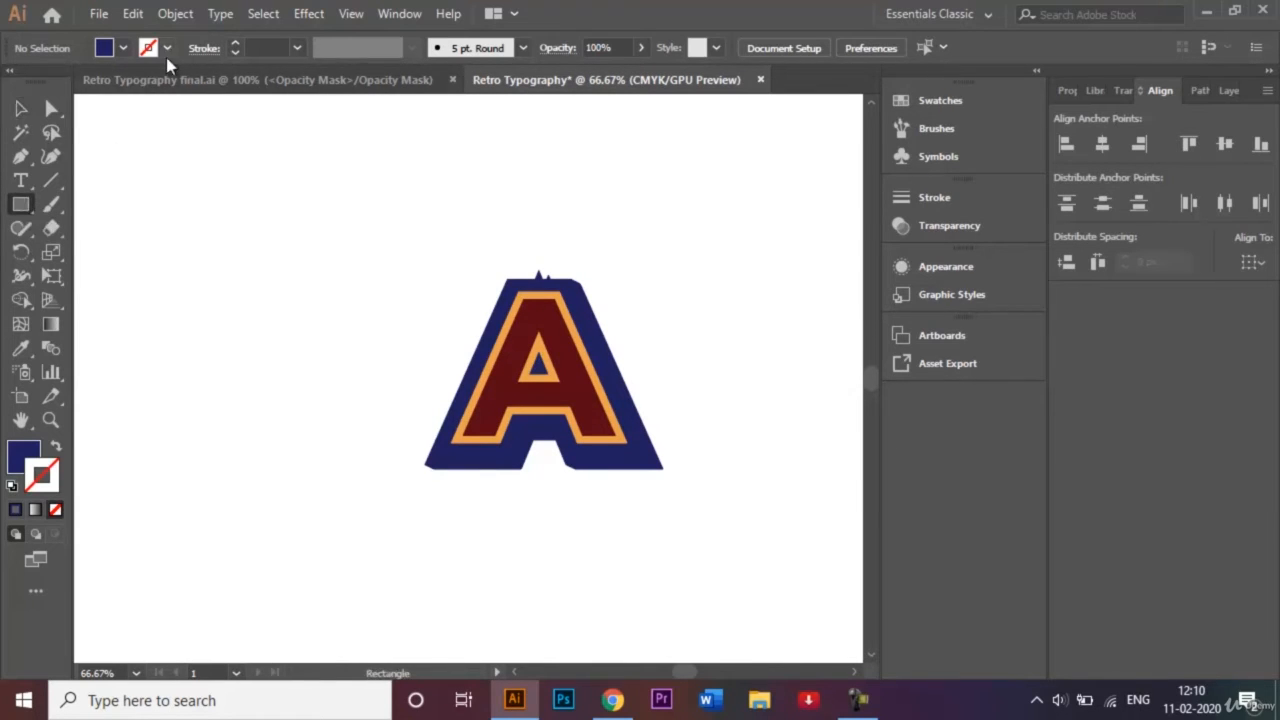
click(125, 48)
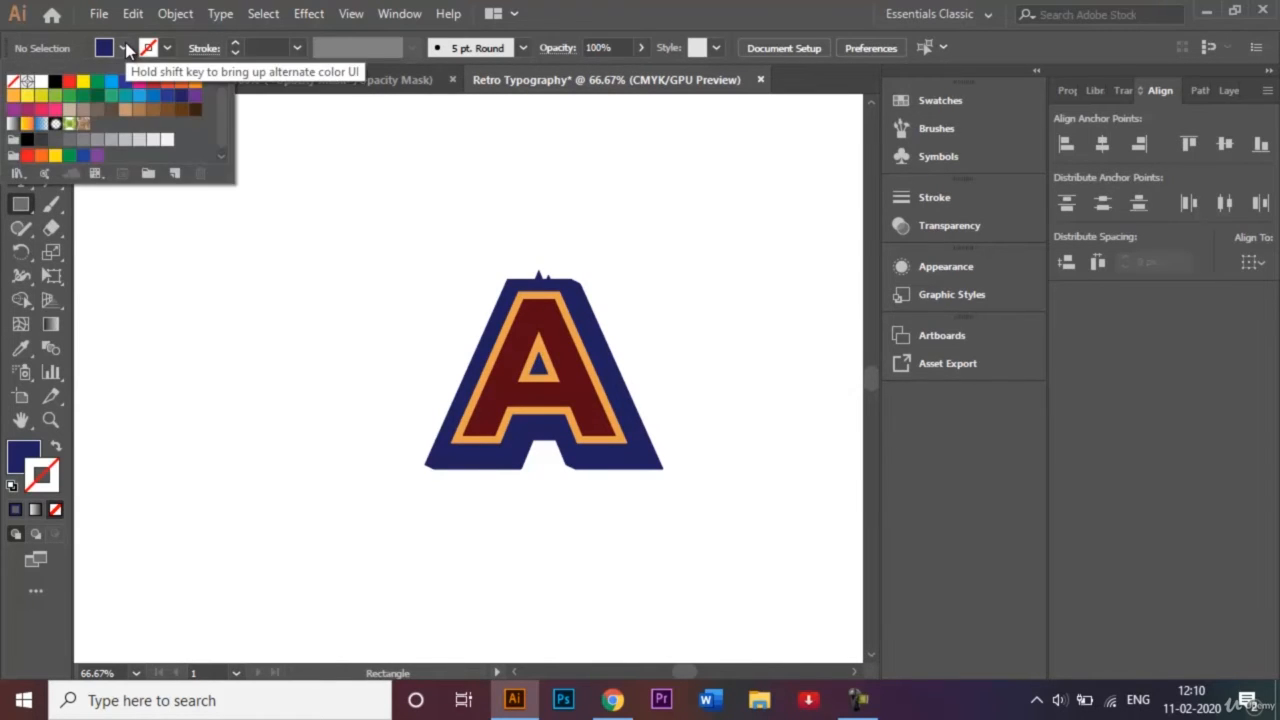
click(54, 97)
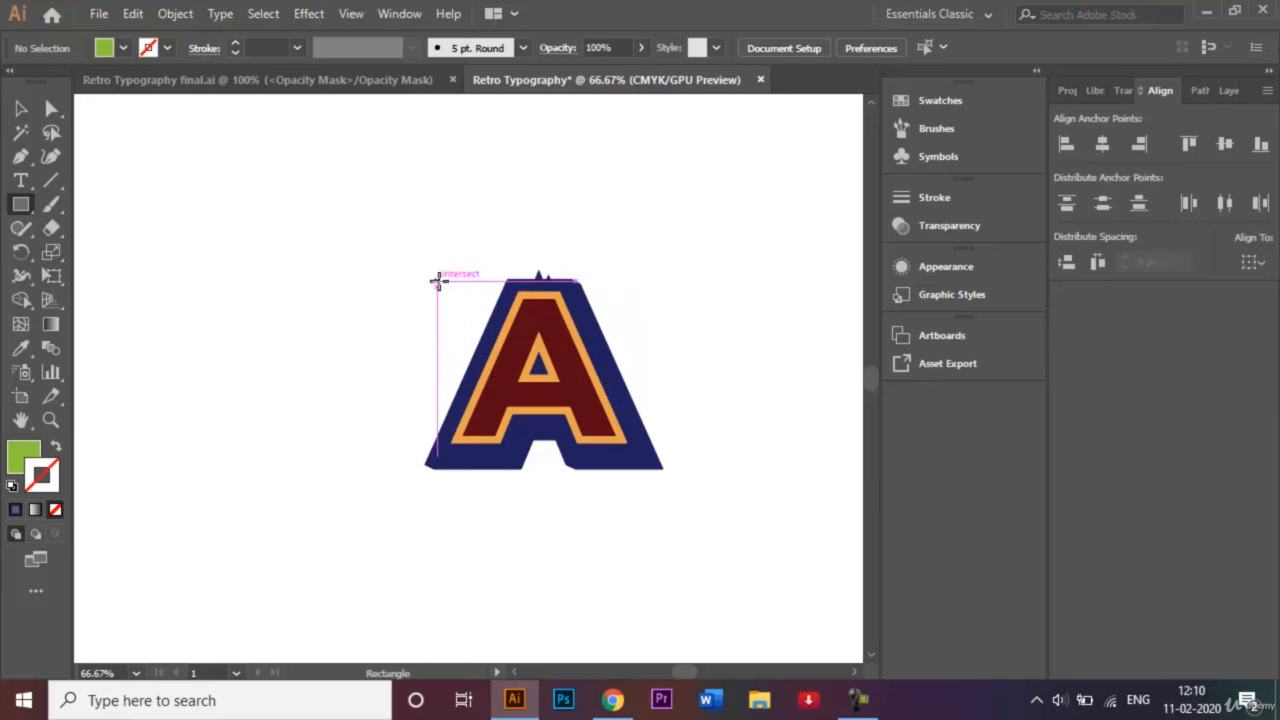
drag(438, 281, 664, 290)
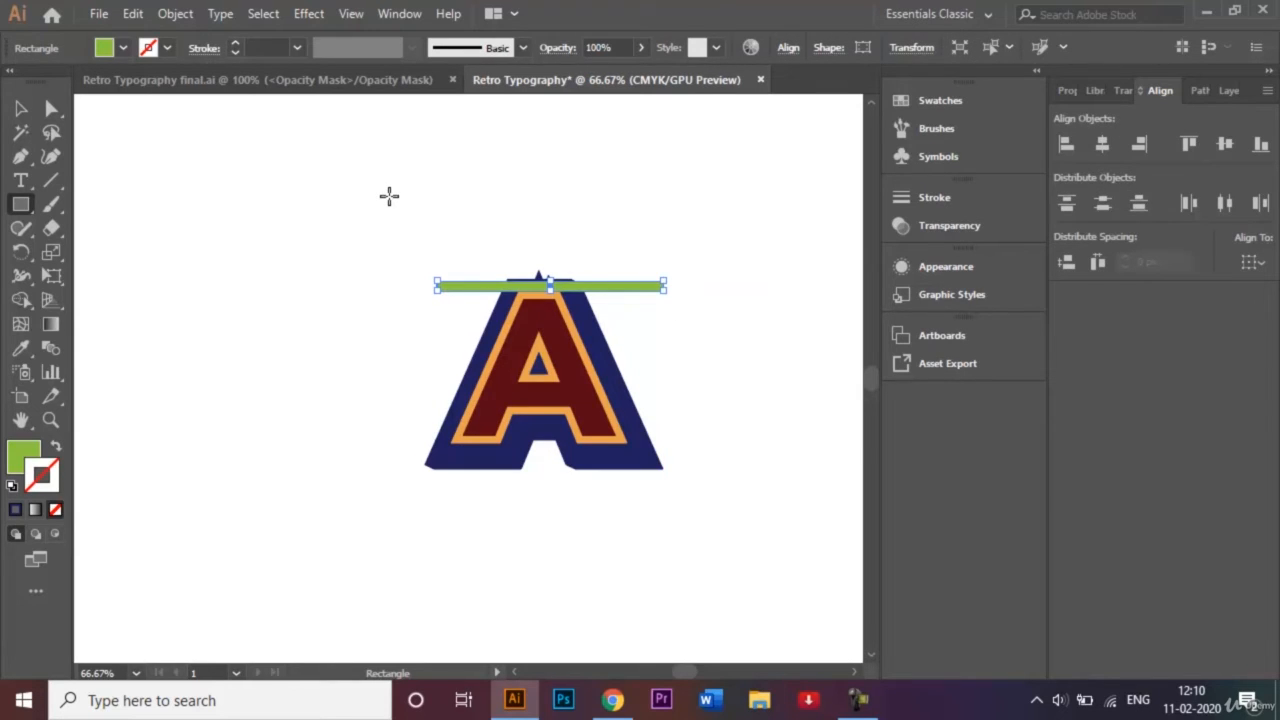
- Nudge the green bar down until its upper edge meets the top edge of the dark red letter
key(Down)
key(Down)
key(Down)
key(Down)
key(Down)
key(Down)
key(Down)
key(Down)
key(Down)
key(Down)
key(Down)
key(Down)
key(Down)
key(Down)
key(Down)
key(Down)
key(Down)
key(Down)
key(Down)
key(Down)
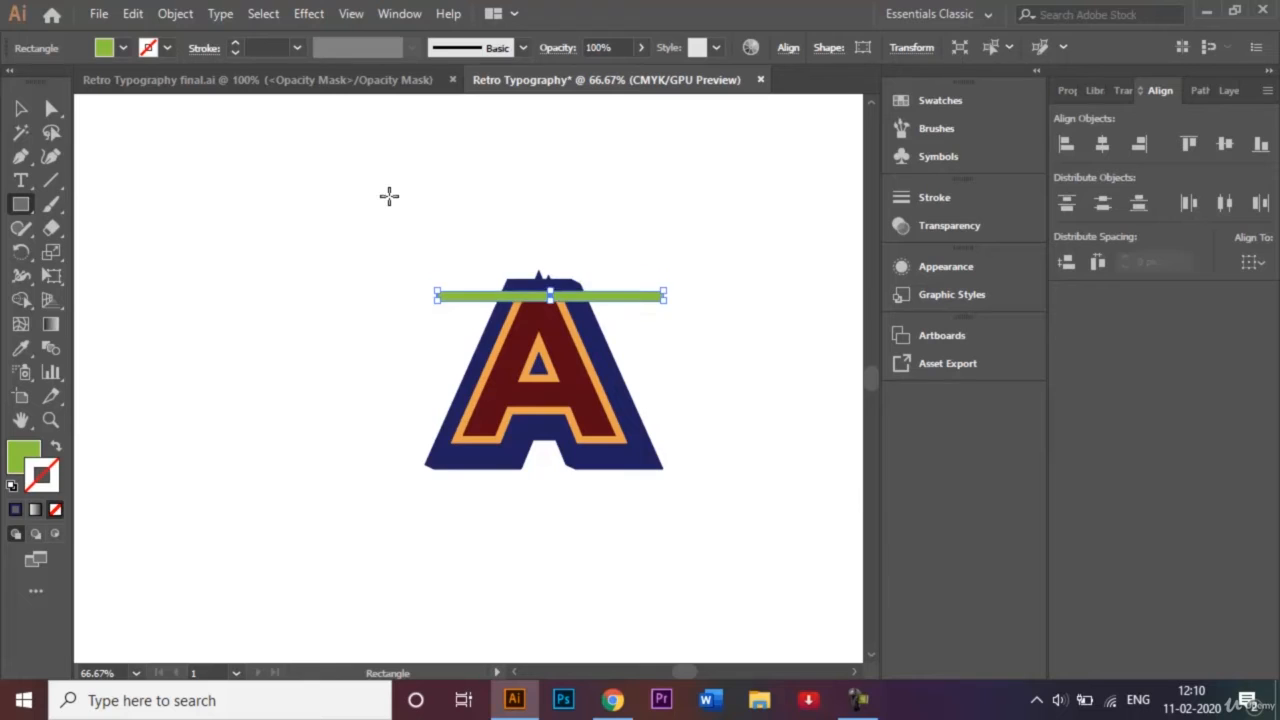
key(Down)
key(Down)
key(Down)
key(Down)
key(Down)
key(Down)
key(Down)
key(Down)
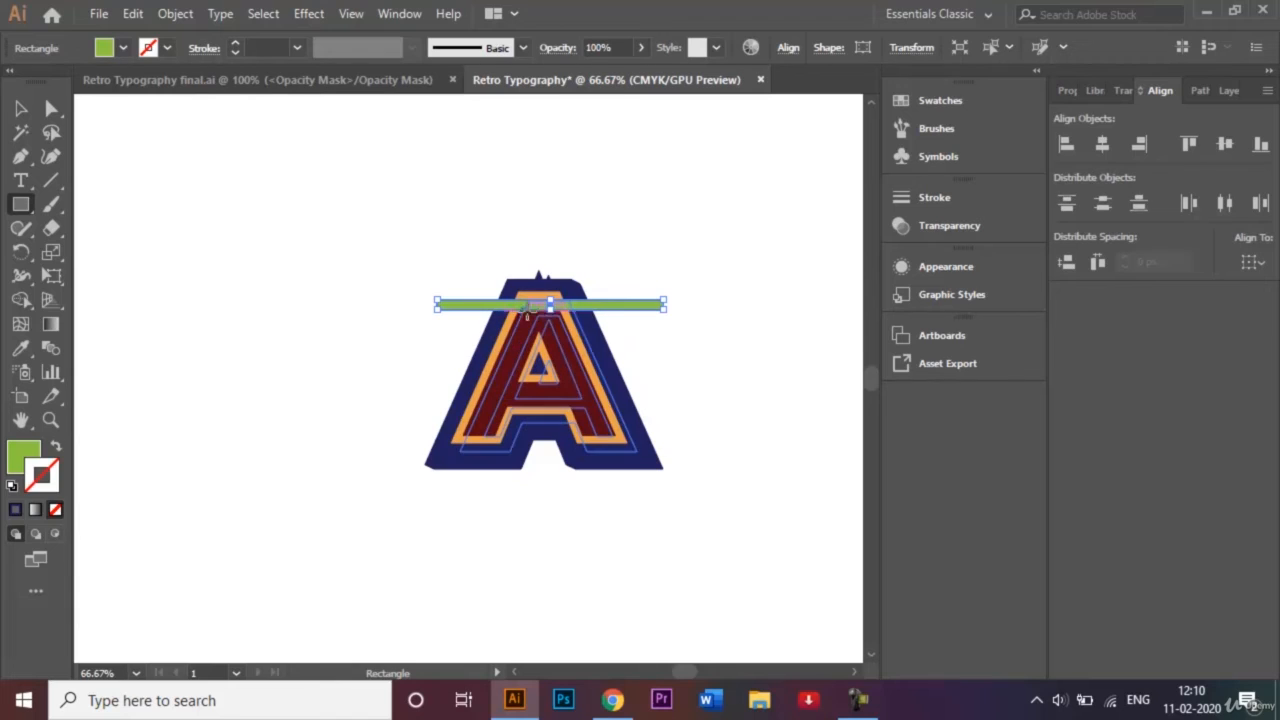
- Set the green bar's opacity to 50%
click(599, 47)
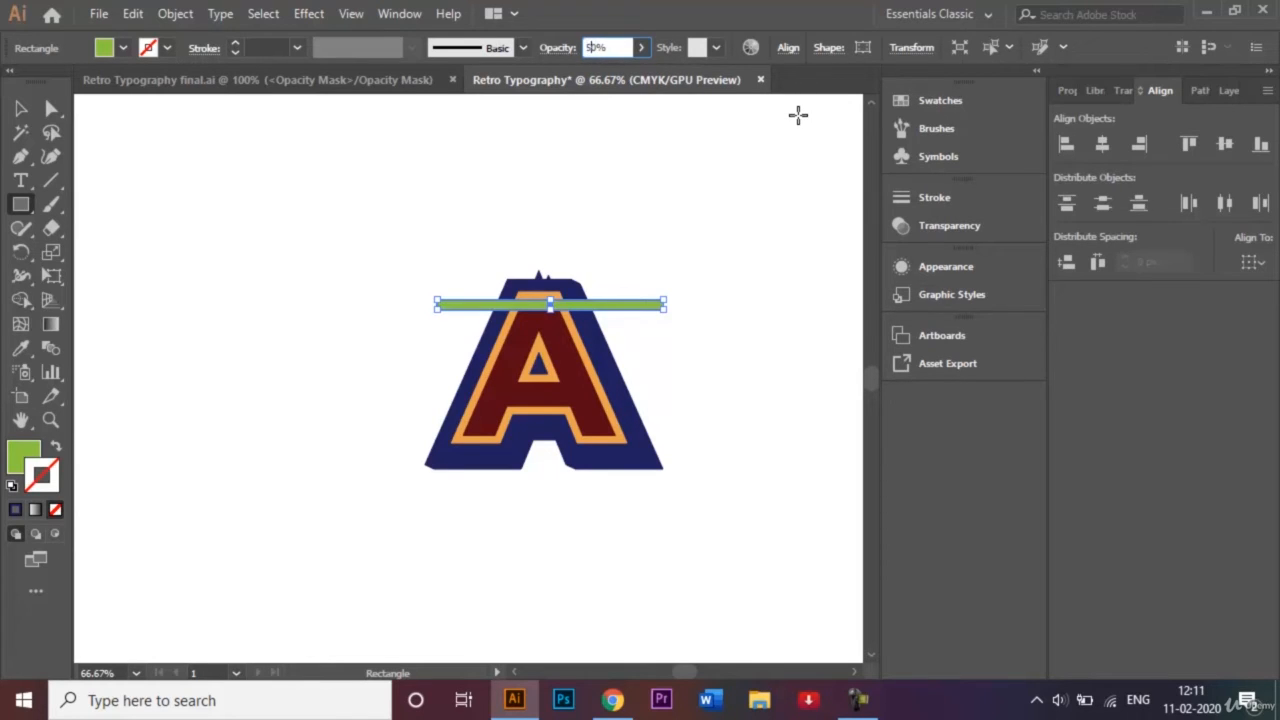
text(50)
key(Return)
click(18, 110)
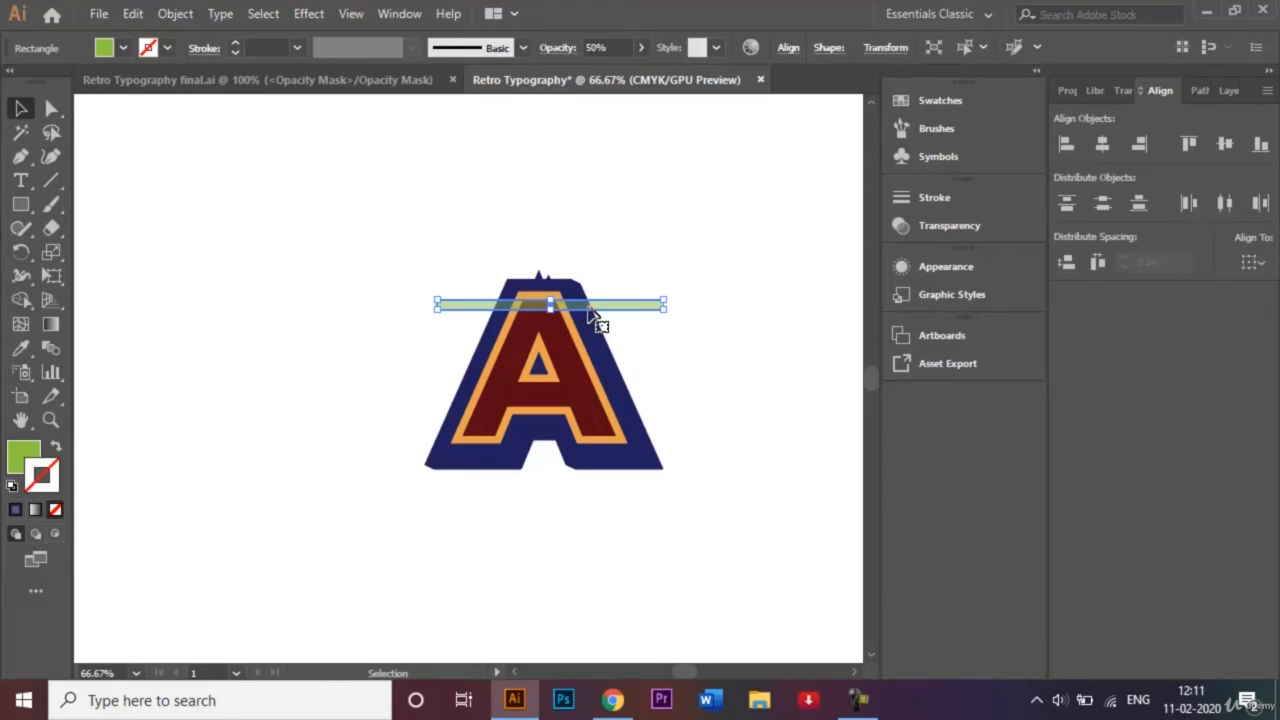
- Duplicate the green bar straight down to just below the A's triangular counter outline and reduce the copy's height to about half
drag(590, 314, 591, 398)
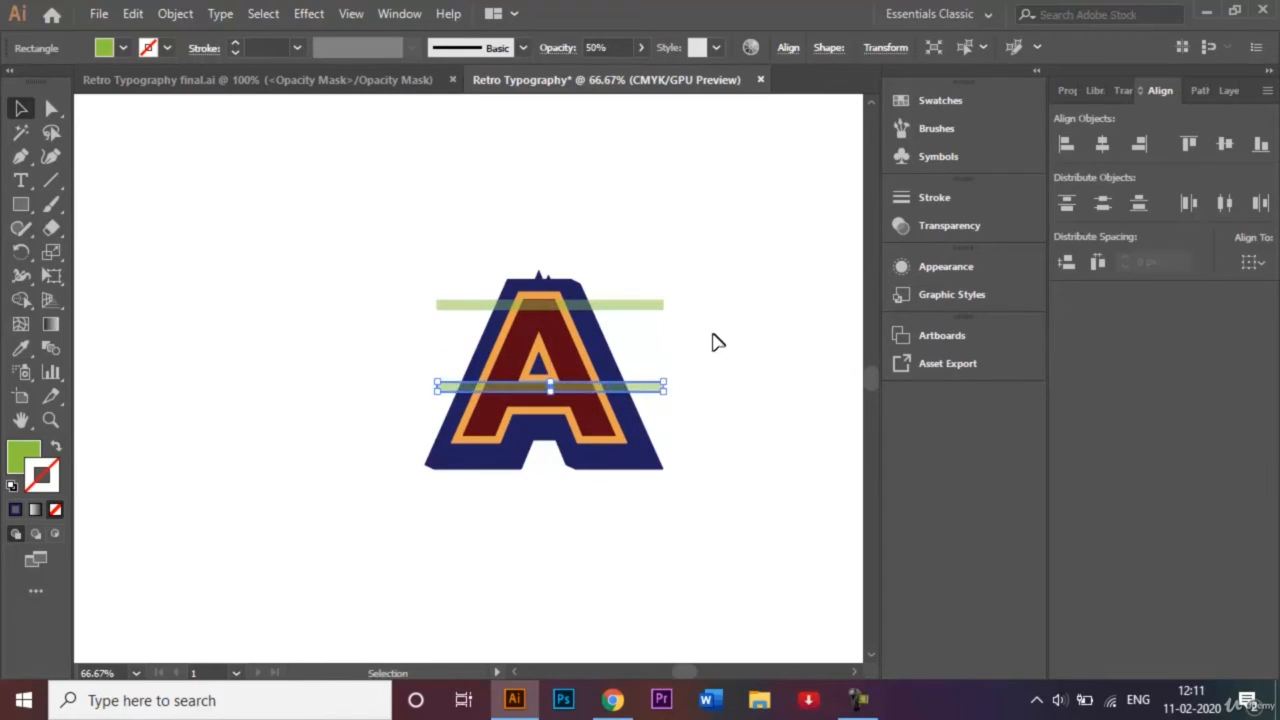
key(ctrl+plus)
key(ctrl+plus)
key(ctrl+plus)
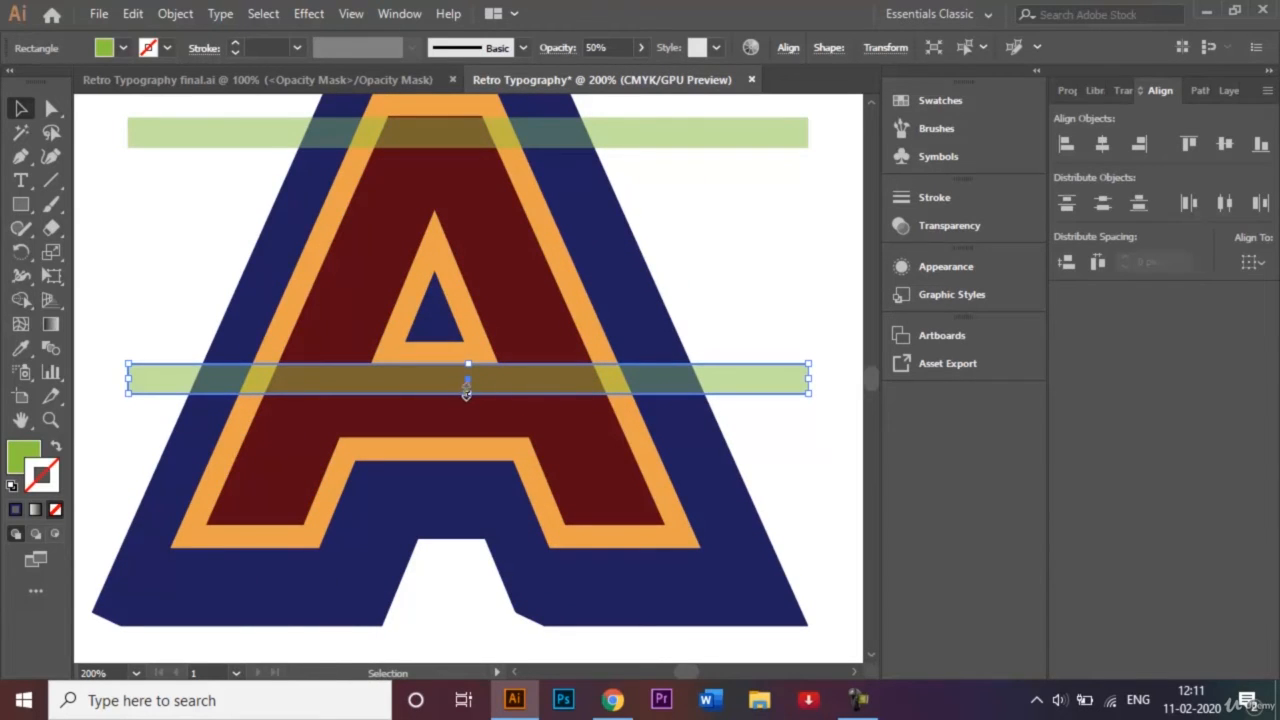
drag(467, 393, 467, 382)
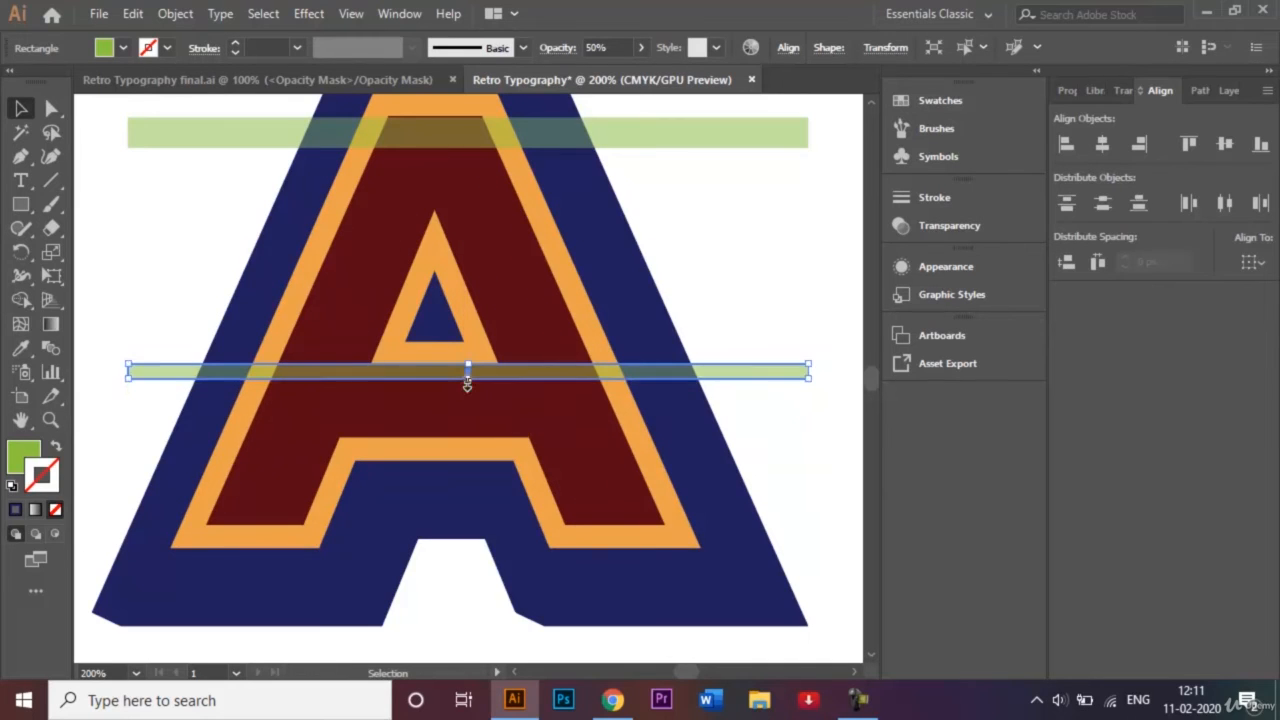
- Select both the thick upper bar and the thin lower bar and make a Blend between them
shift+click(750, 138)
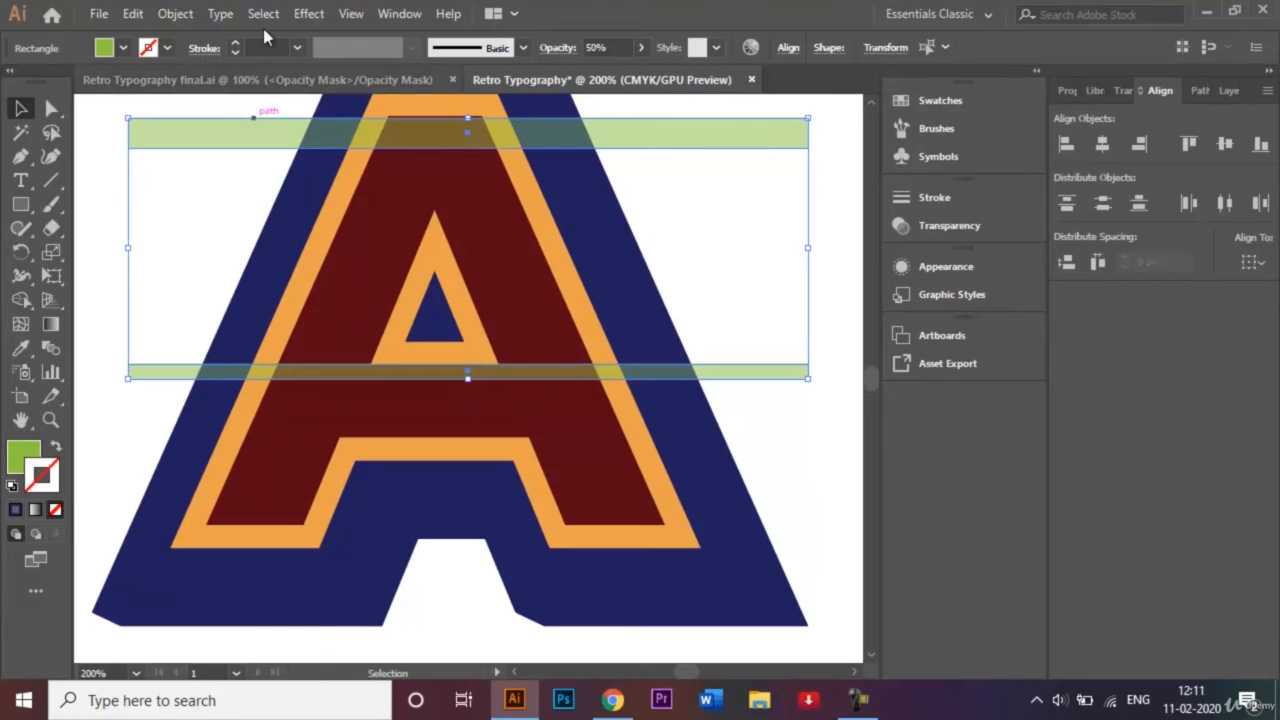
click(178, 15)
mouse_move(360, 530)
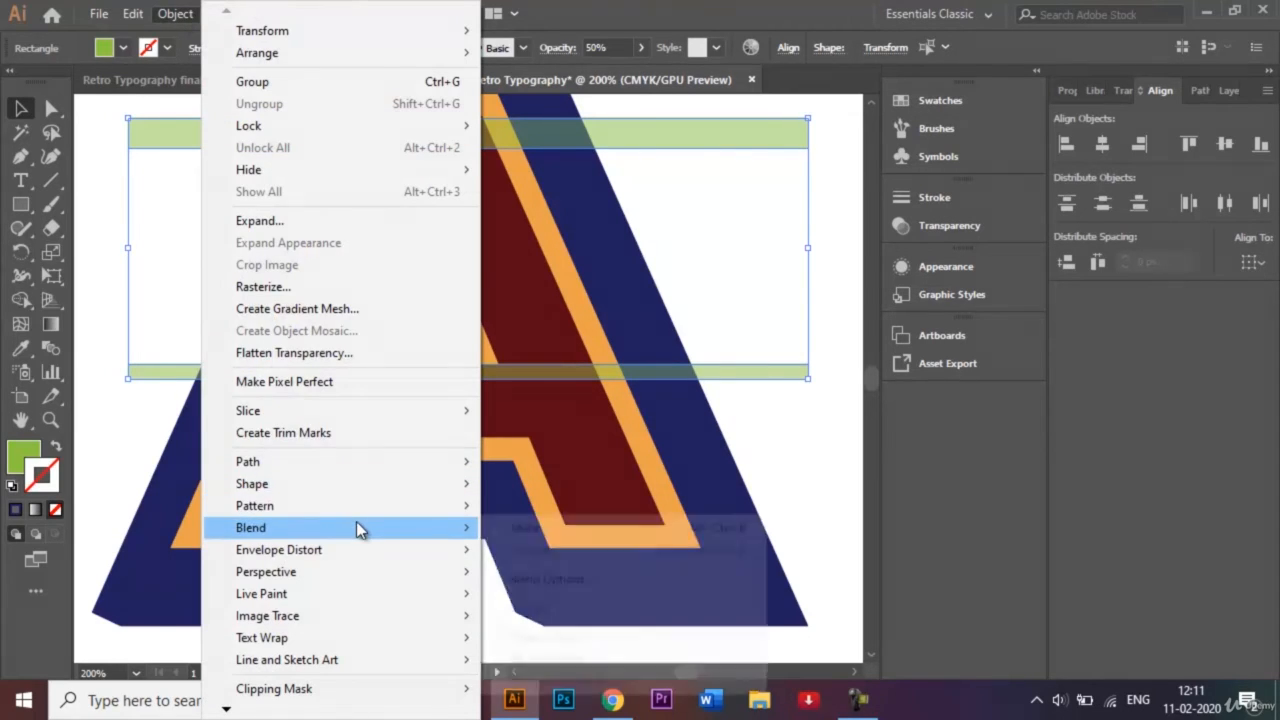
click(517, 529)
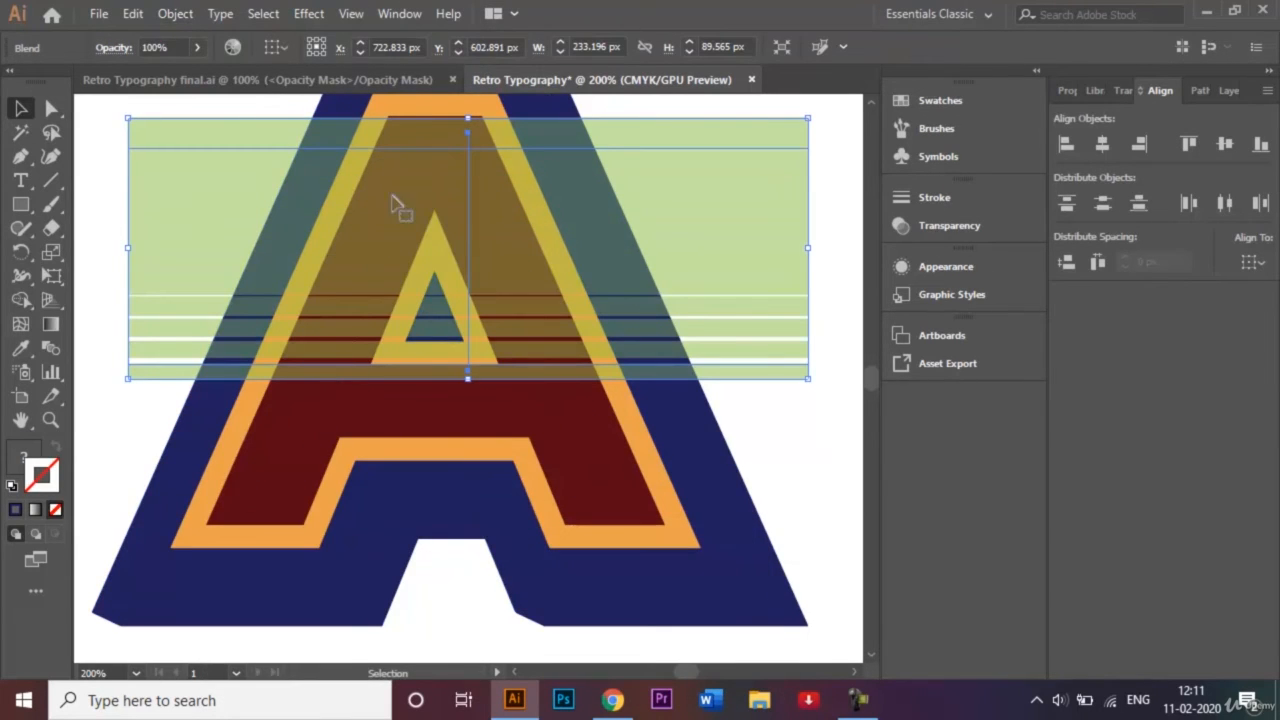
- Set the blend's spacing to Specified Steps, previewing 8 steps before settling on 6
click(168, 13)
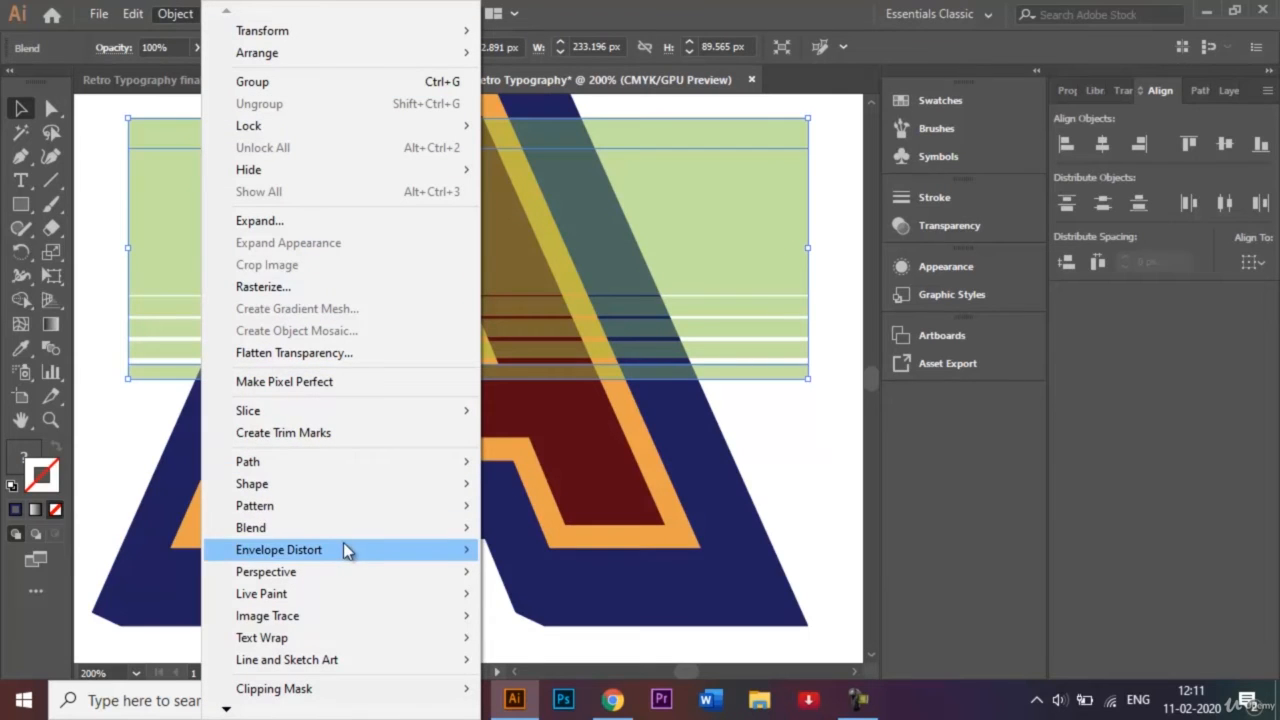
mouse_move(460, 529)
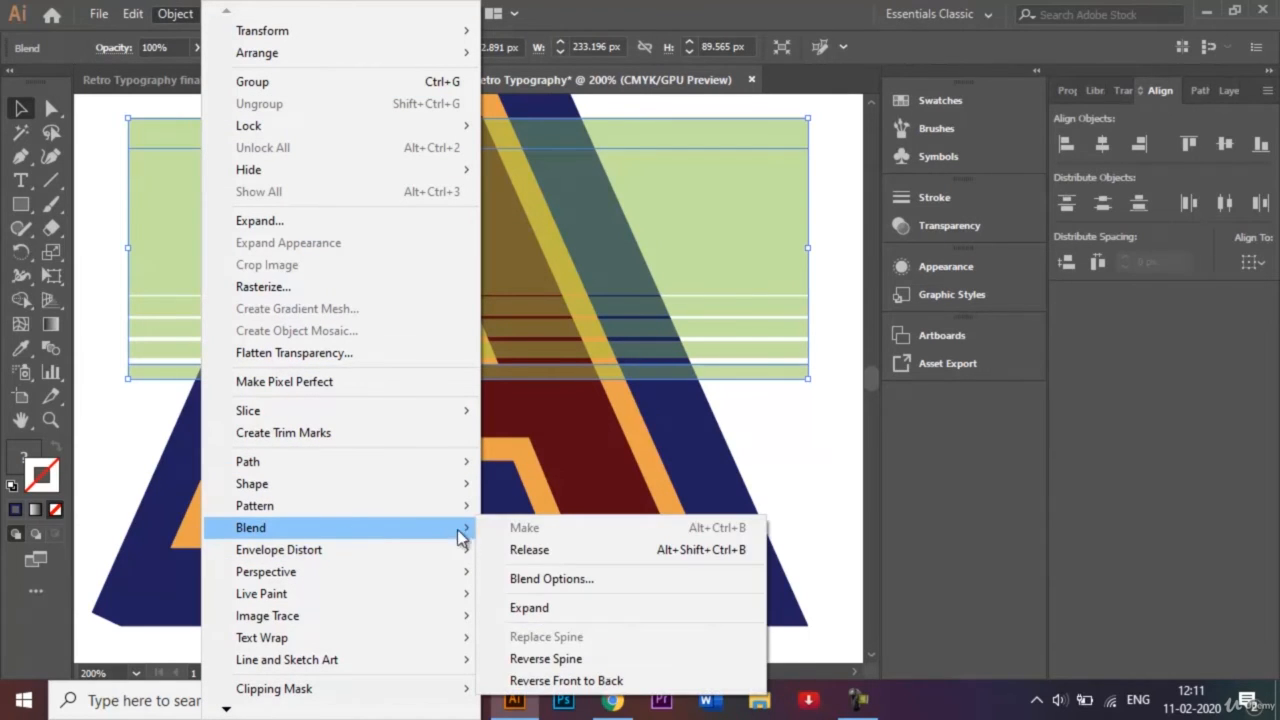
click(548, 576)
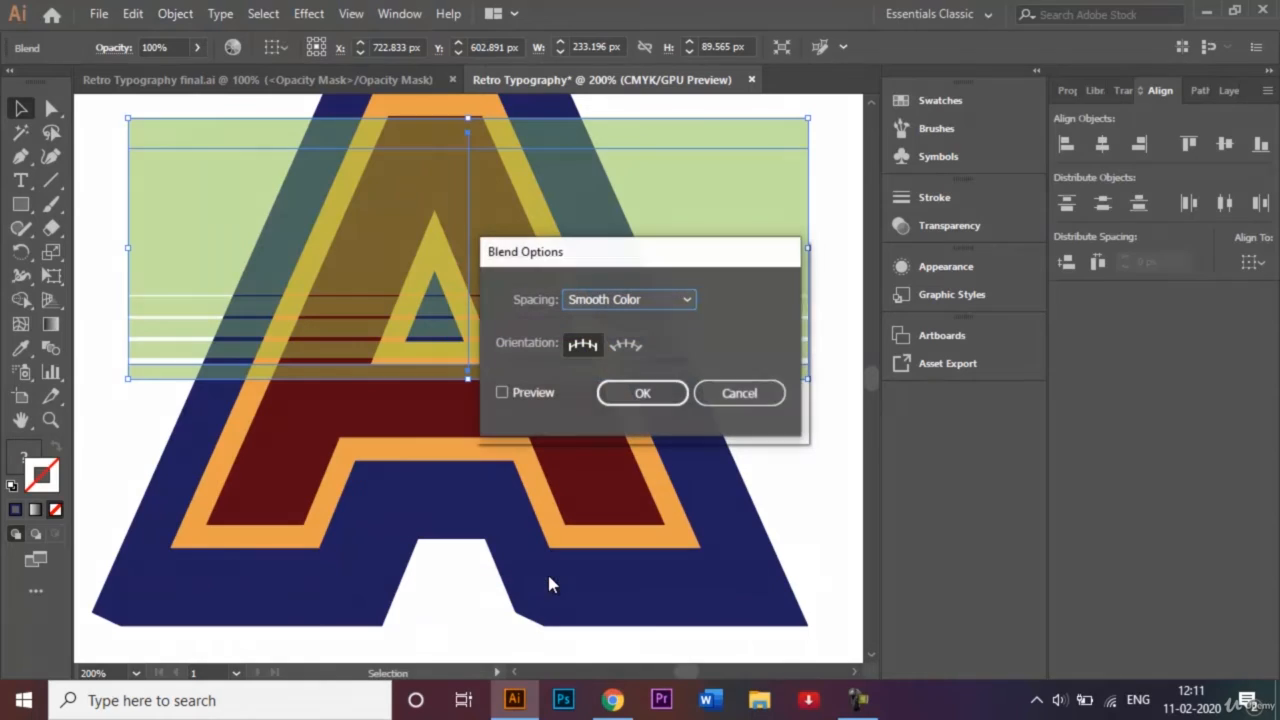
click(674, 303)
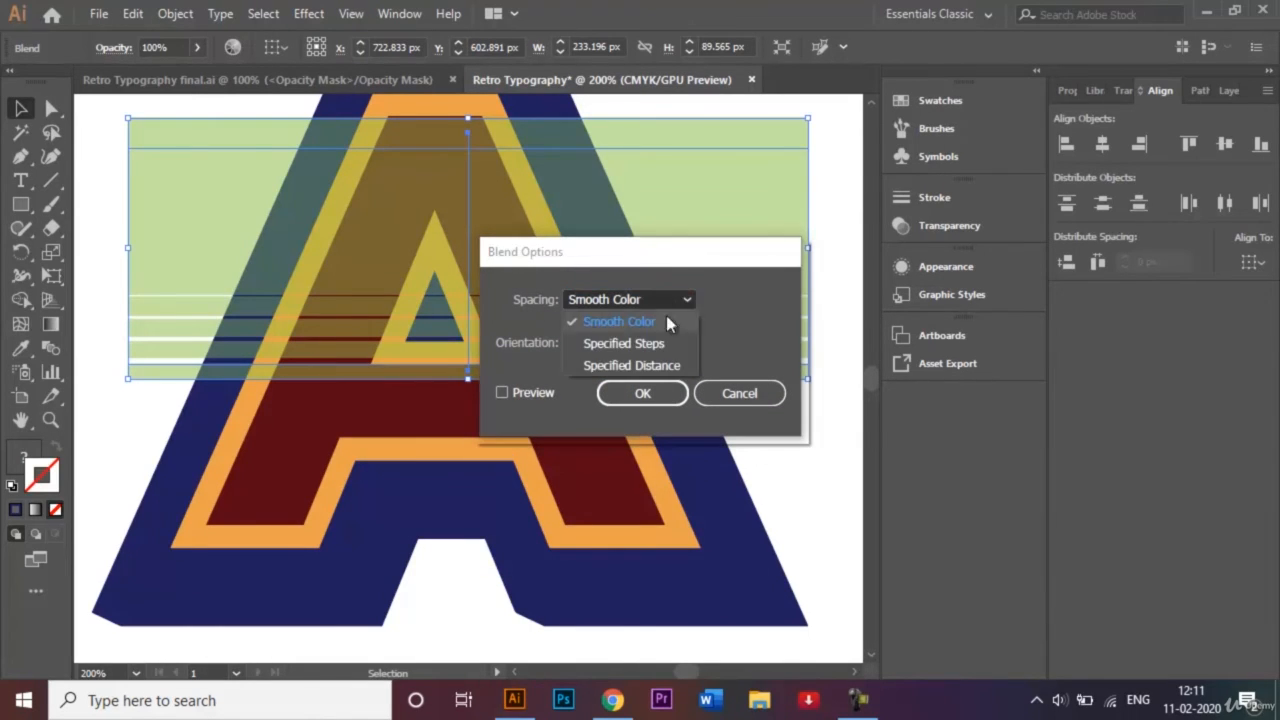
click(660, 345)
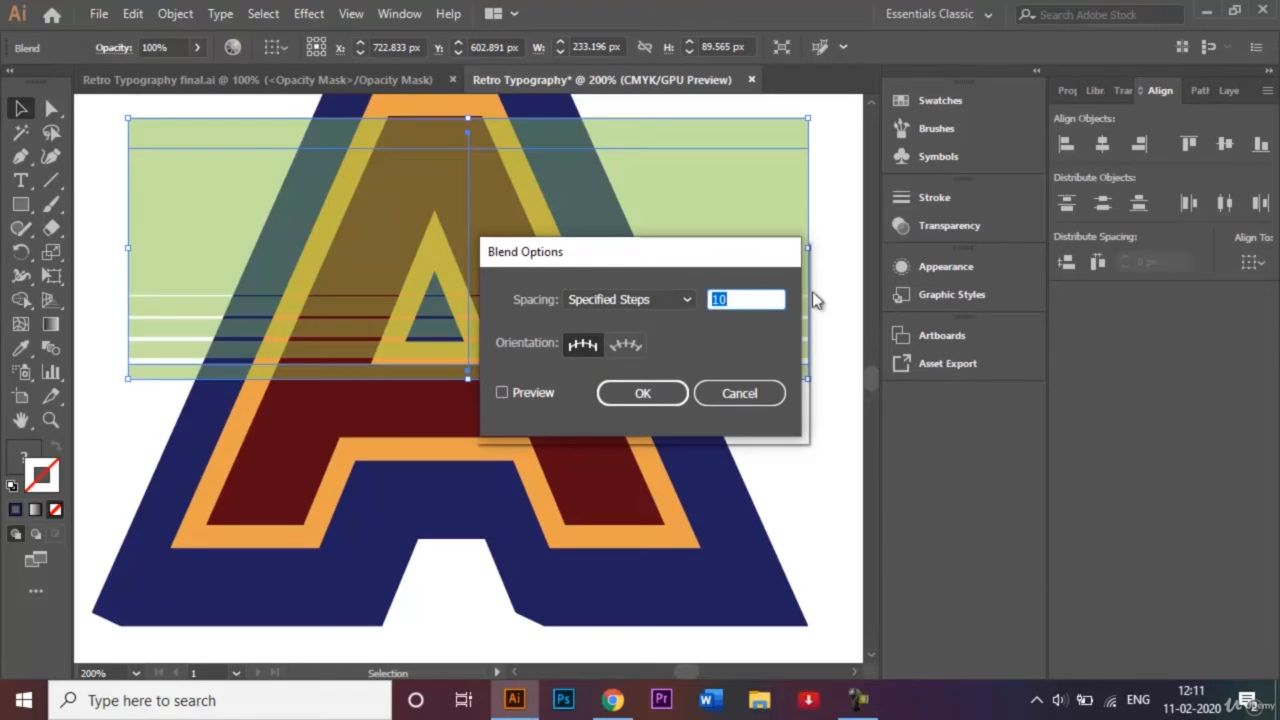
key(BackSpace)
text(8)
click(502, 394)
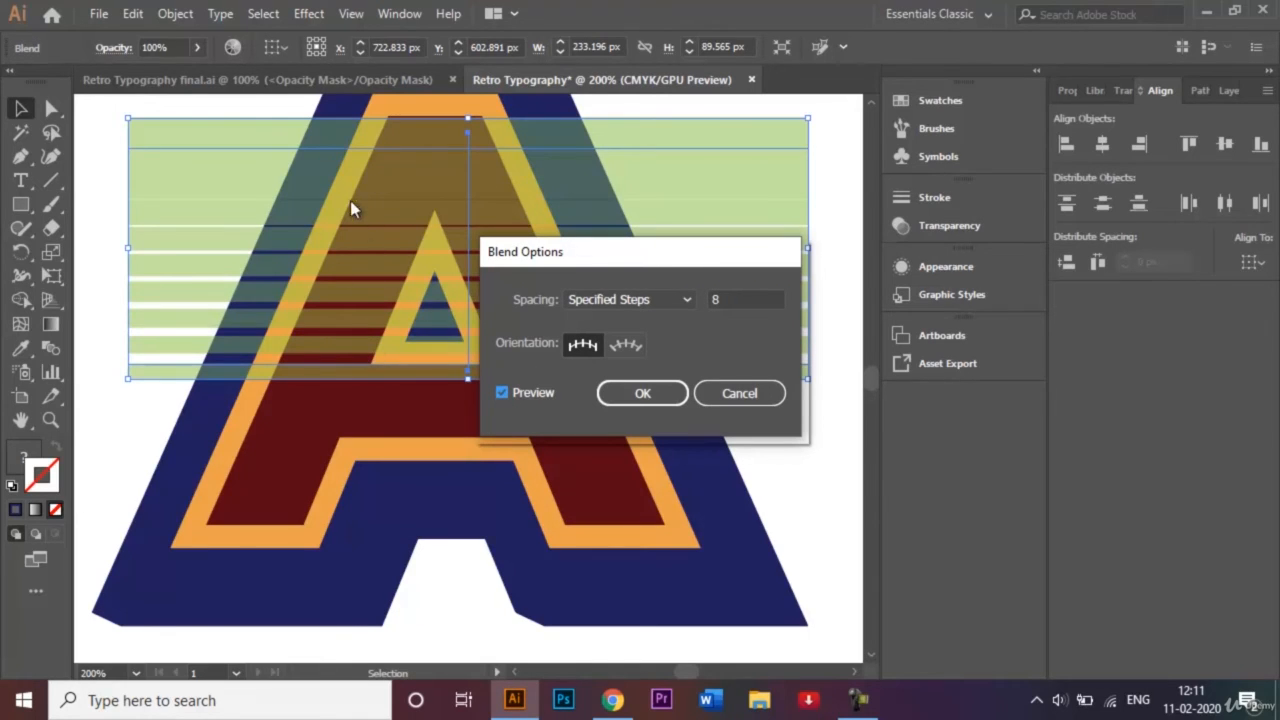
click(737, 297)
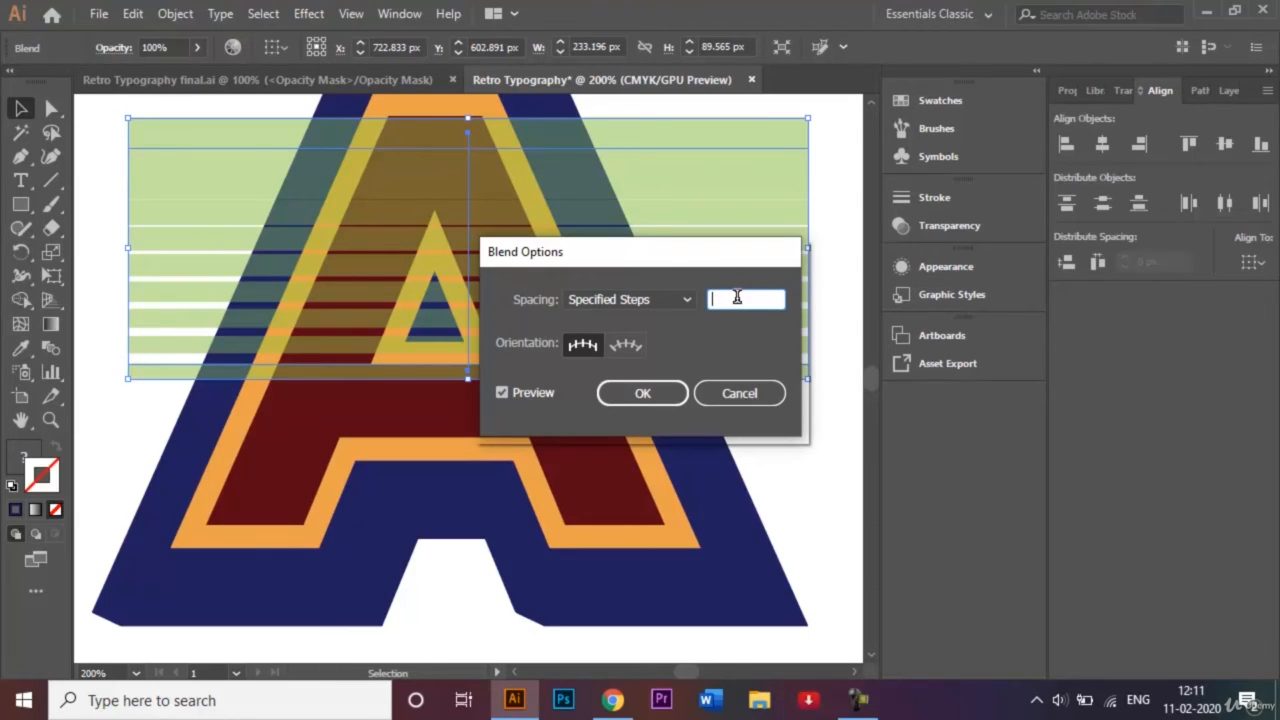
click(506, 391)
click(506, 391)
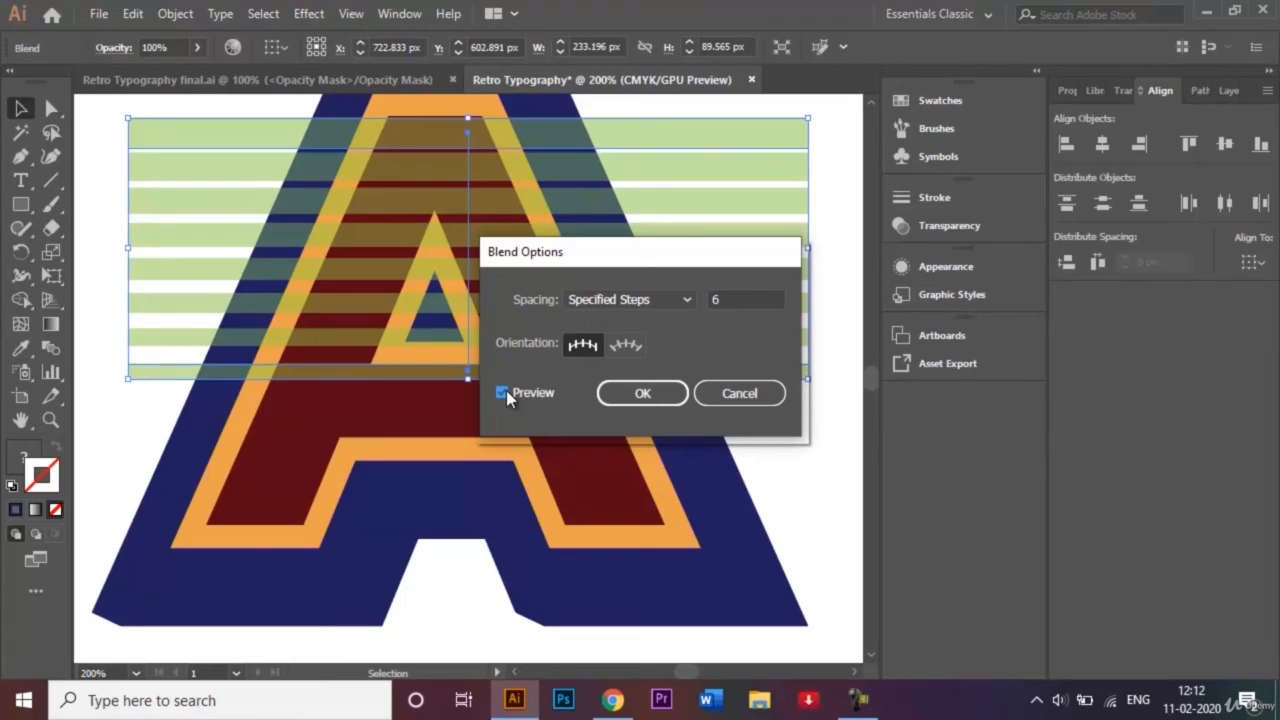
click(655, 396)
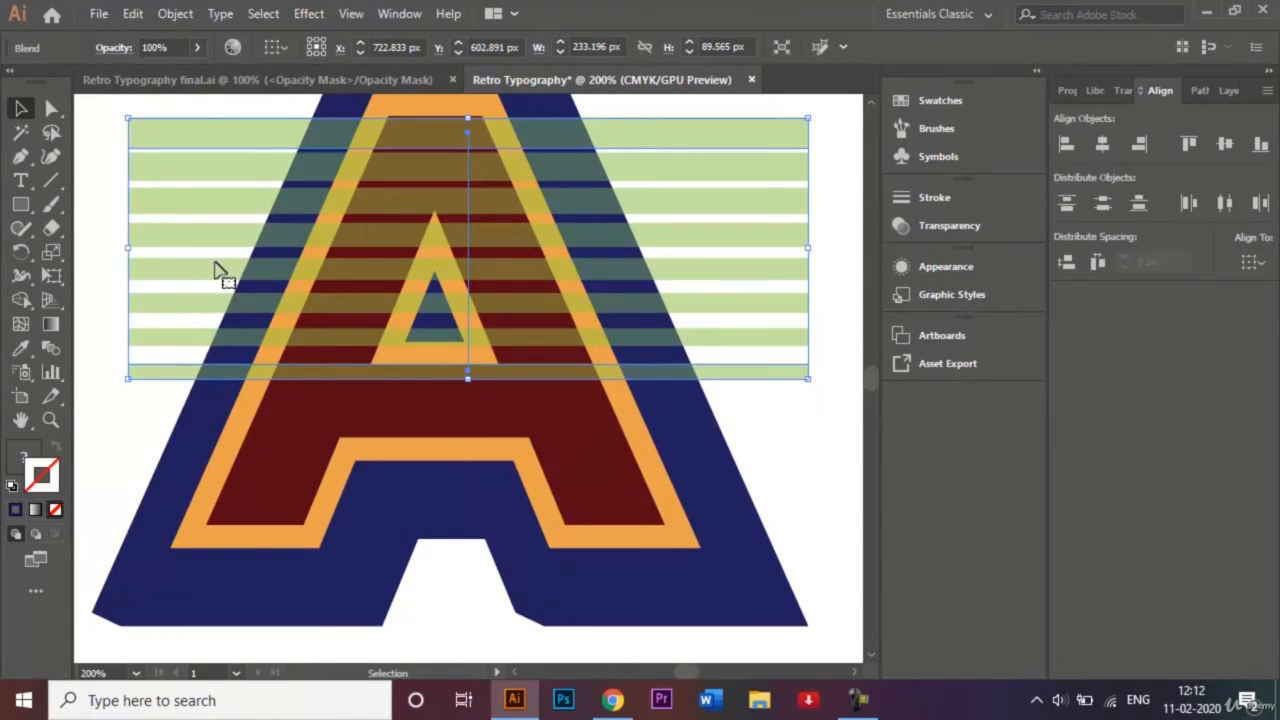
- Expand the blend's object and fill into separate green bars and deselect them
click(175, 14)
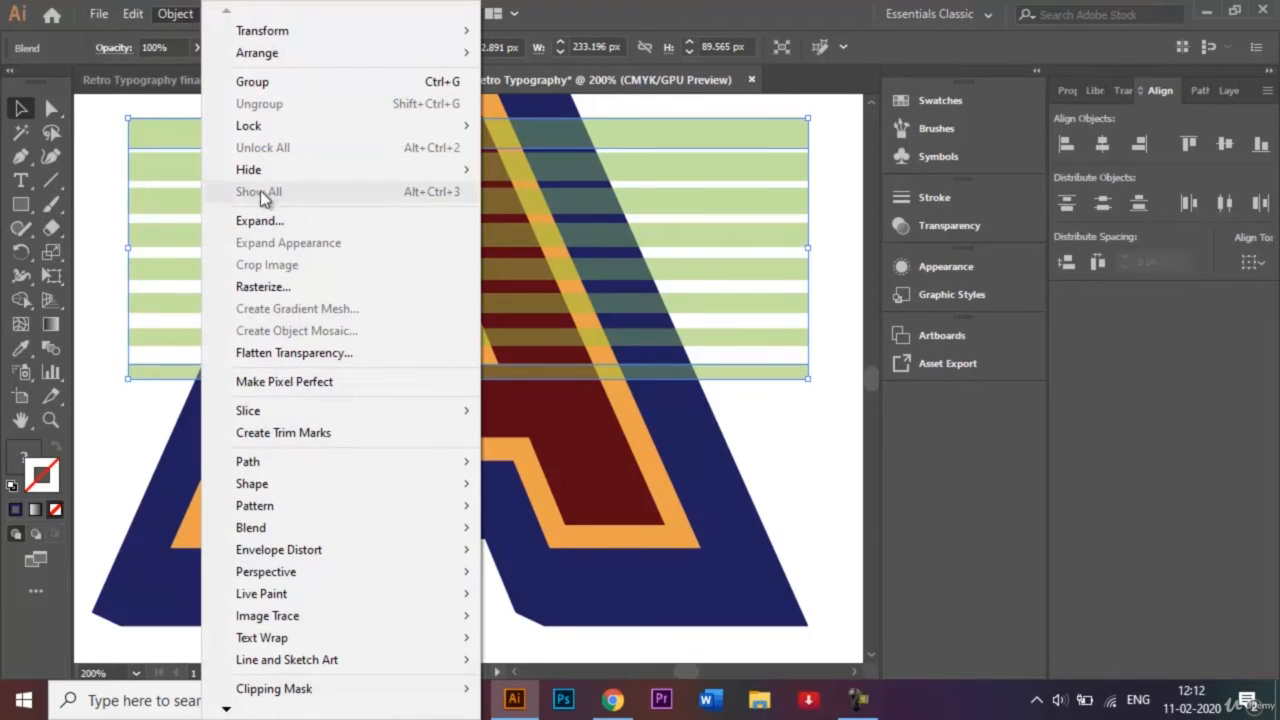
click(277, 220)
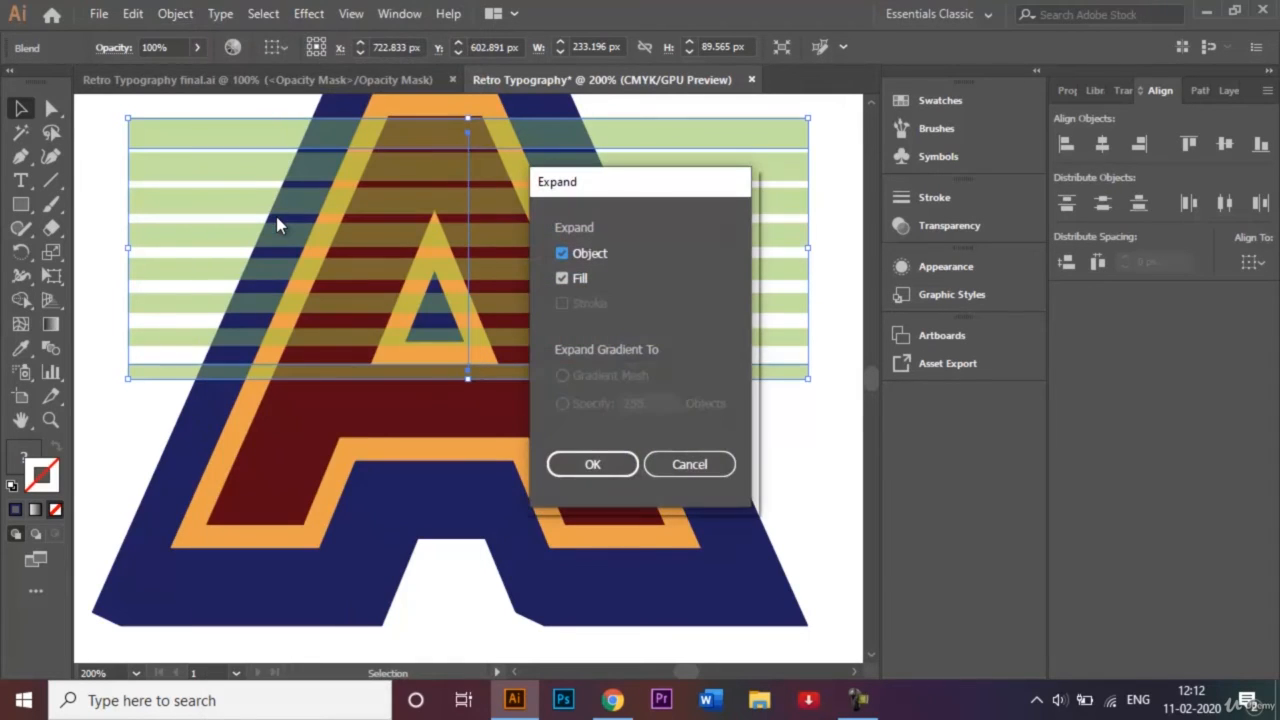
click(594, 464)
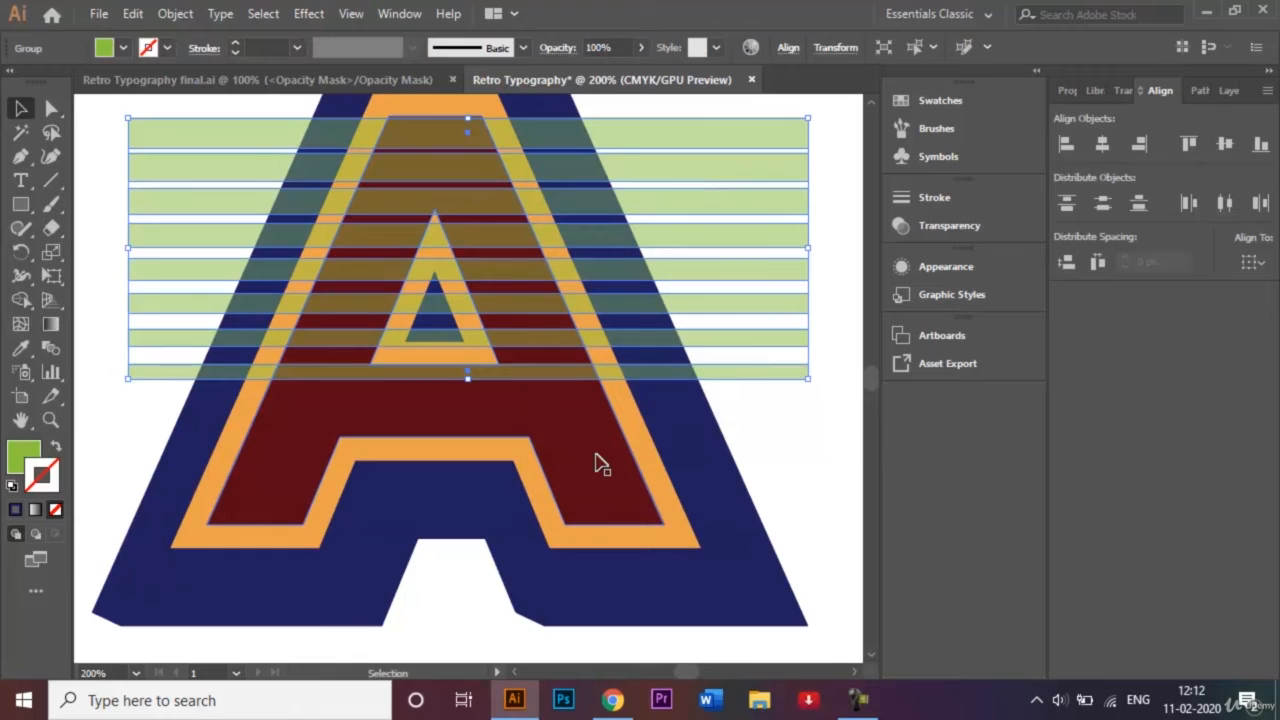
click(847, 459)
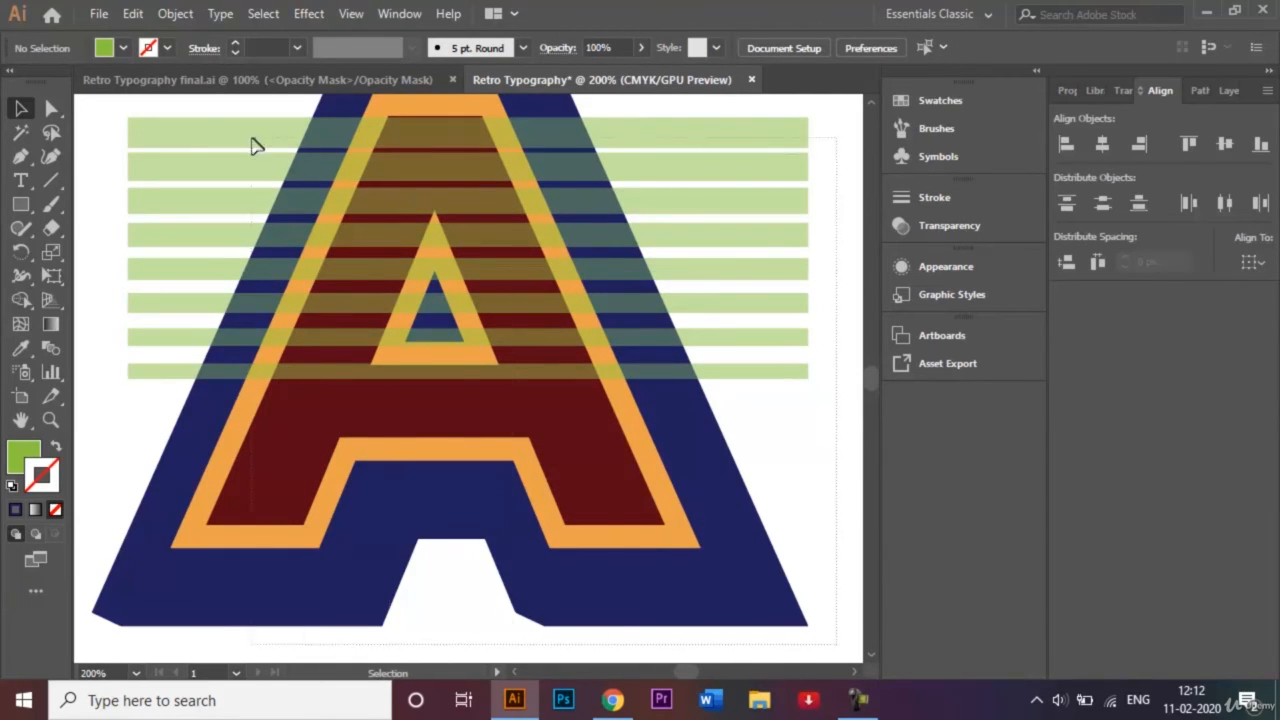
- Try to subtract the green bars from the entire selected artwork with Minus Front, and deselect everything
scroll(251, 143, up, 2)
key(ctrl+a)
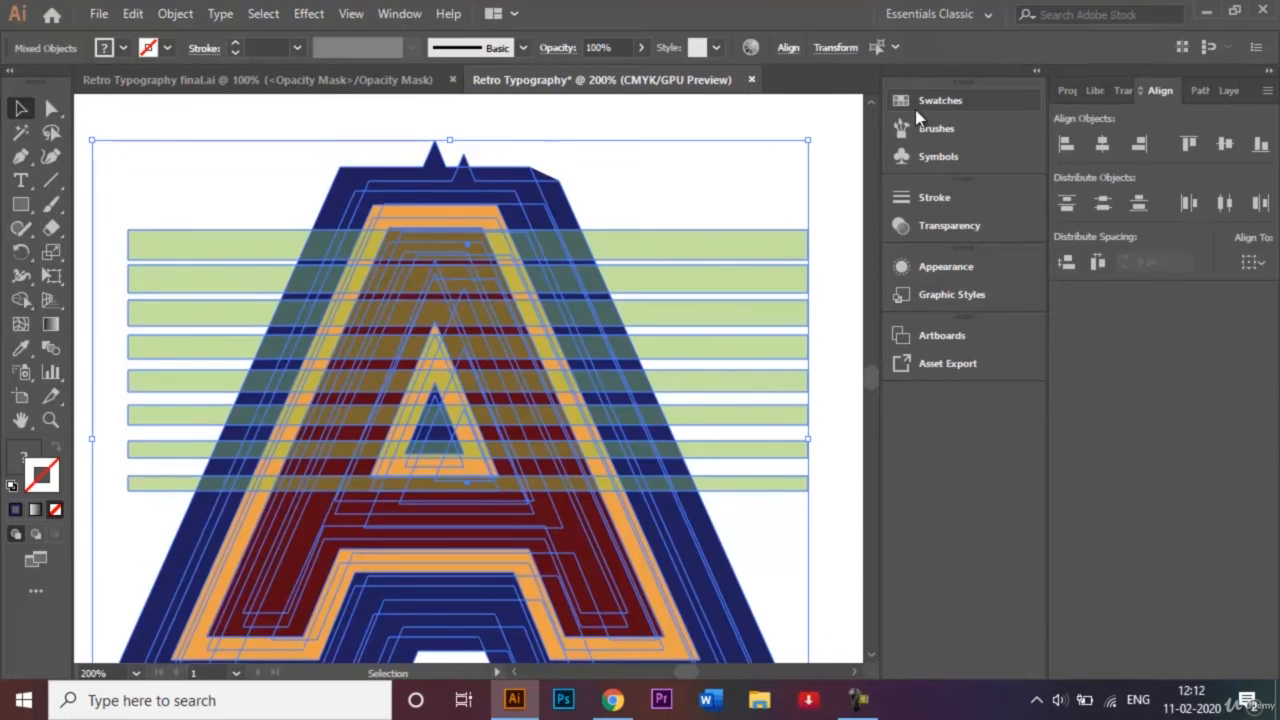
click(1195, 95)
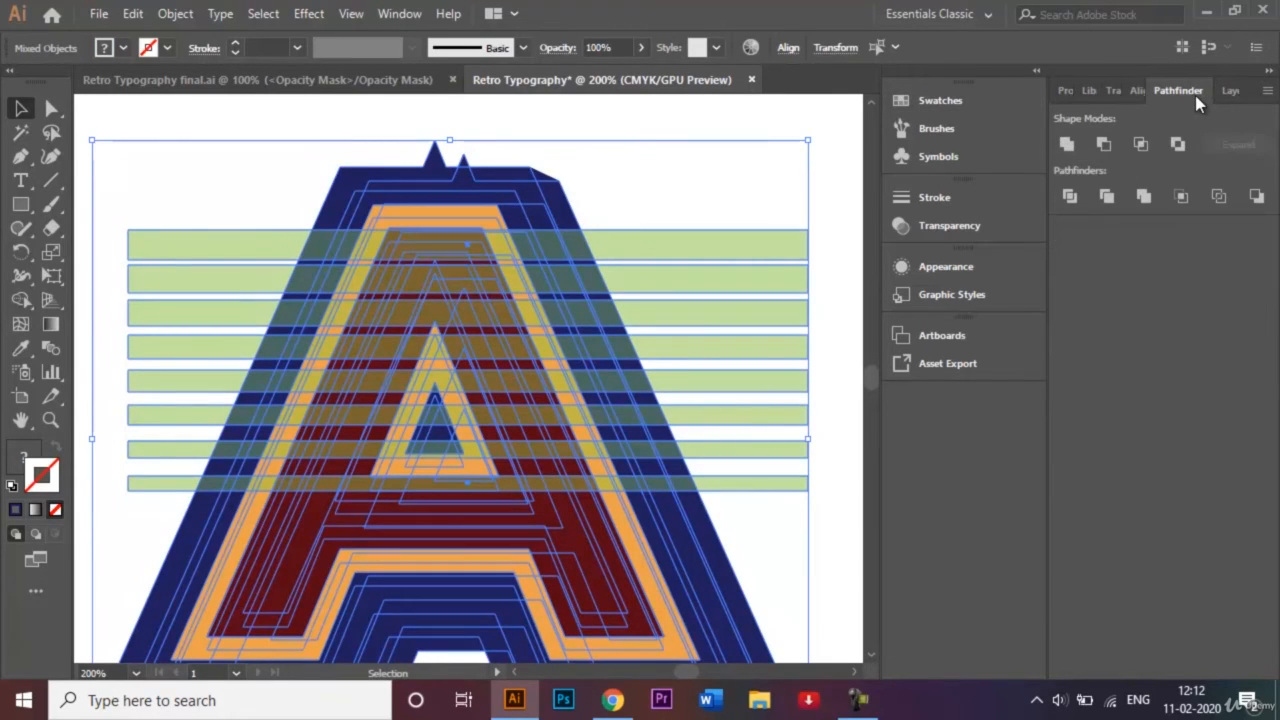
click(1104, 145)
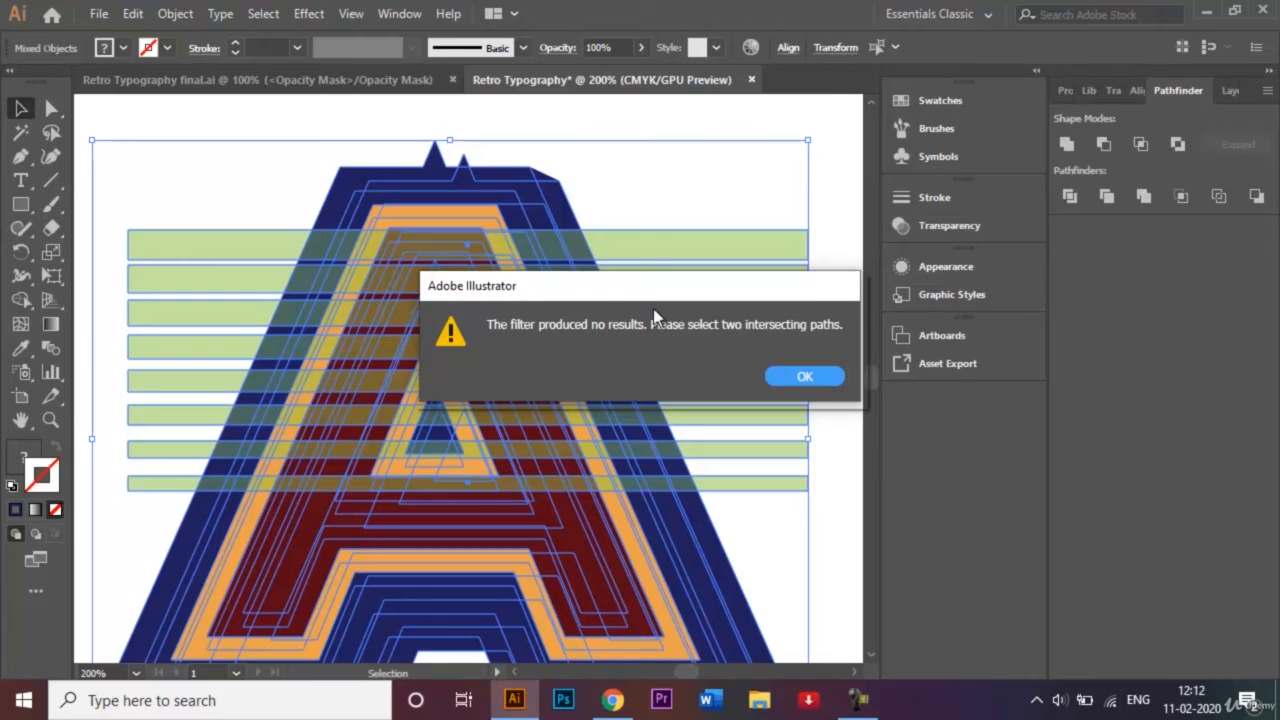
click(800, 376)
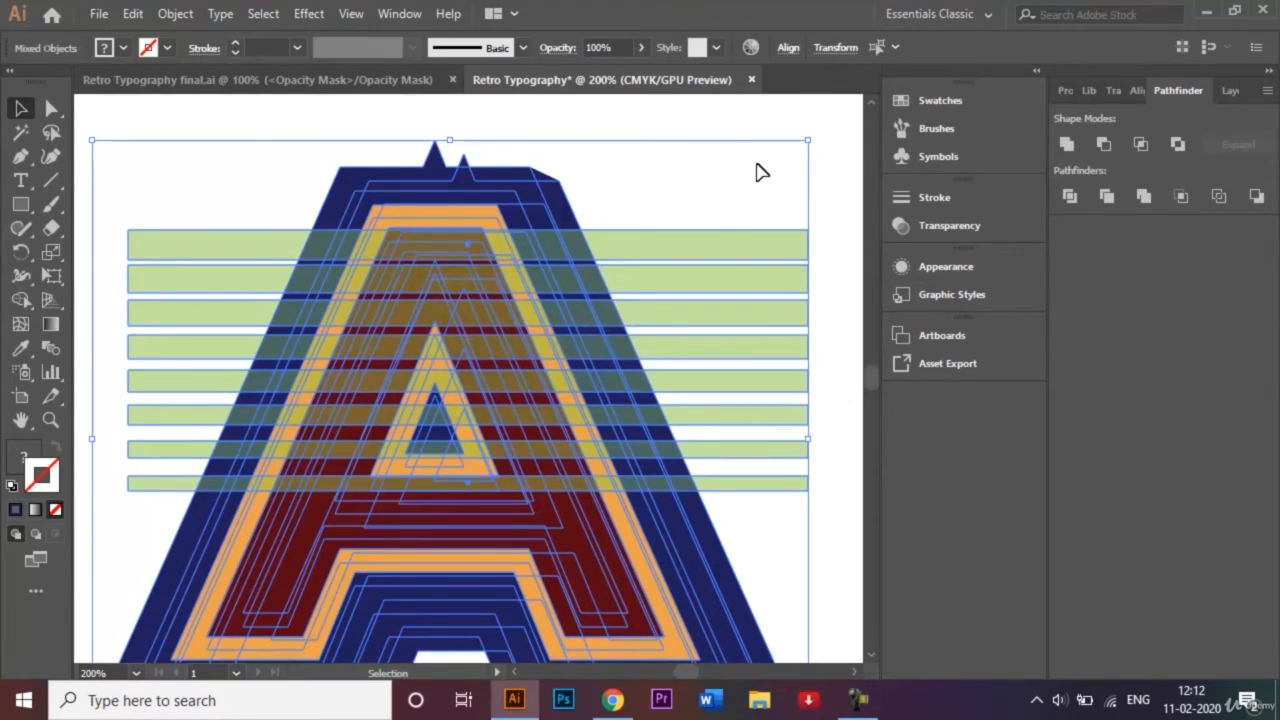
click(668, 105)
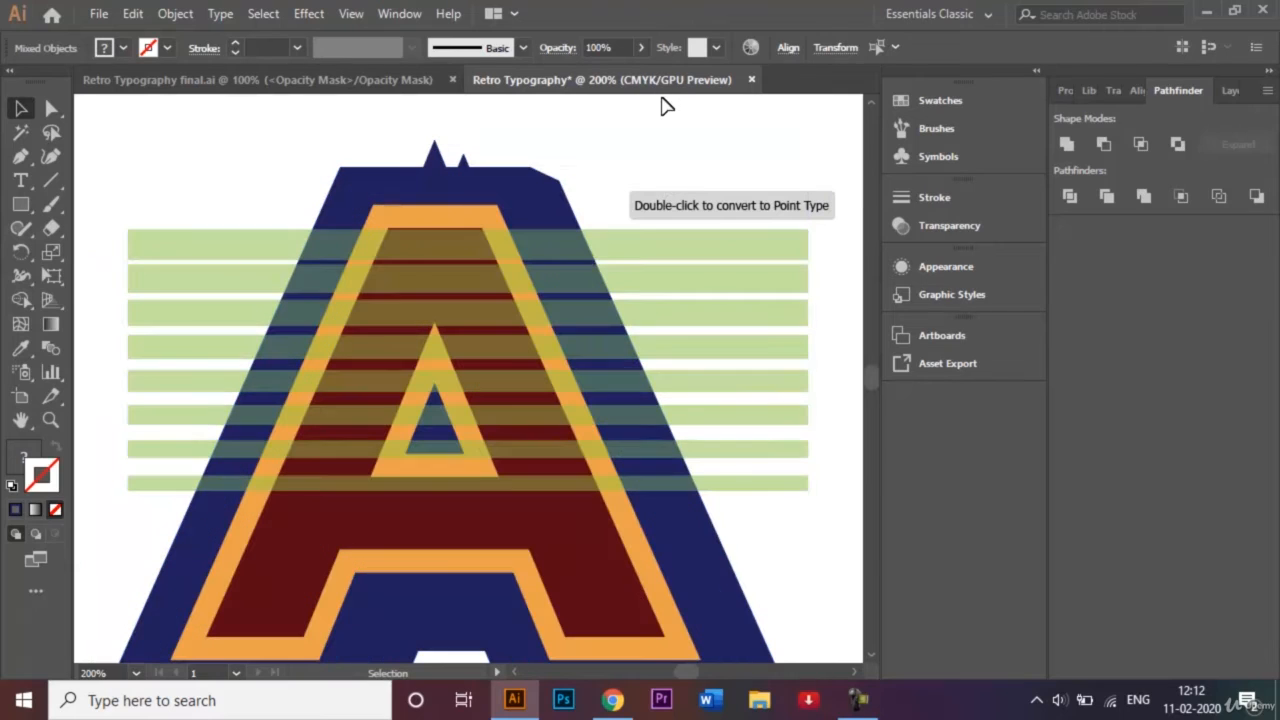
- Move the group of green bars clear above the A and back over its upper part
click(651, 260)
drag(651, 258, 677, 248)
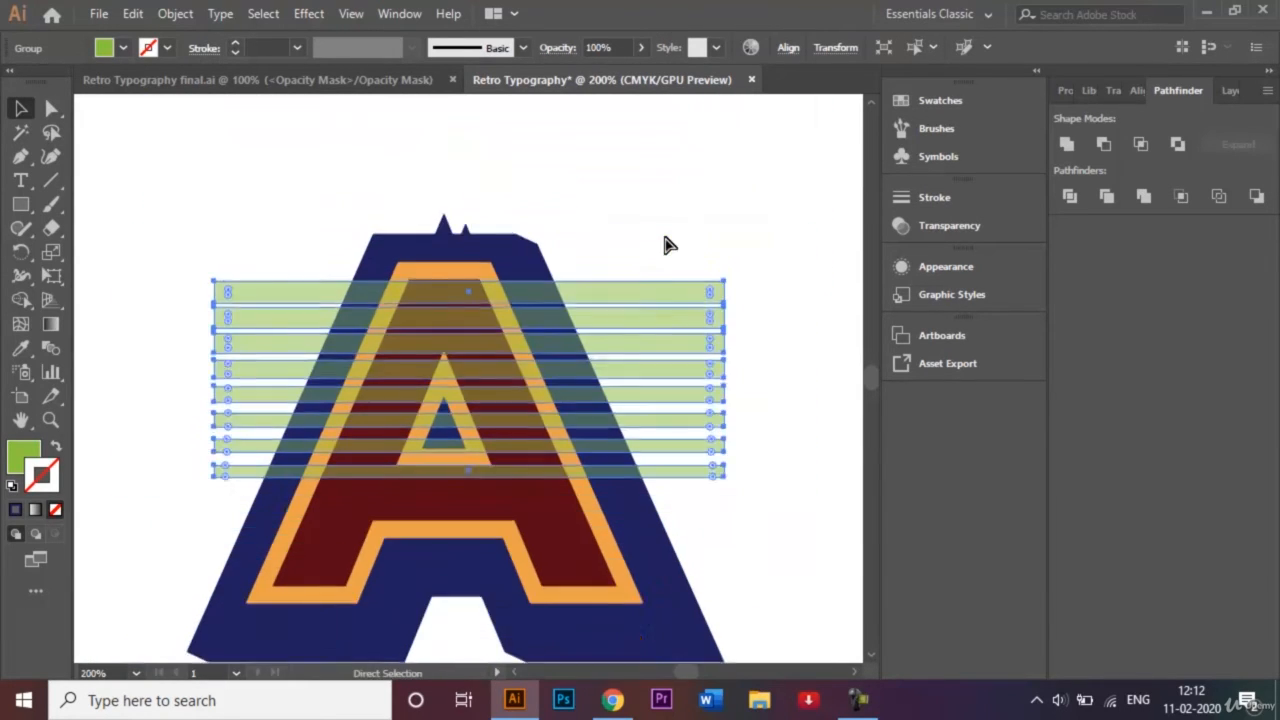
key(ctrl+1)
drag(608, 325, 591, 130)
click(325, 287)
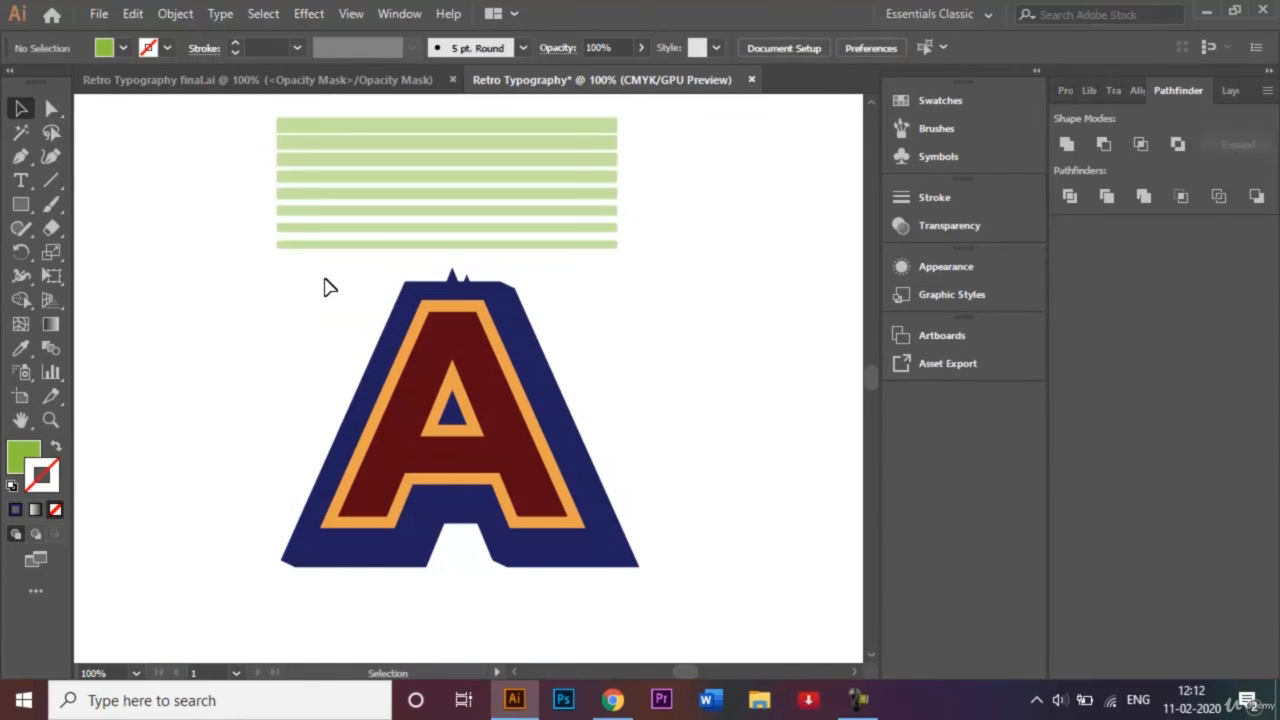
drag(324, 279, 229, 391)
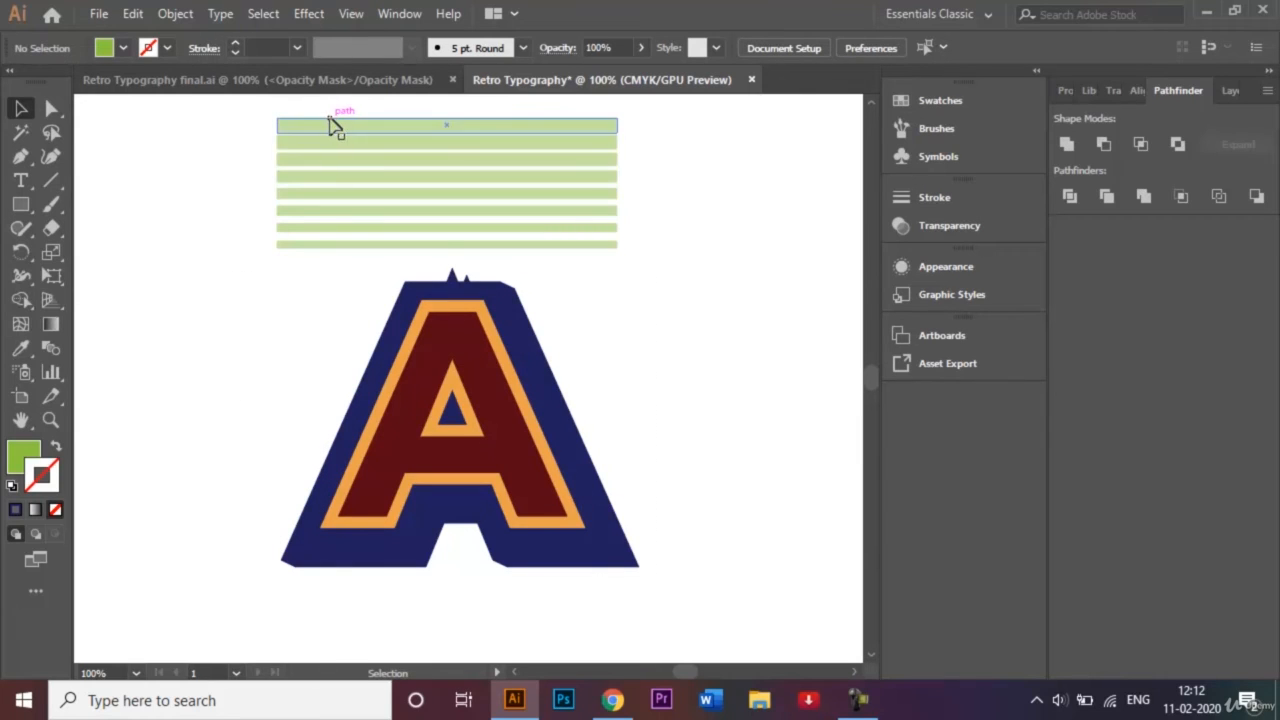
drag(335, 126, 357, 318)
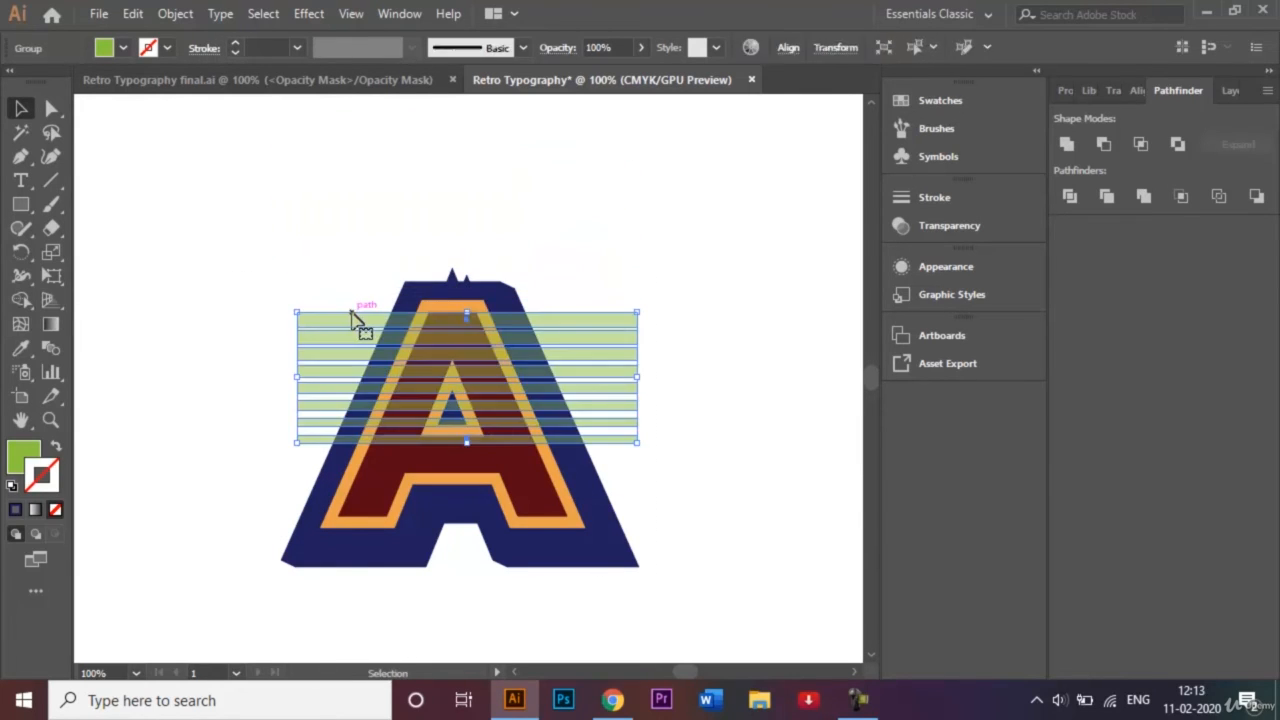
- Try to subtract the green bars from the A's dark red face and orange outline together with Minus Front
shift+click(531, 479)
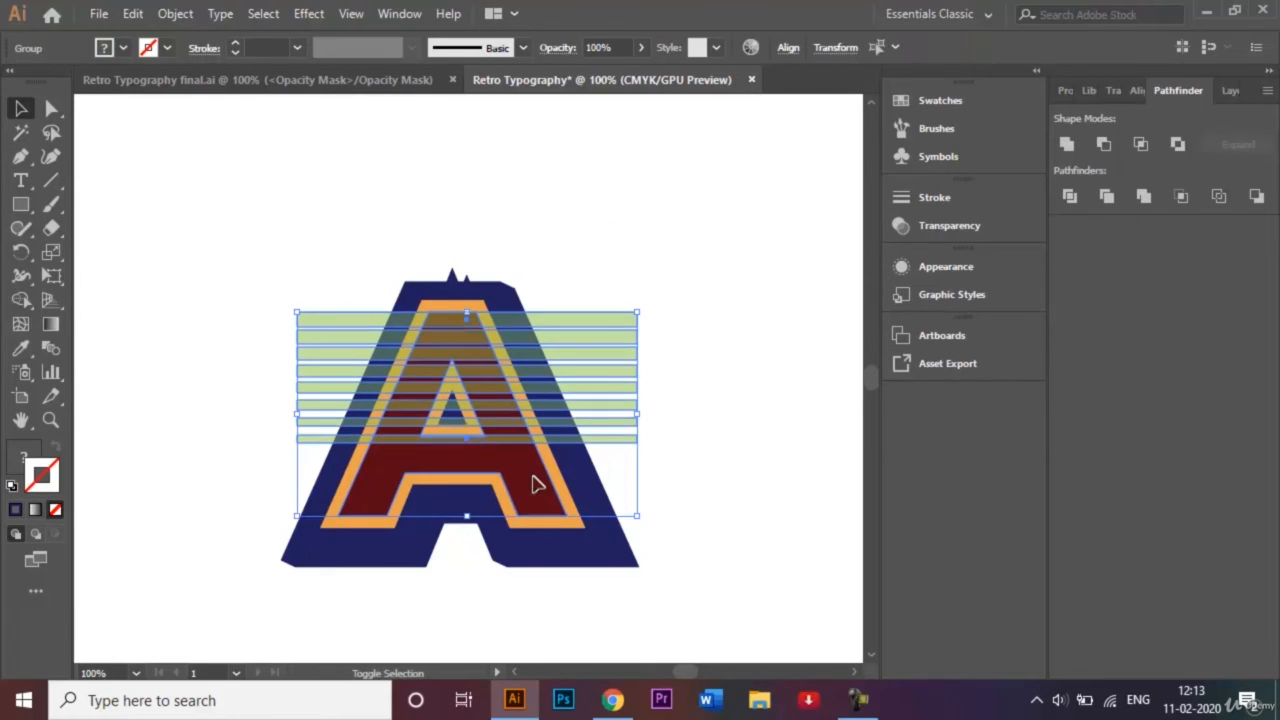
shift+click(570, 528)
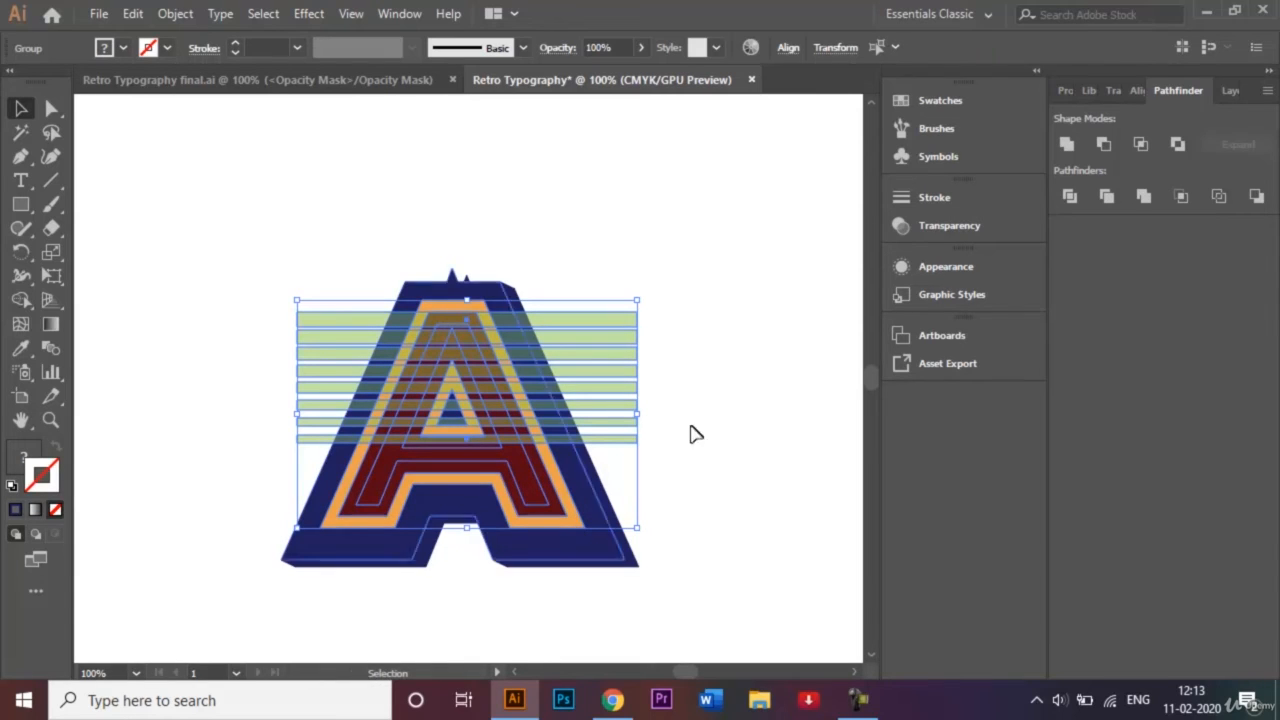
click(1104, 144)
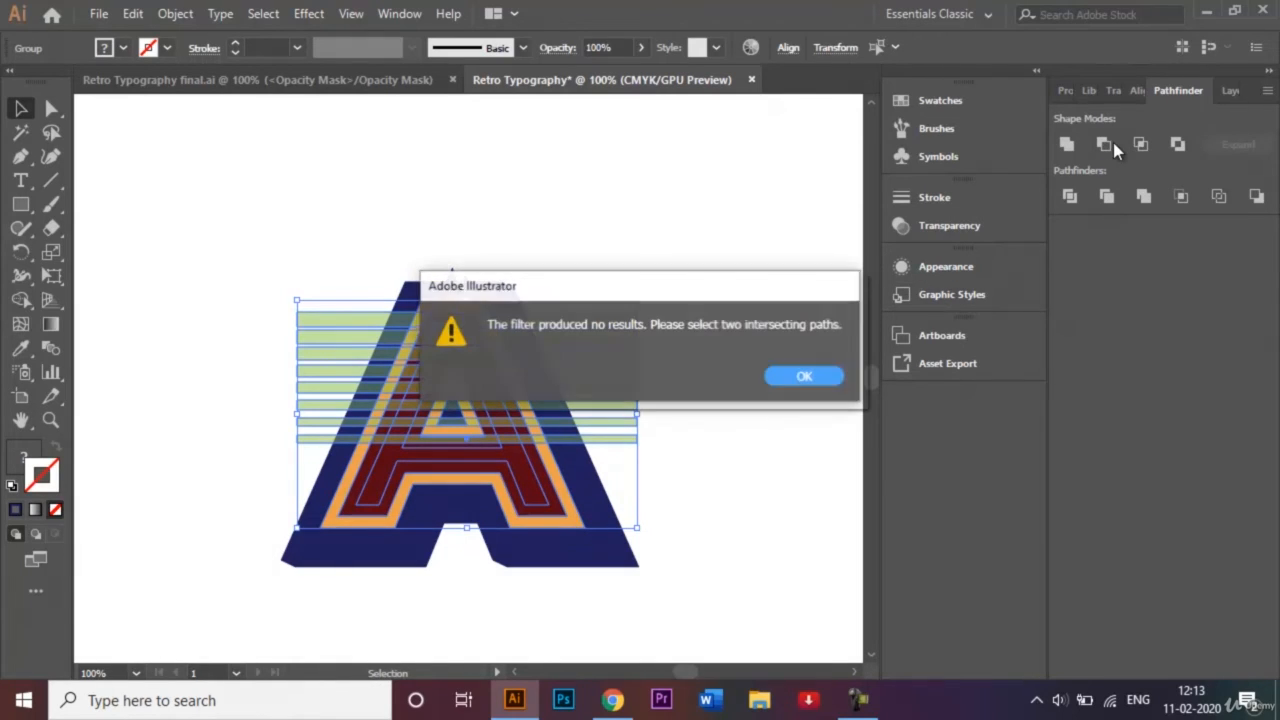
click(808, 374)
click(723, 340)
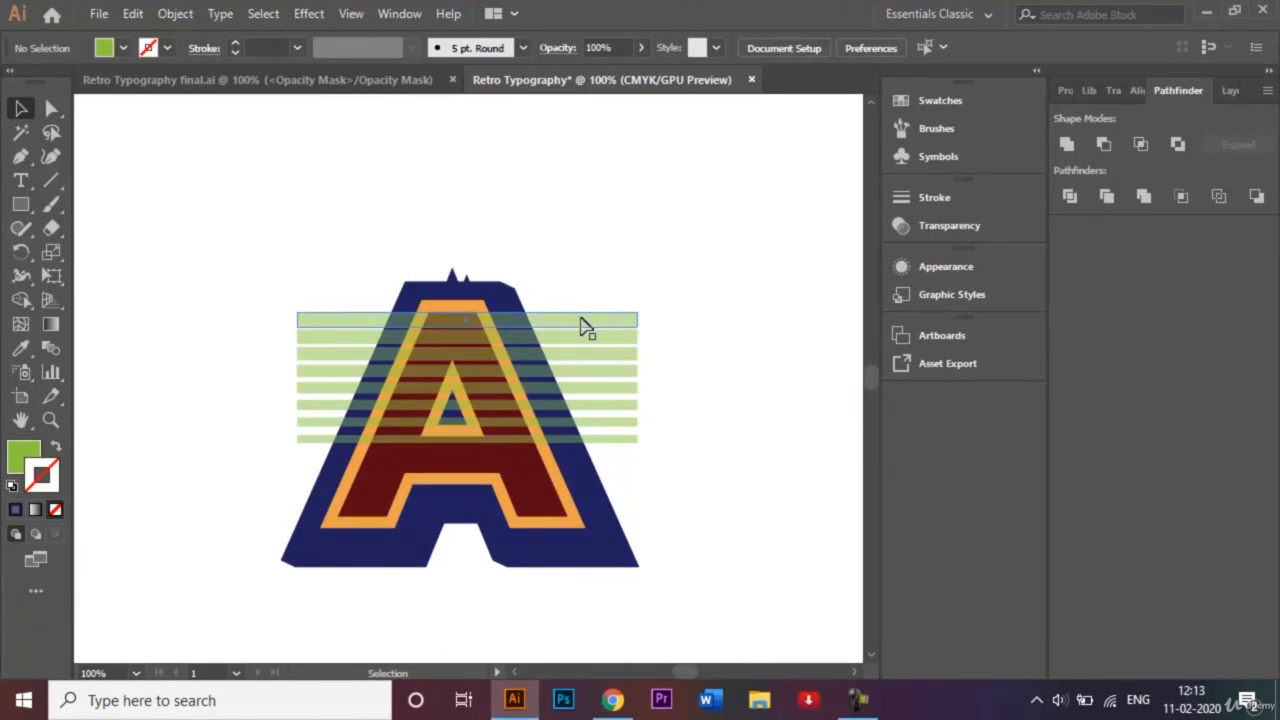
- Move the green bars clear above the A and group all parts of the letter together
drag(586, 327, 543, 110)
click(572, 152)
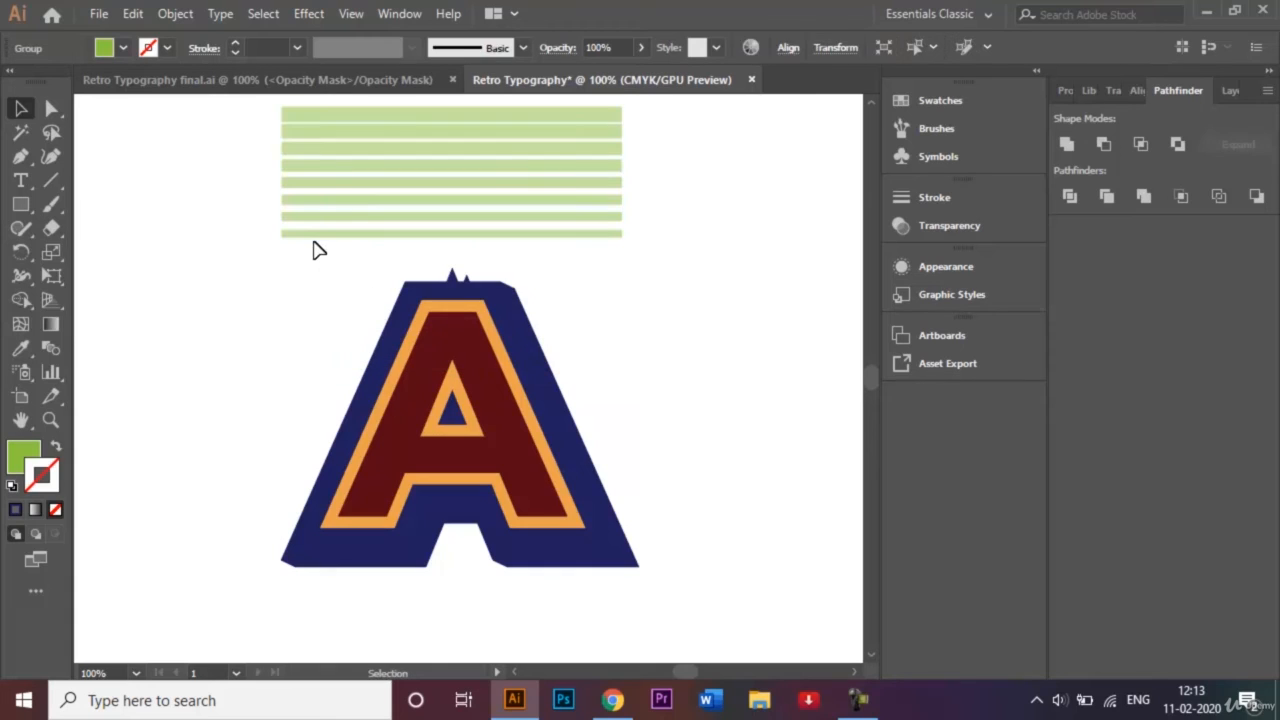
click(313, 250)
drag(308, 256, 617, 616)
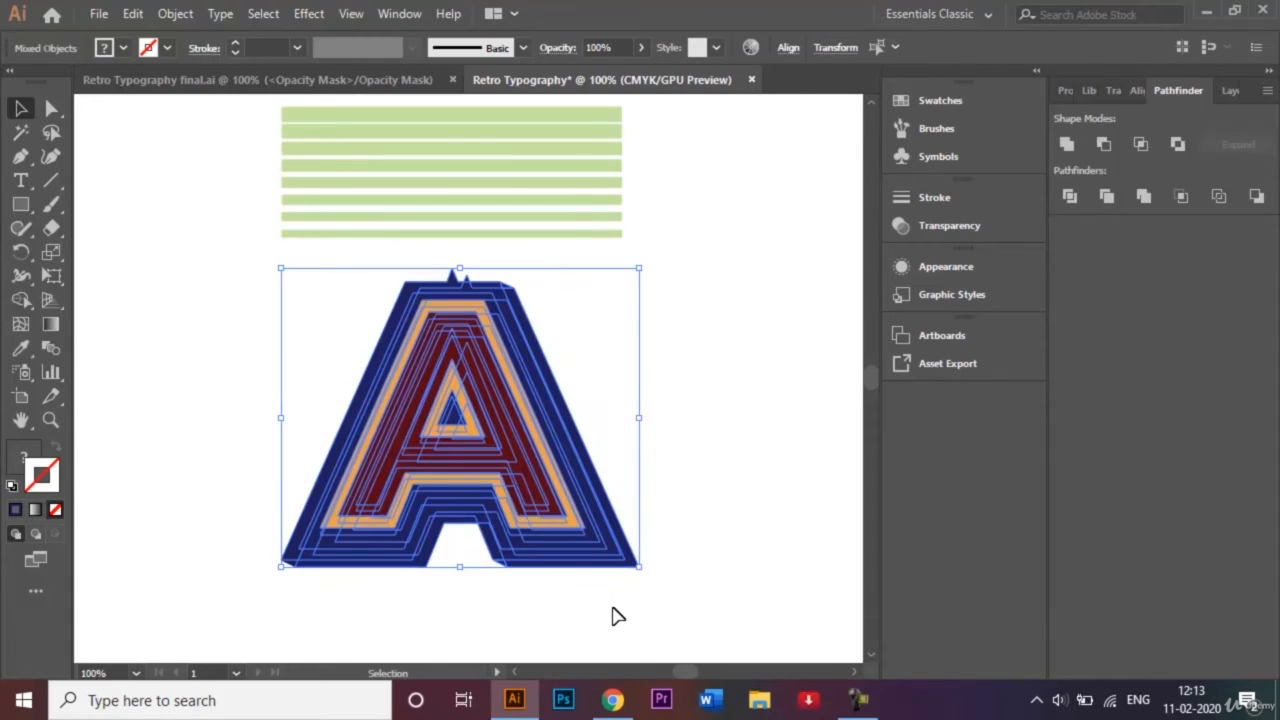
right_click(565, 550)
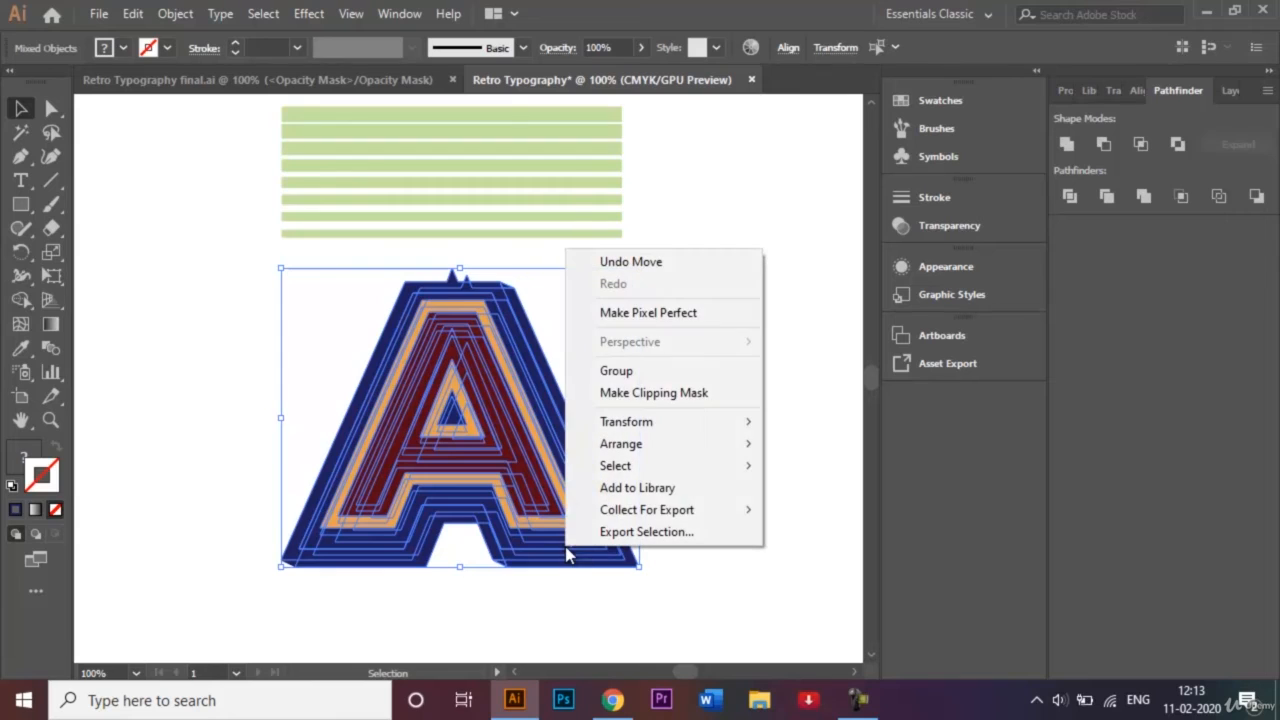
click(671, 376)
click(728, 357)
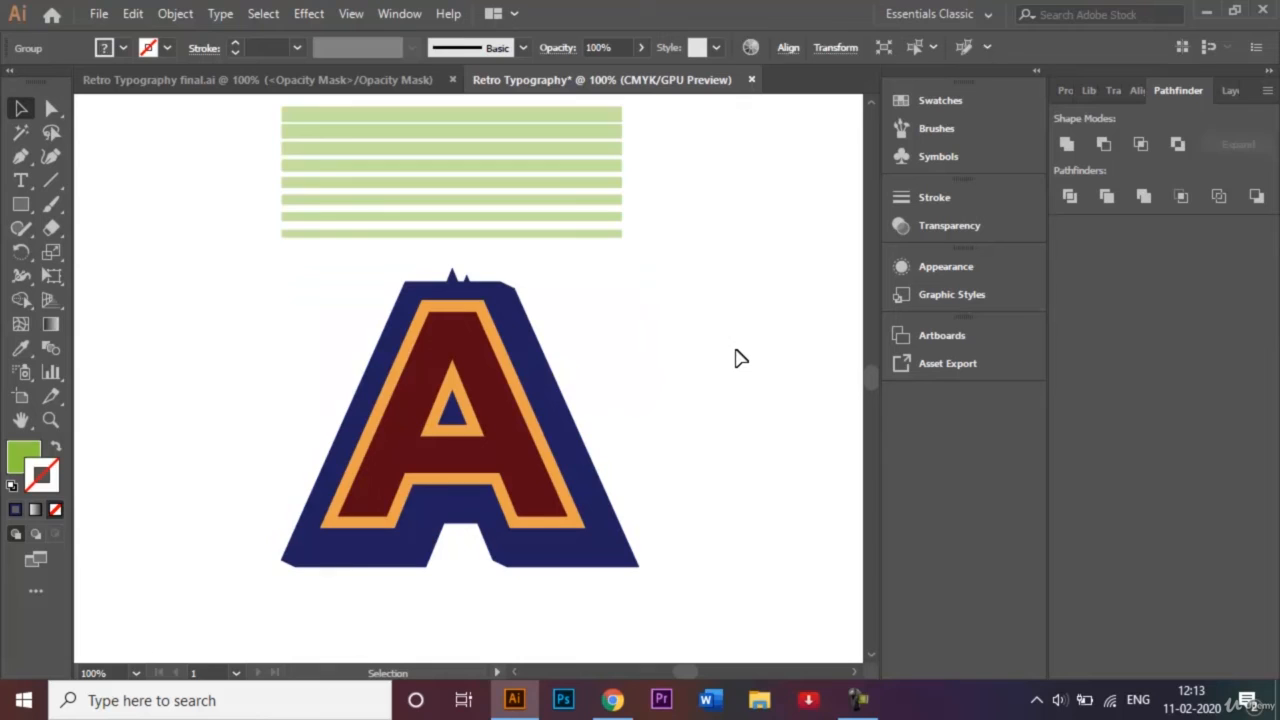
- Place the green bars back over the A and try to subtract them from the grouped letter with Minus Front
click(520, 147)
drag(500, 186, 506, 331)
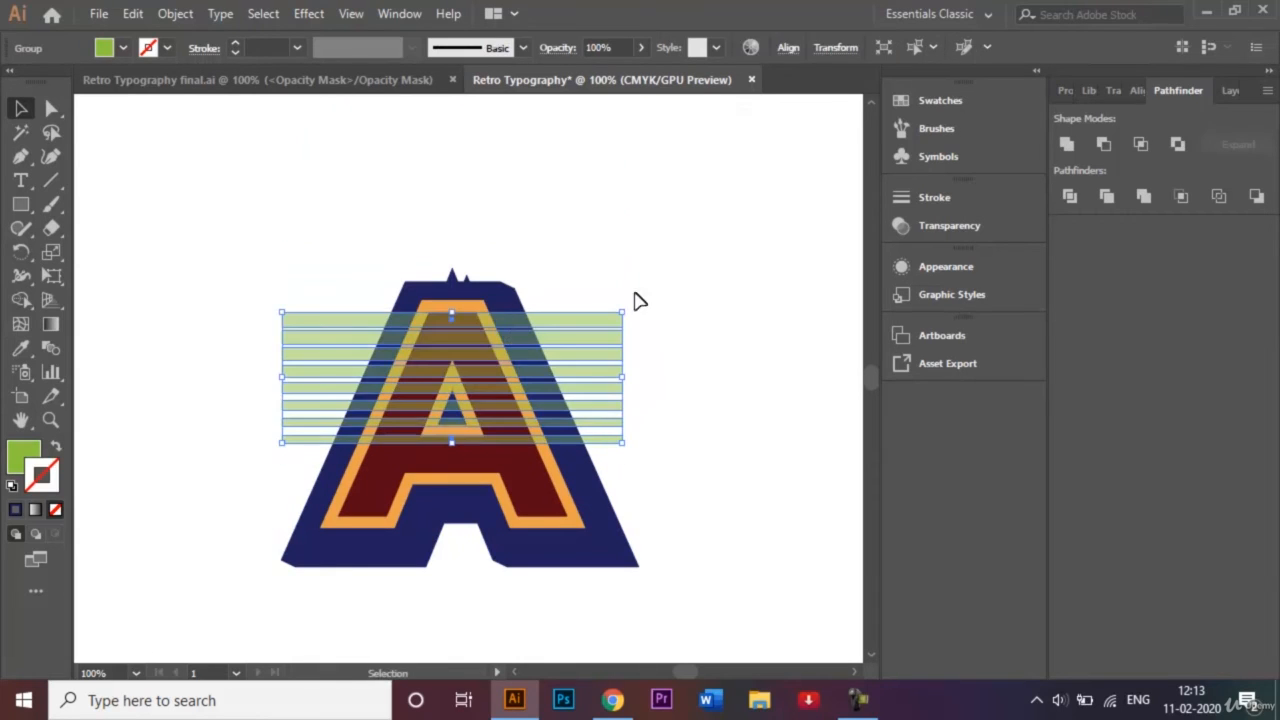
shift+click(508, 284)
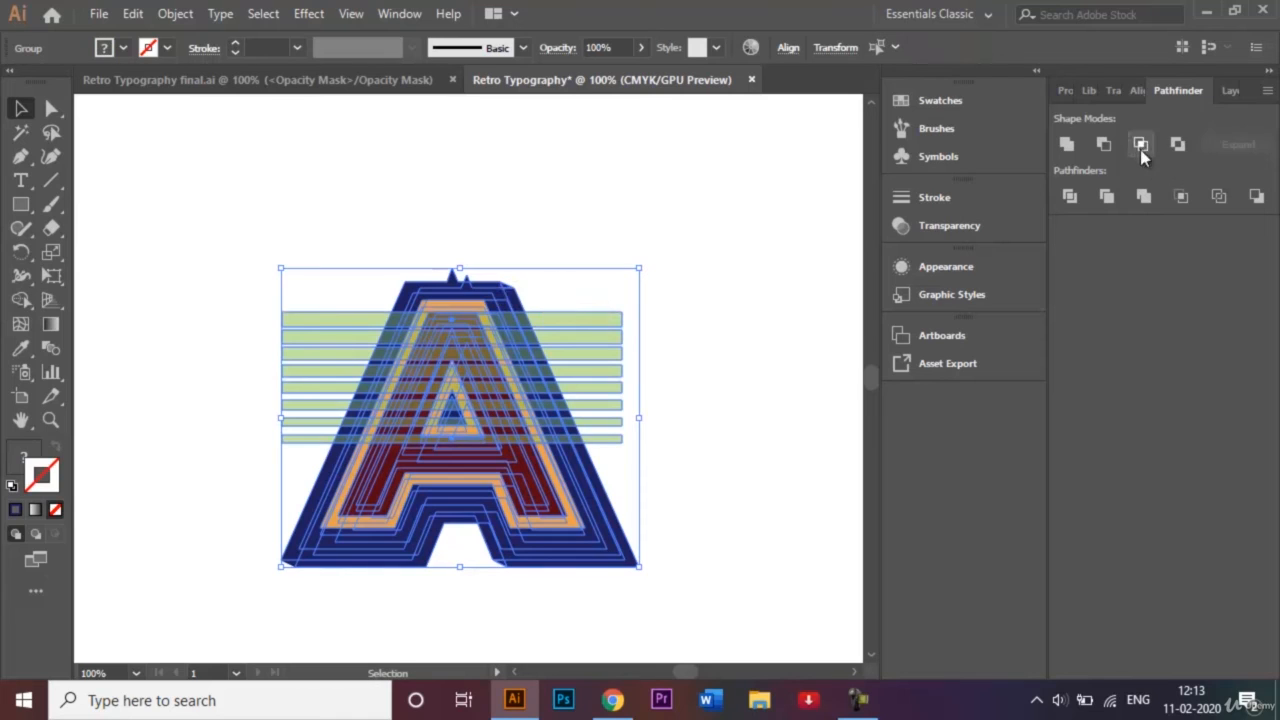
click(1104, 144)
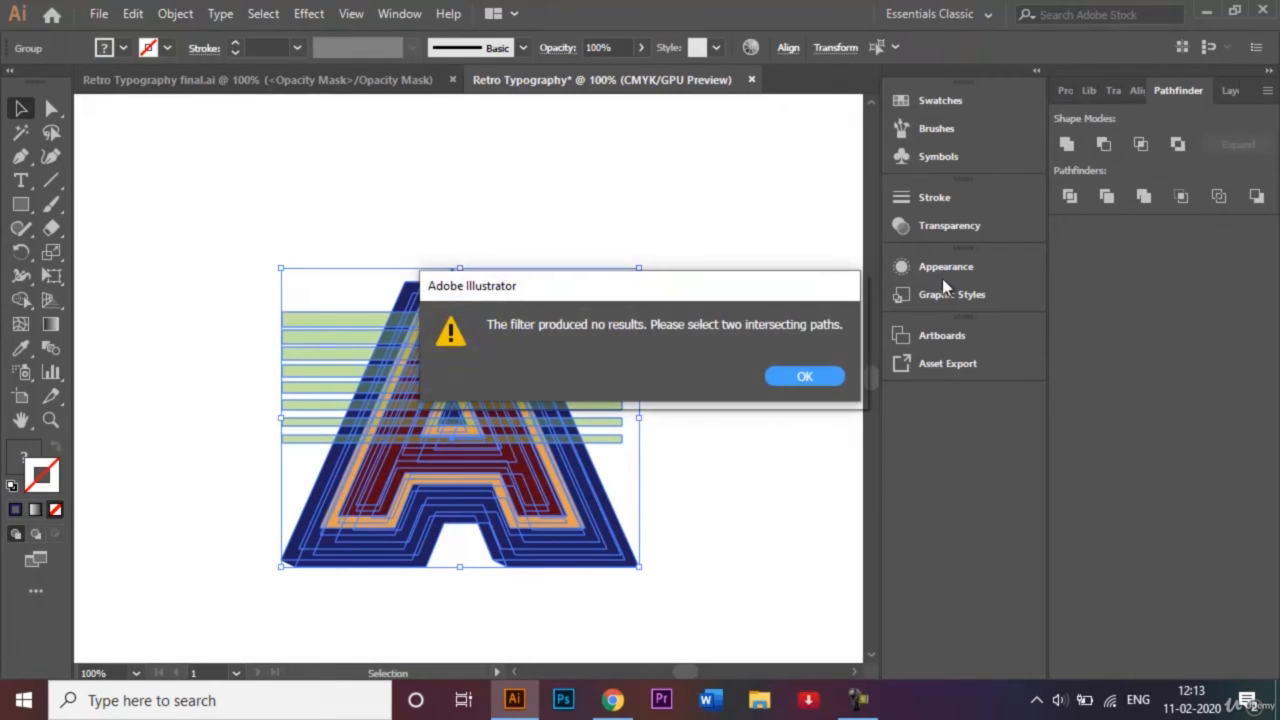
click(824, 378)
click(612, 700)
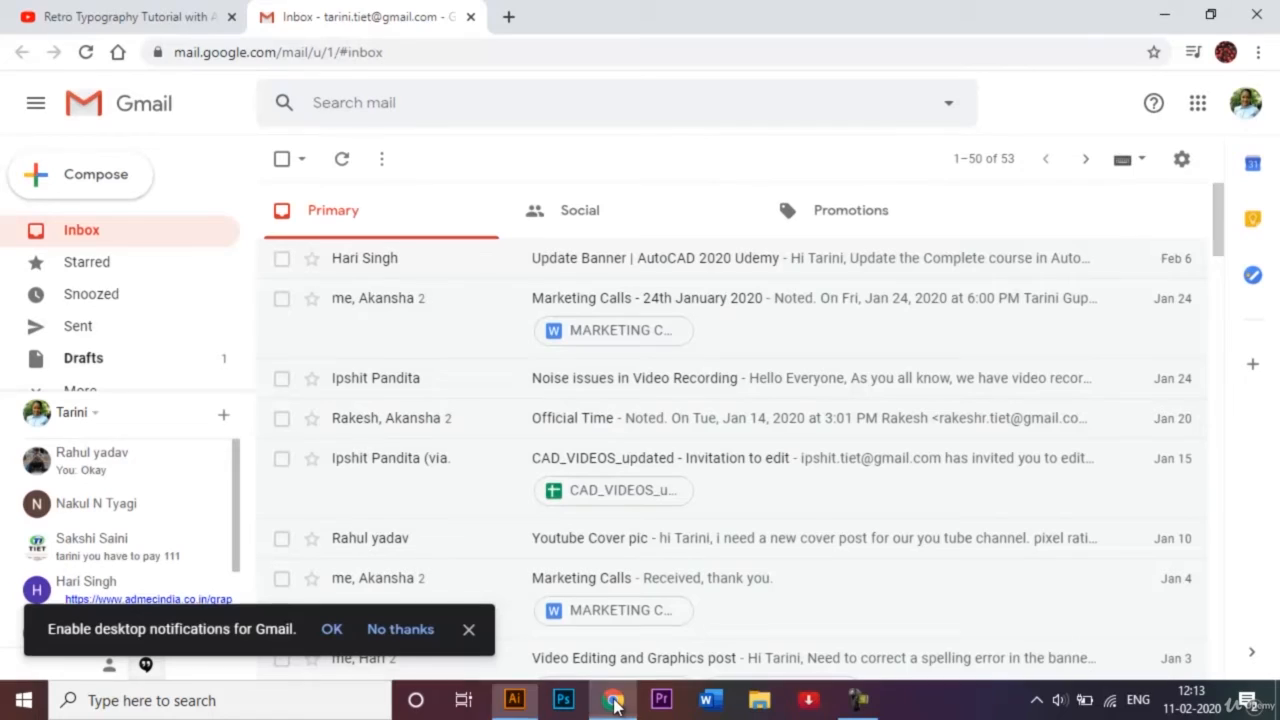
click(858, 700)
click(1178, 608)
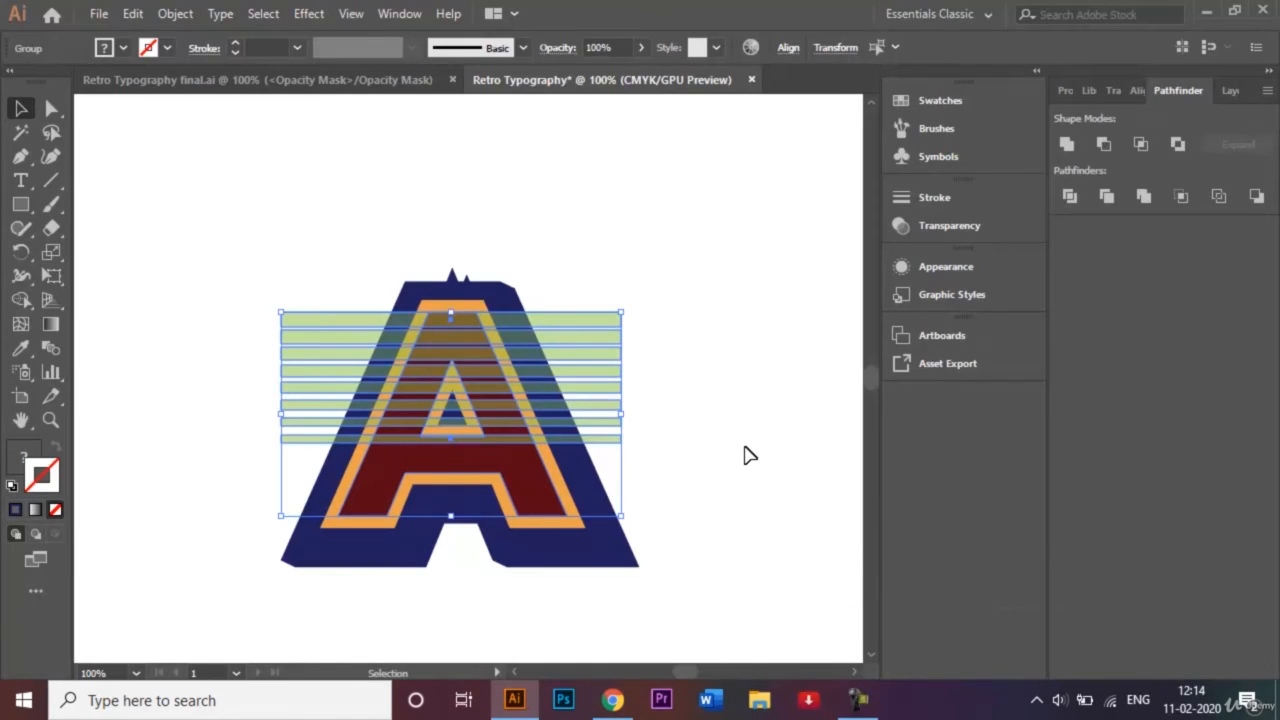
- Subtract the green bars from only the A's dark red face with Minus Front, and deselect the result
click(744, 448)
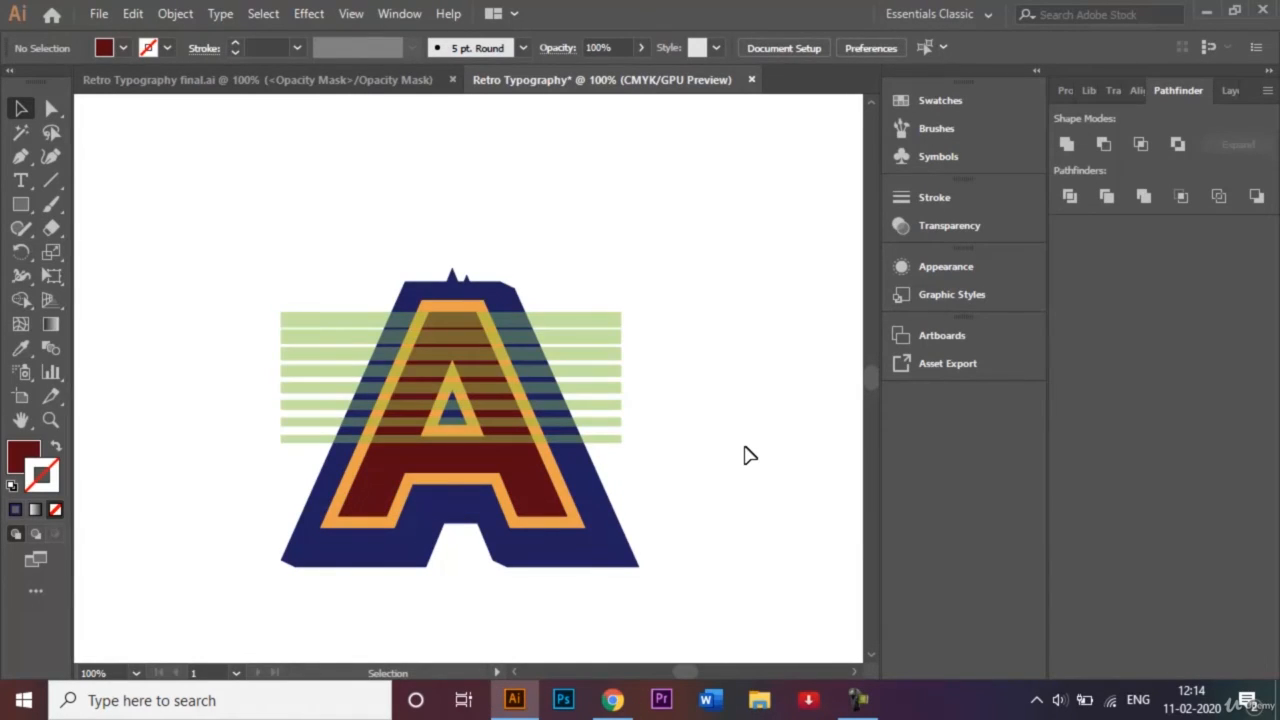
click(588, 321)
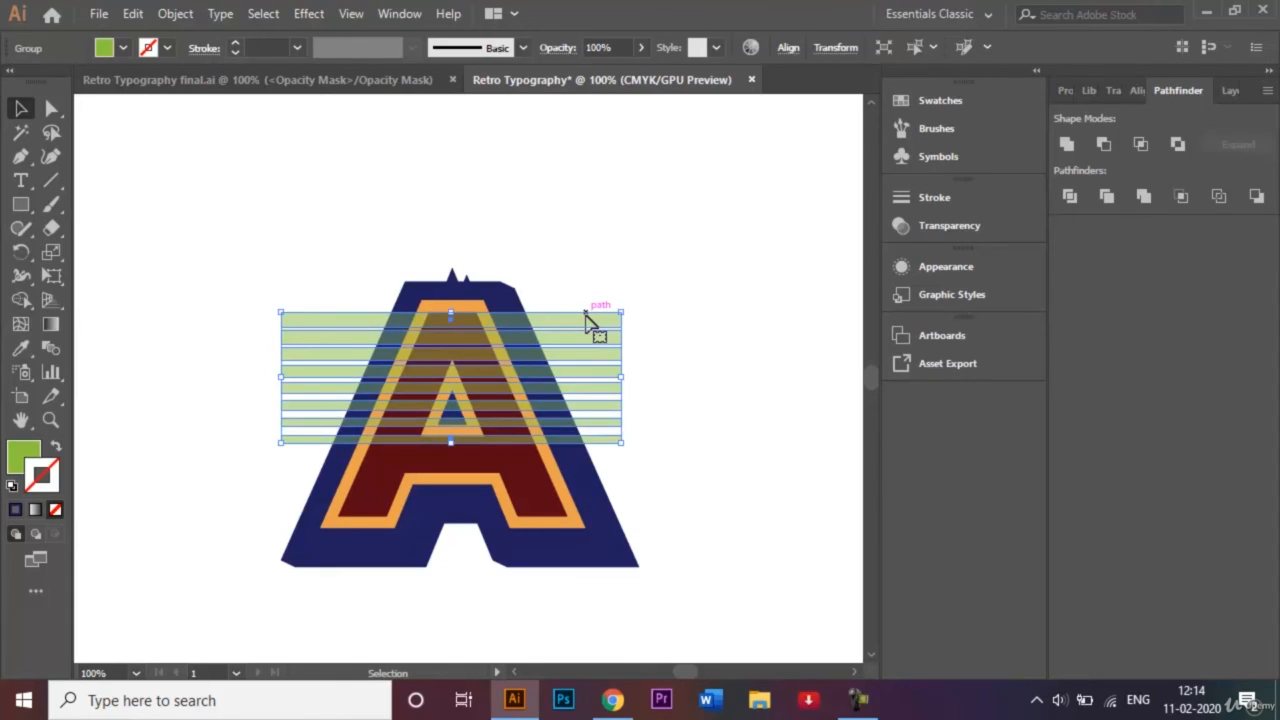
shift+click(532, 466)
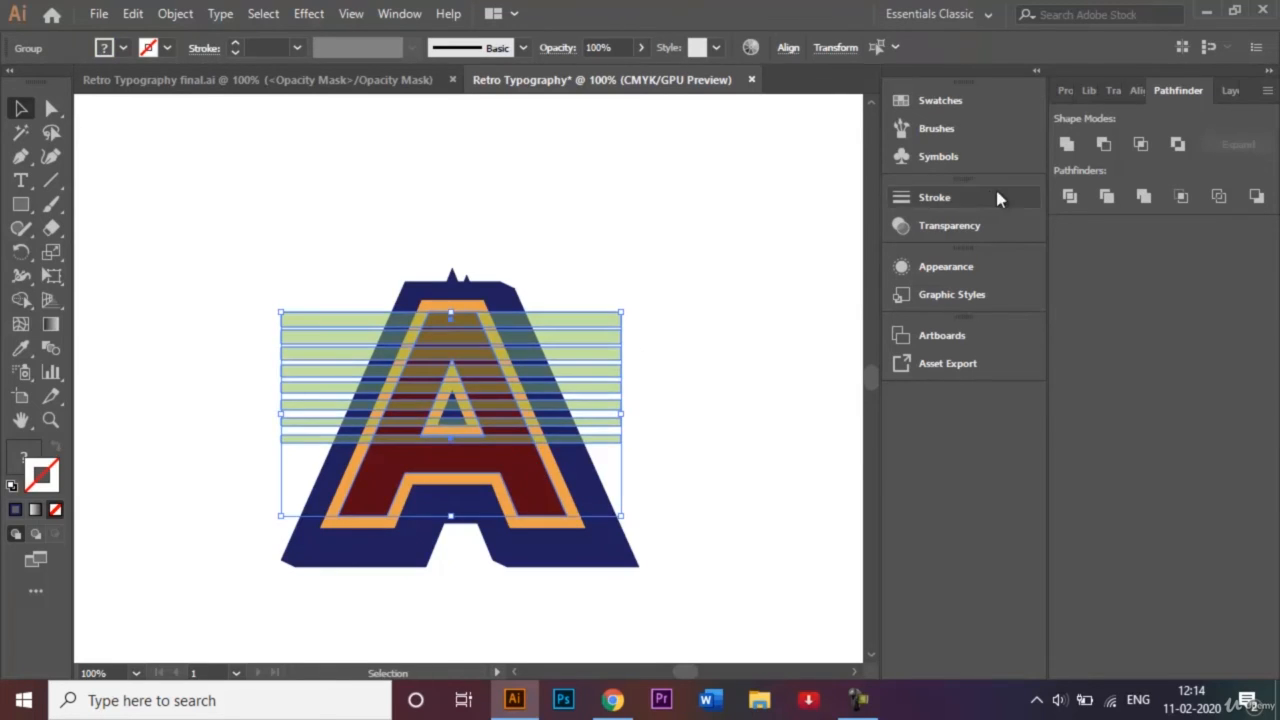
click(1104, 145)
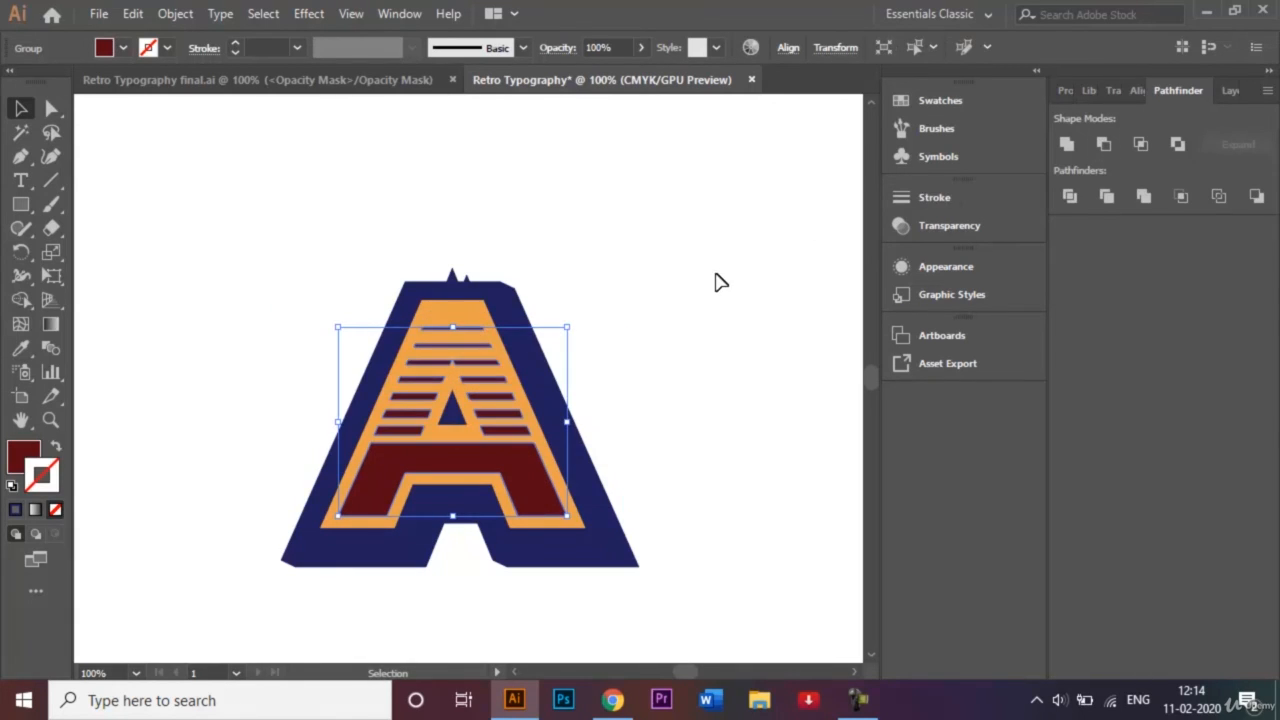
click(680, 280)
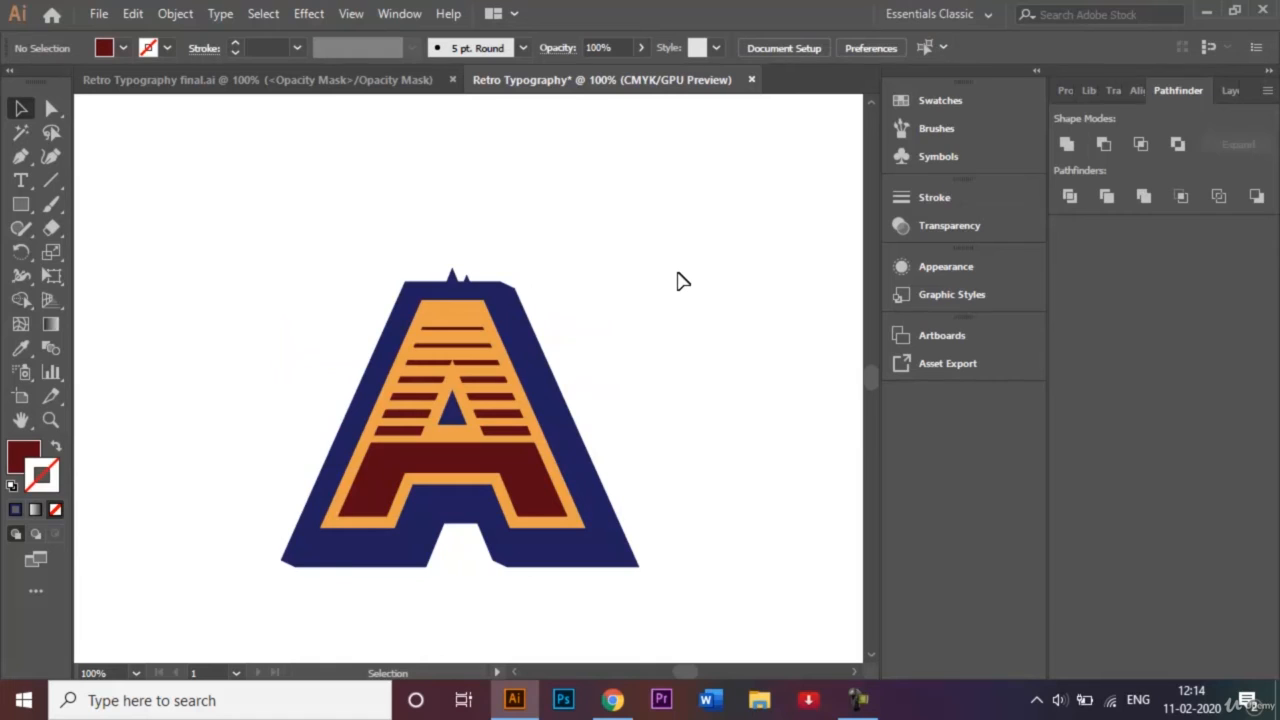
- Compare the striped A with Retro Typography final.ai, and open Texture13.png from the Graphics folder
click(328, 82)
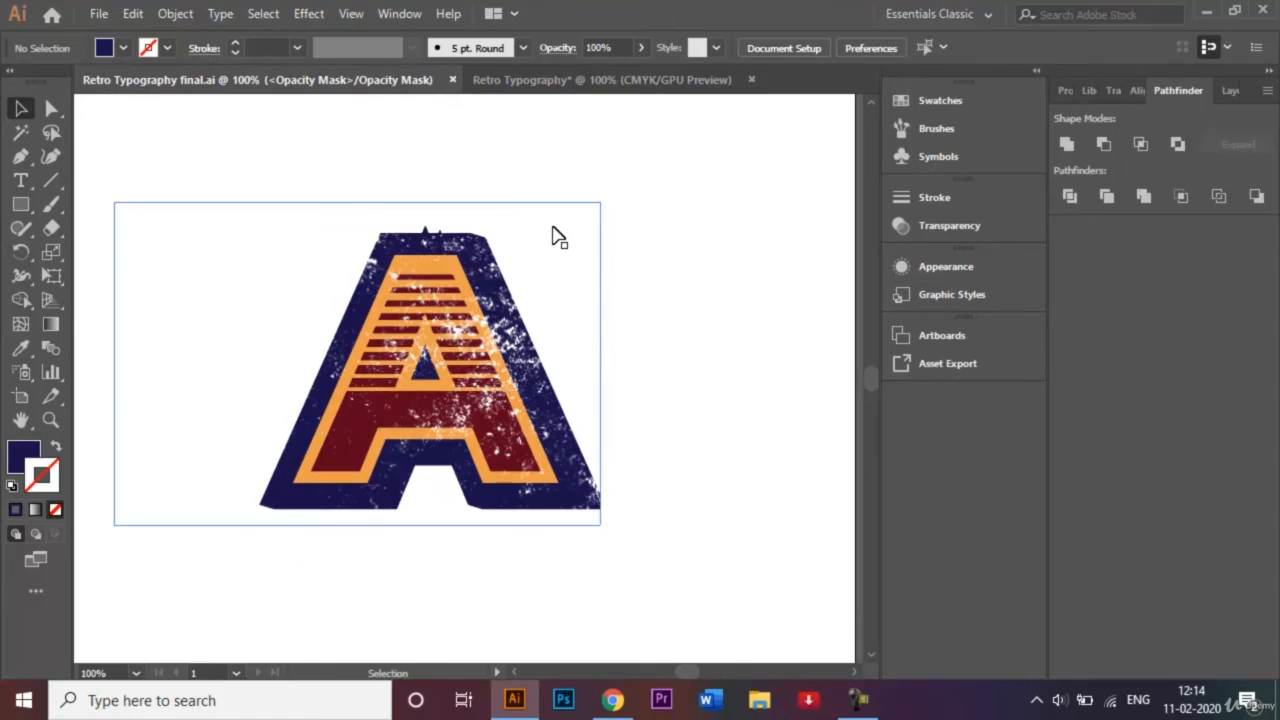
click(644, 84)
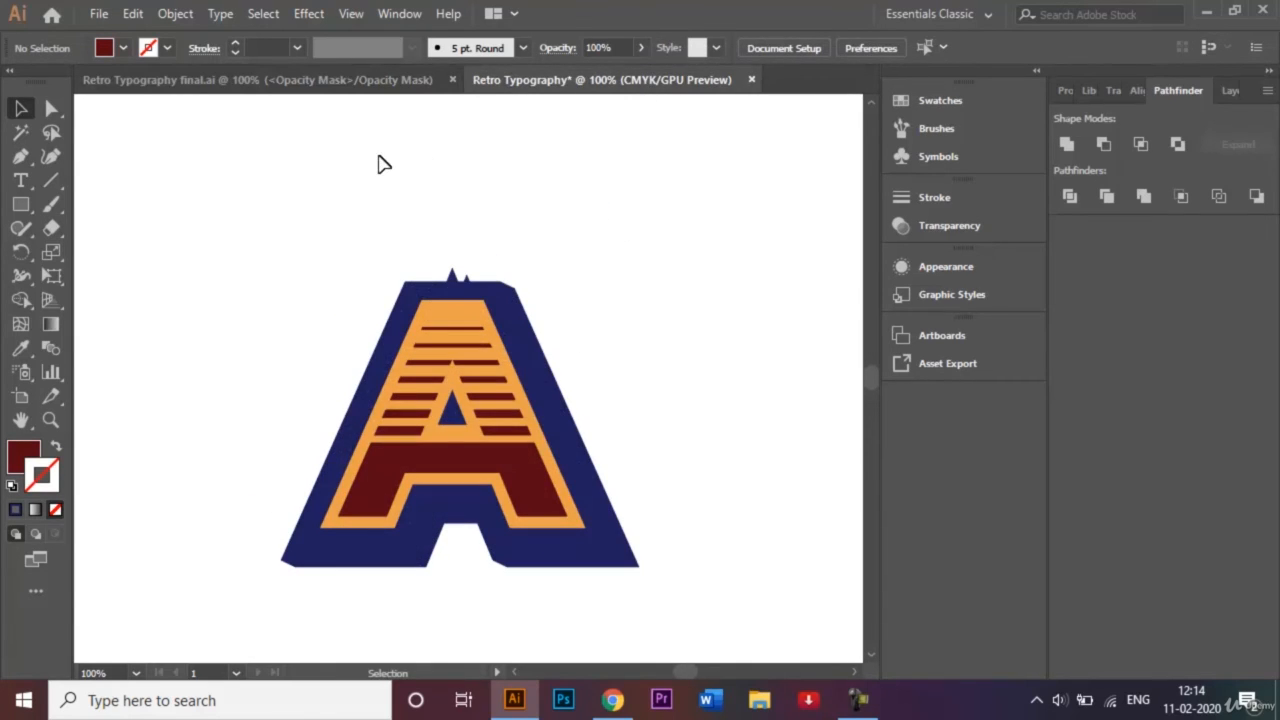
key(ctrl+o)
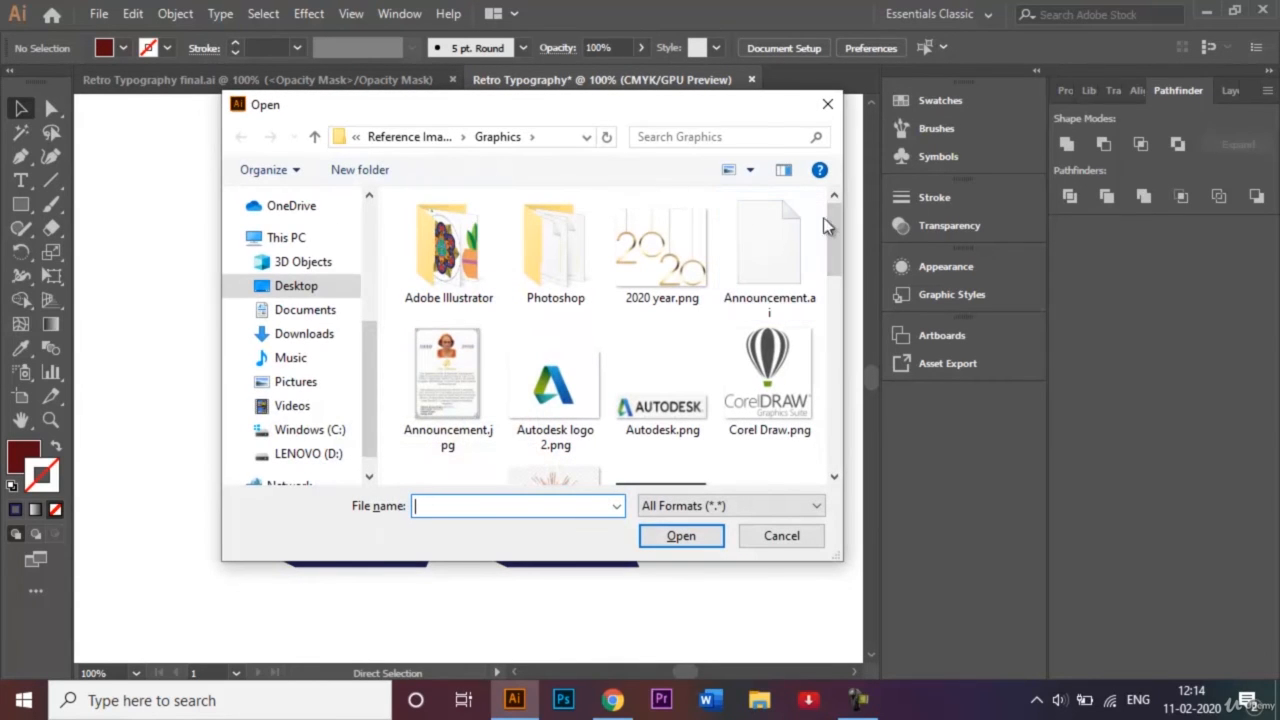
drag(835, 225, 836, 420)
click(661, 410)
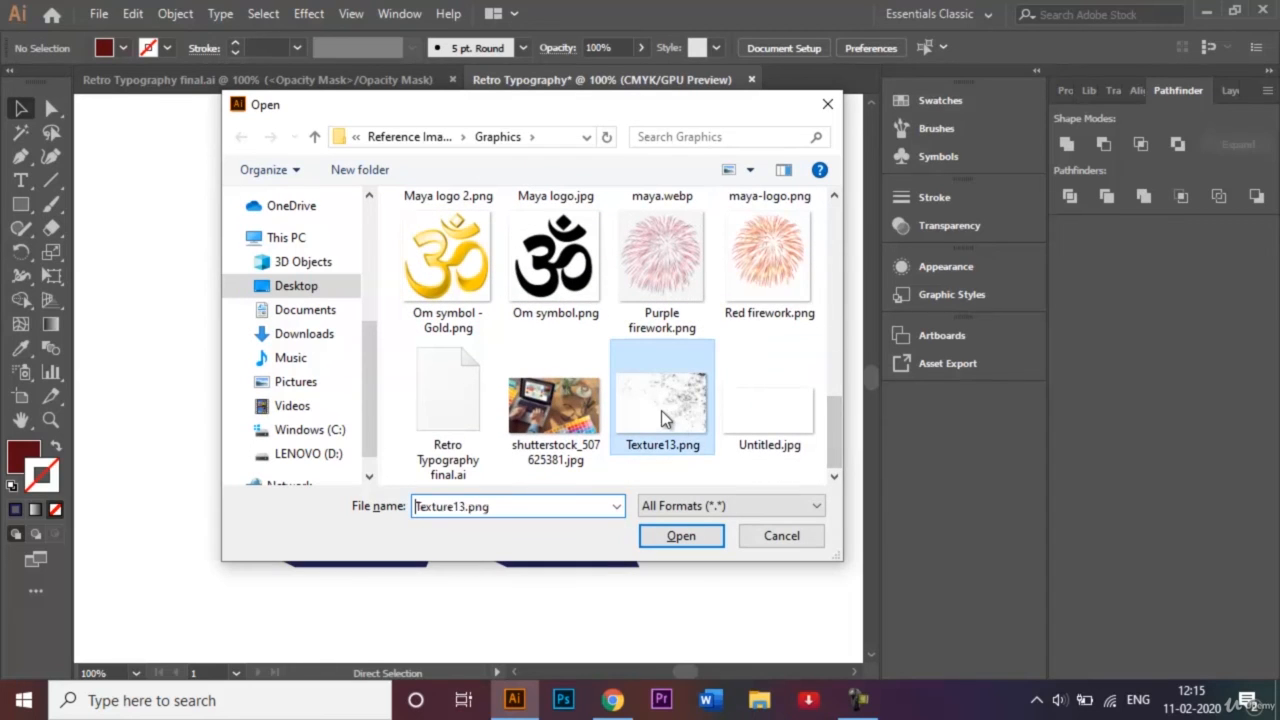
click(702, 532)
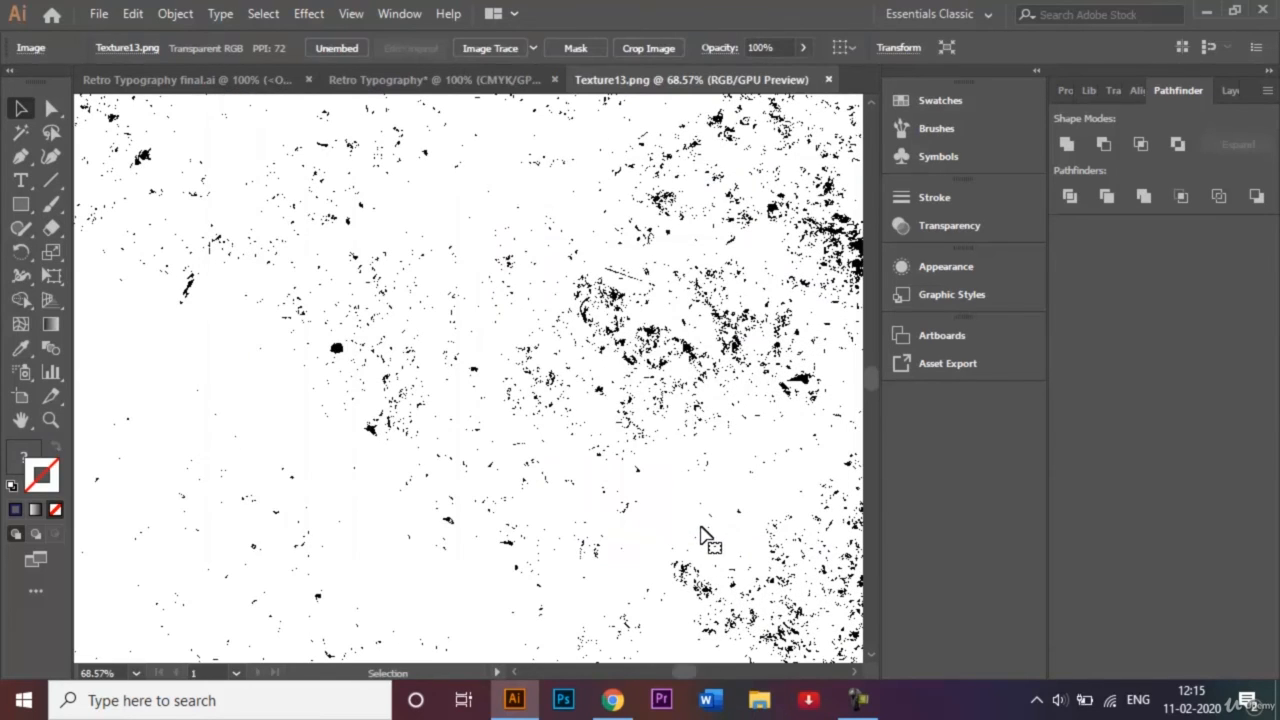
- Bring the whole texture image from Texture13.png into the Retro Typography document, over its artboard
key(ctrl+minus)
key(ctrl+minus)
key(ctrl+minus)
key(ctrl+minus)
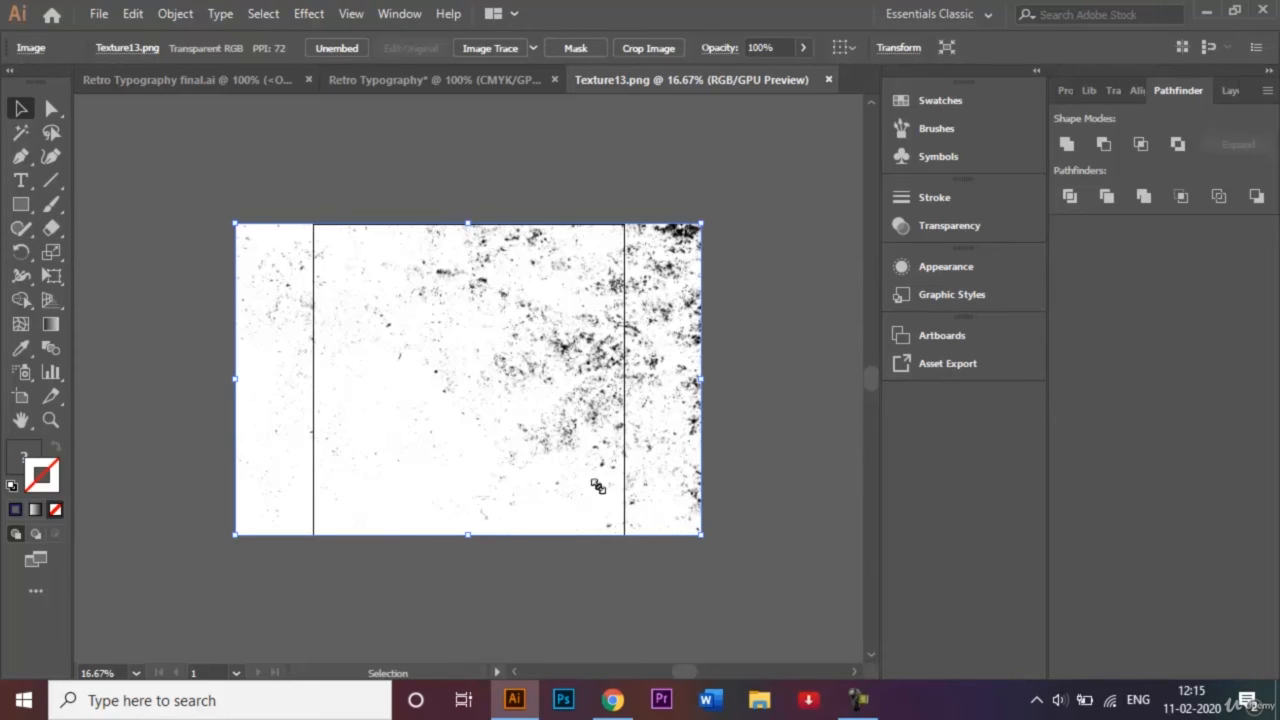
drag(508, 457, 480, 373)
key(ctrl+0)
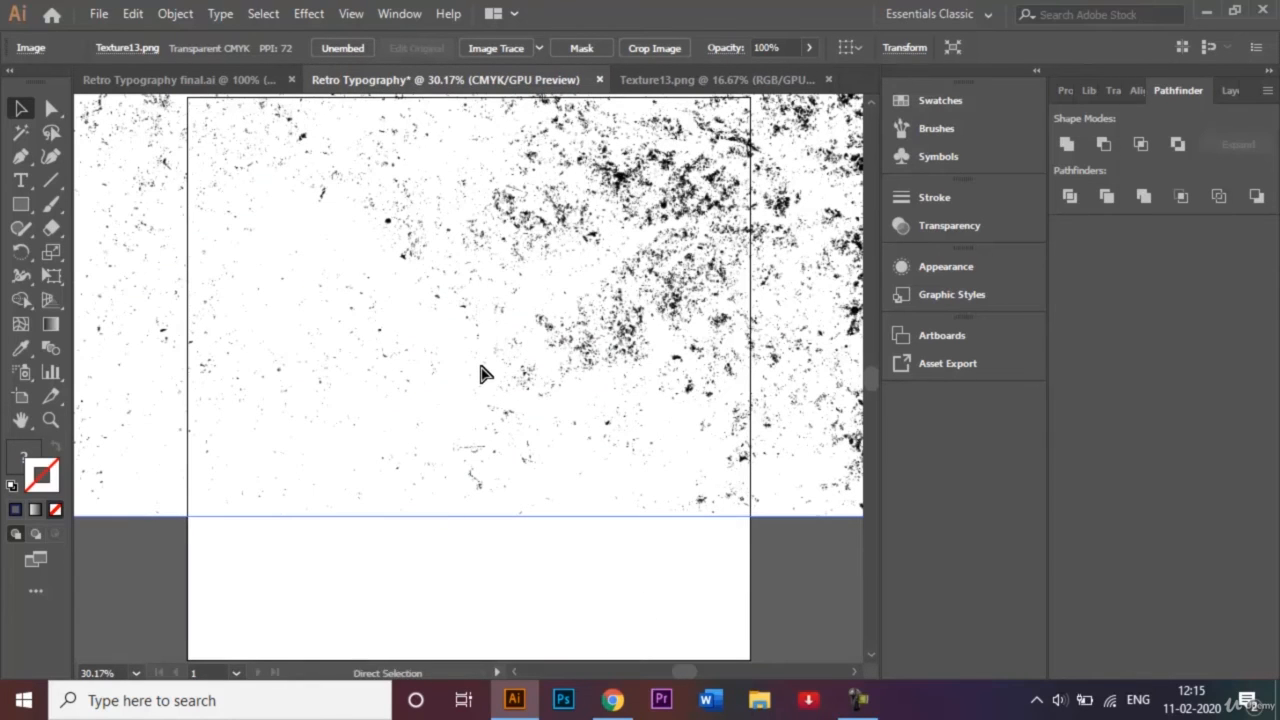
key(ctrl+minus)
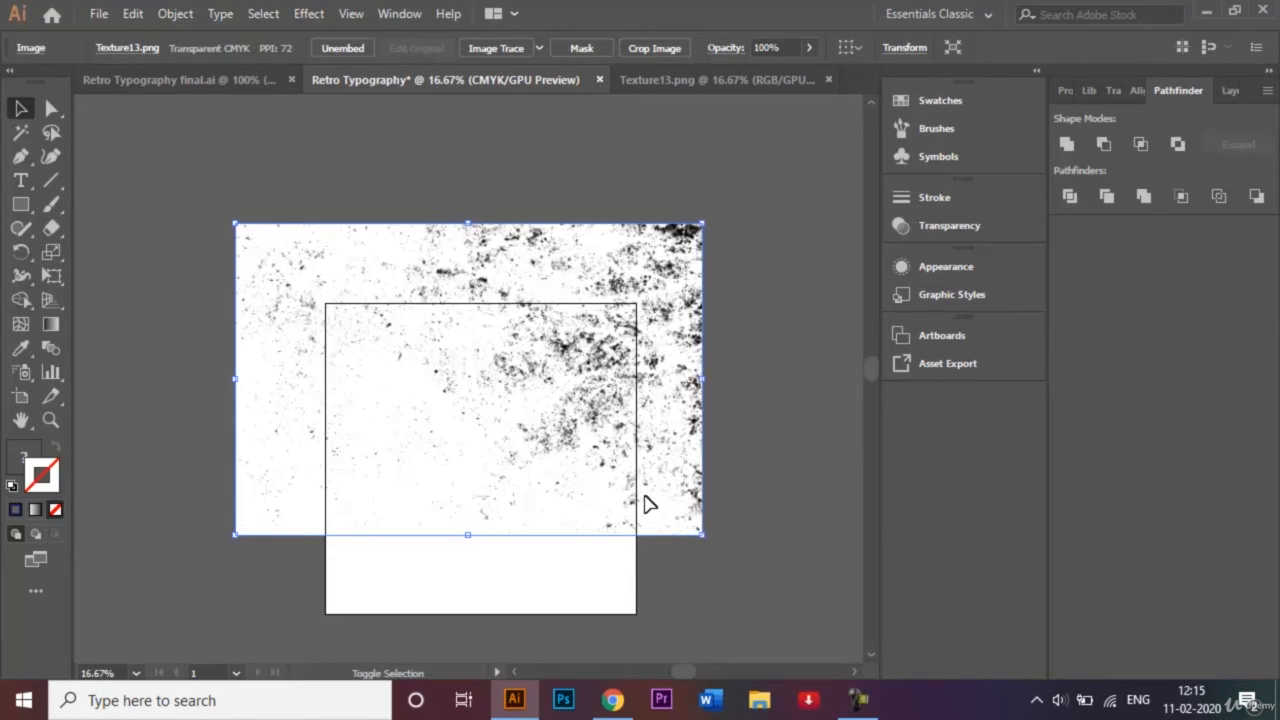
- Scale the texture image down to slightly larger than the letter and position it over the A
drag(703, 222, 550, 324)
drag(515, 368, 532, 439)
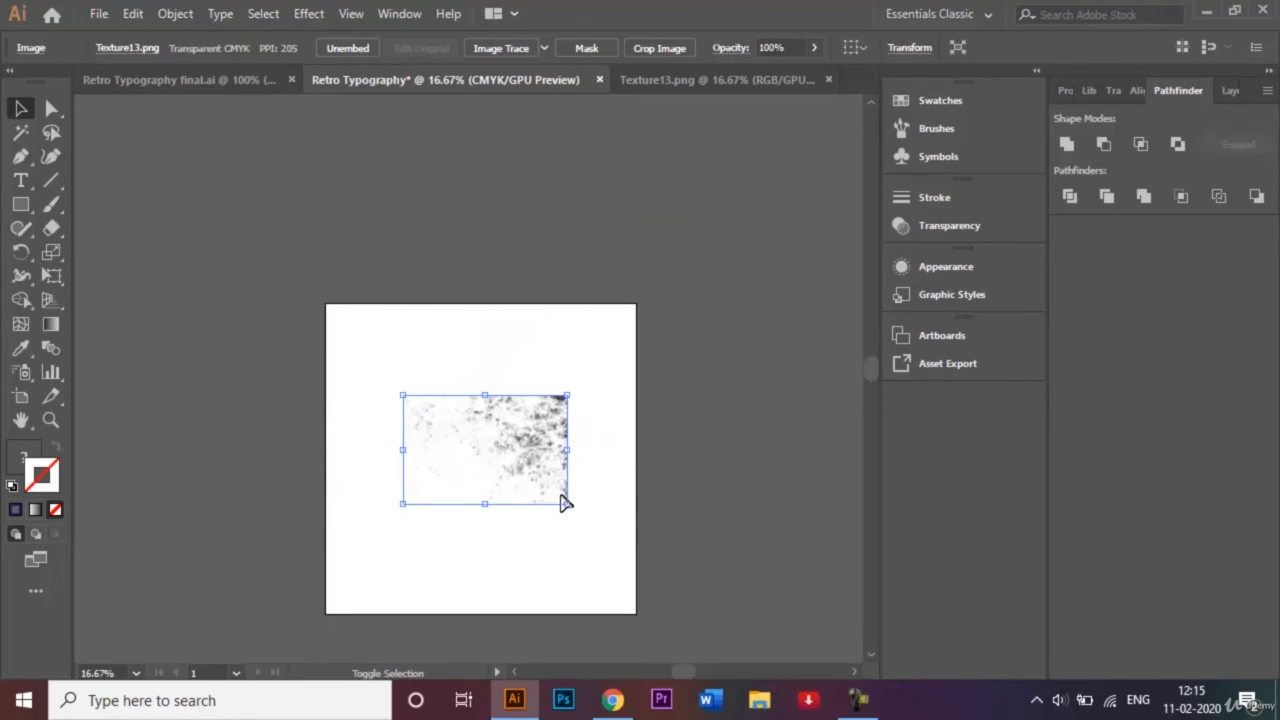
drag(406, 399, 434, 418)
key(ctrl+0)
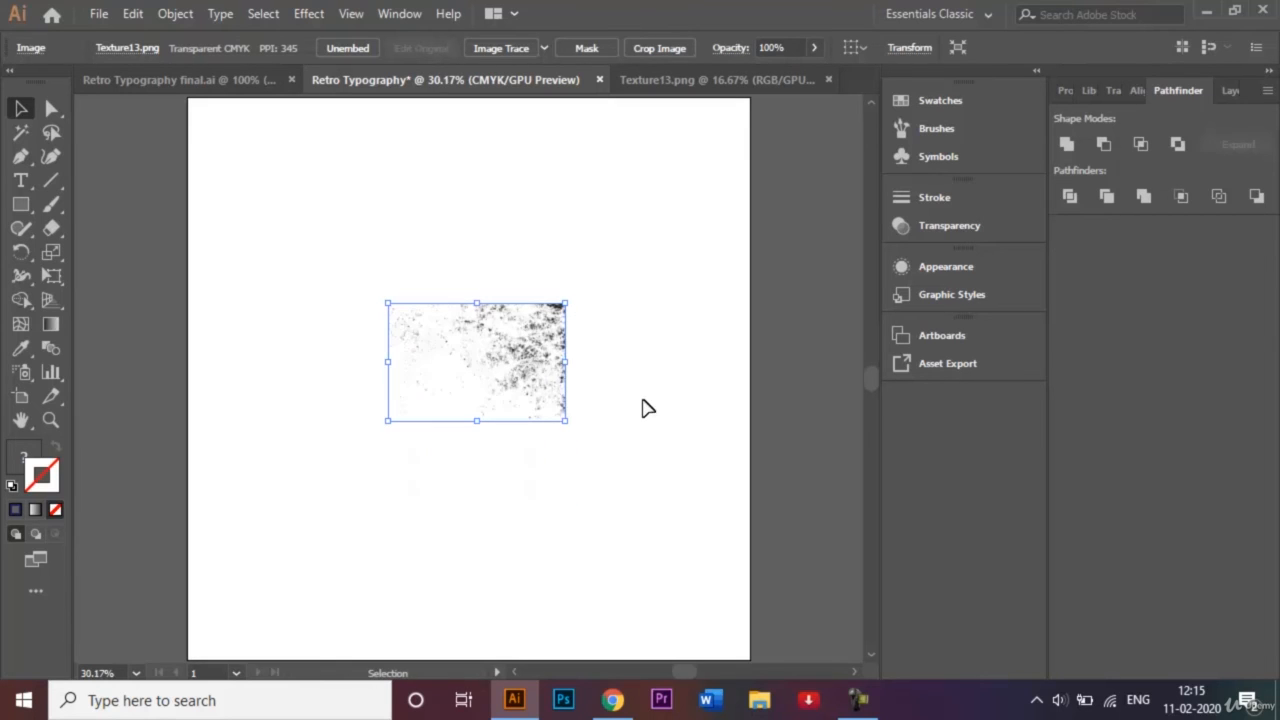
drag(521, 367, 549, 383)
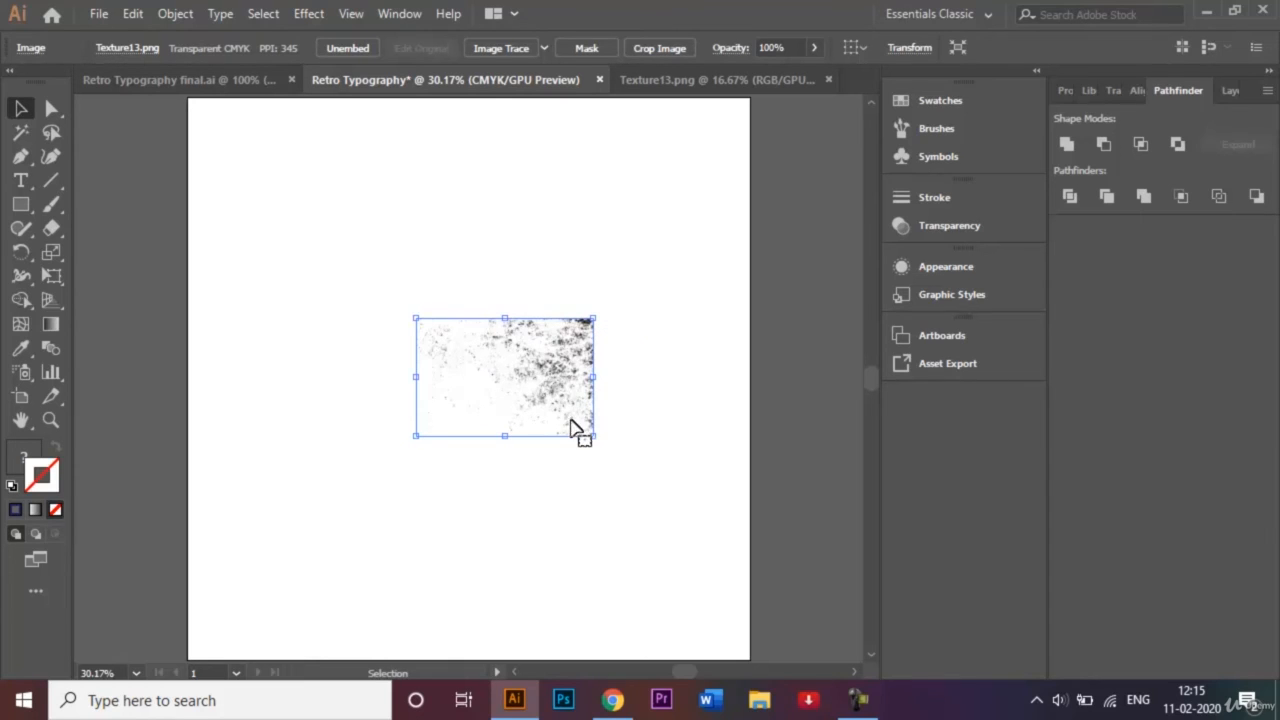
mouse_move(592, 437)
mouse_down()
mouse_move(570, 422)
mouse_move(577, 386)
mouse_move(543, 383)
mouse_move(588, 425)
mouse_up()
click(663, 410)
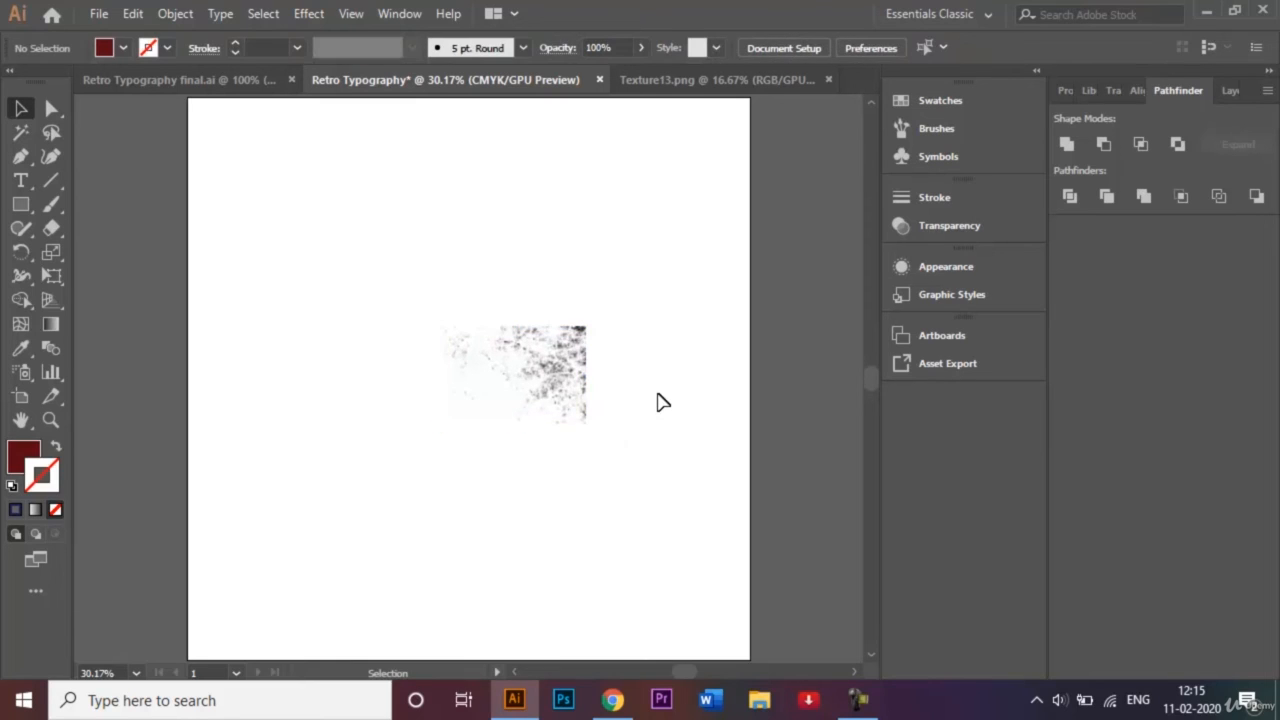
- Copy the resized texture image and move the original off the artboard, beside its right edge
key(ctrl+equal)
key(ctrl+equal)
key(ctrl+equal)
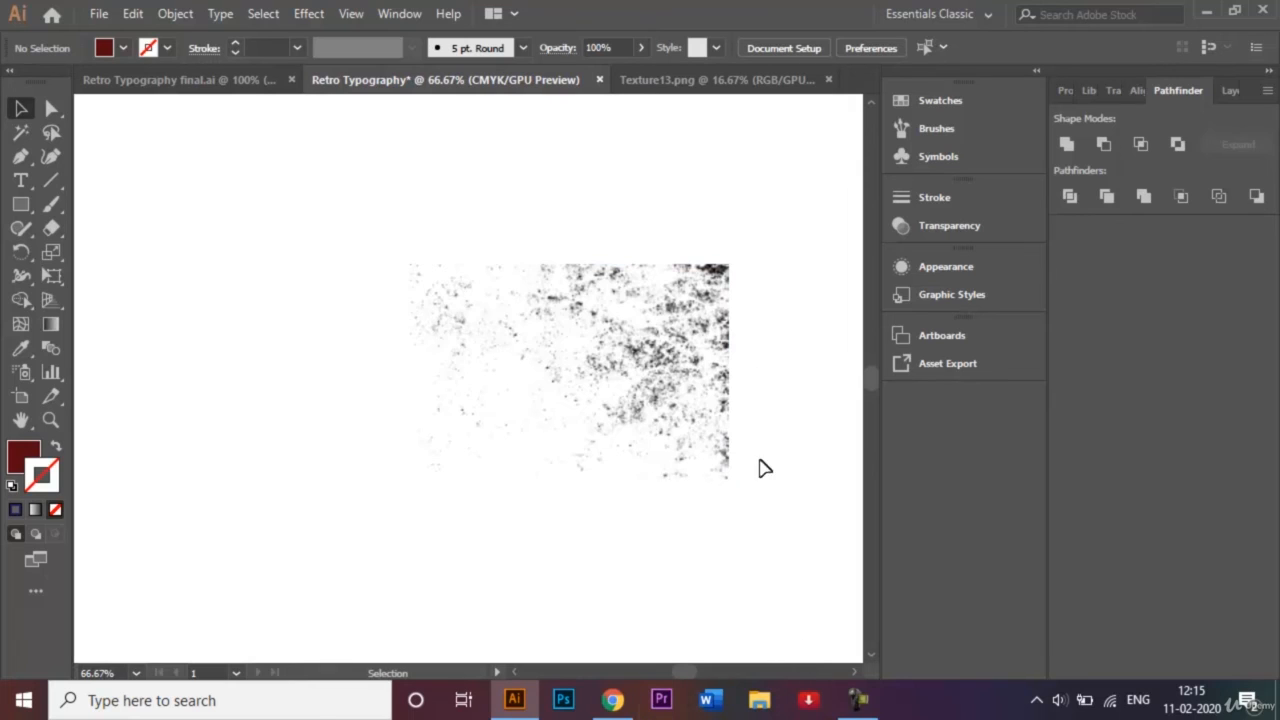
click(708, 358)
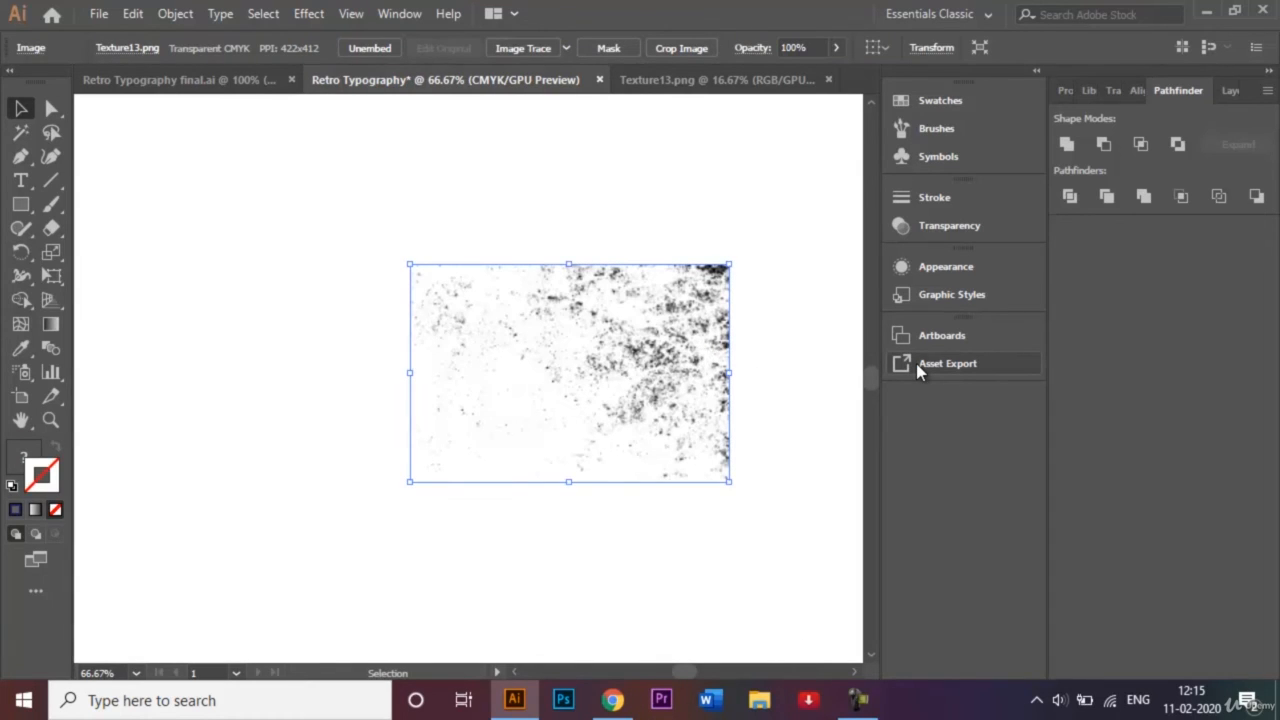
key(ctrl+minus)
key(ctrl+minus)
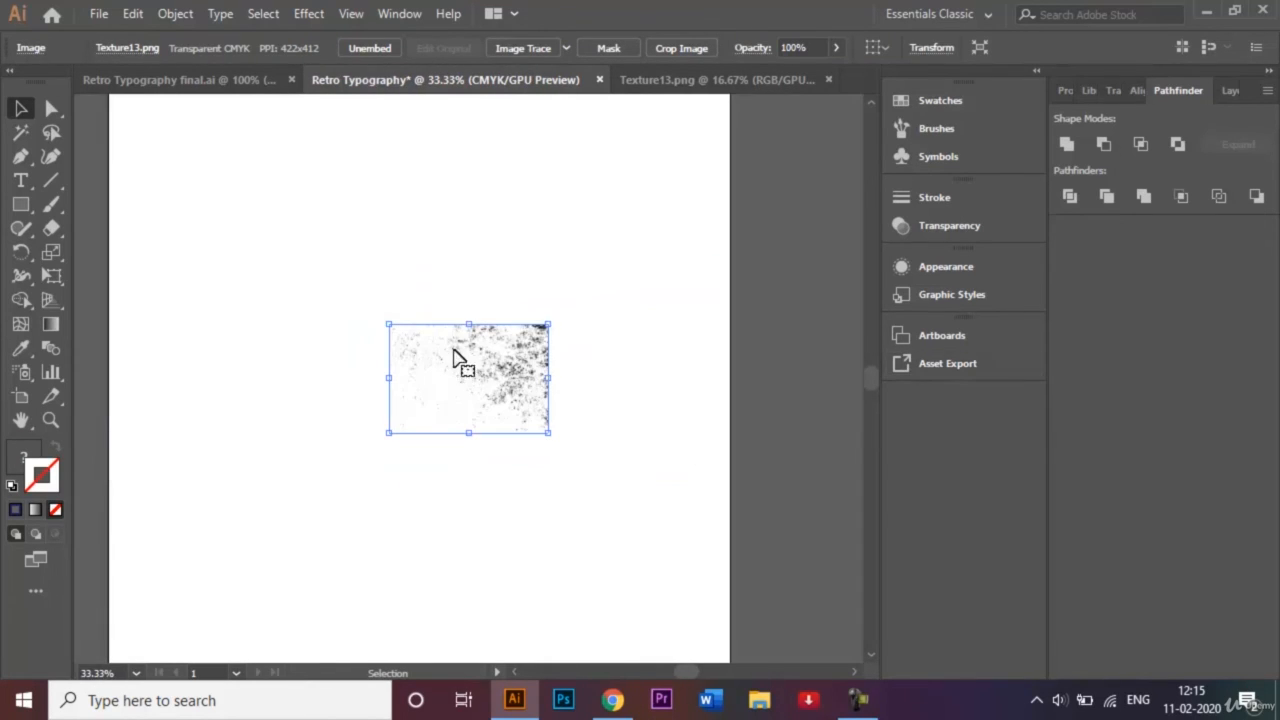
drag(455, 356, 816, 320)
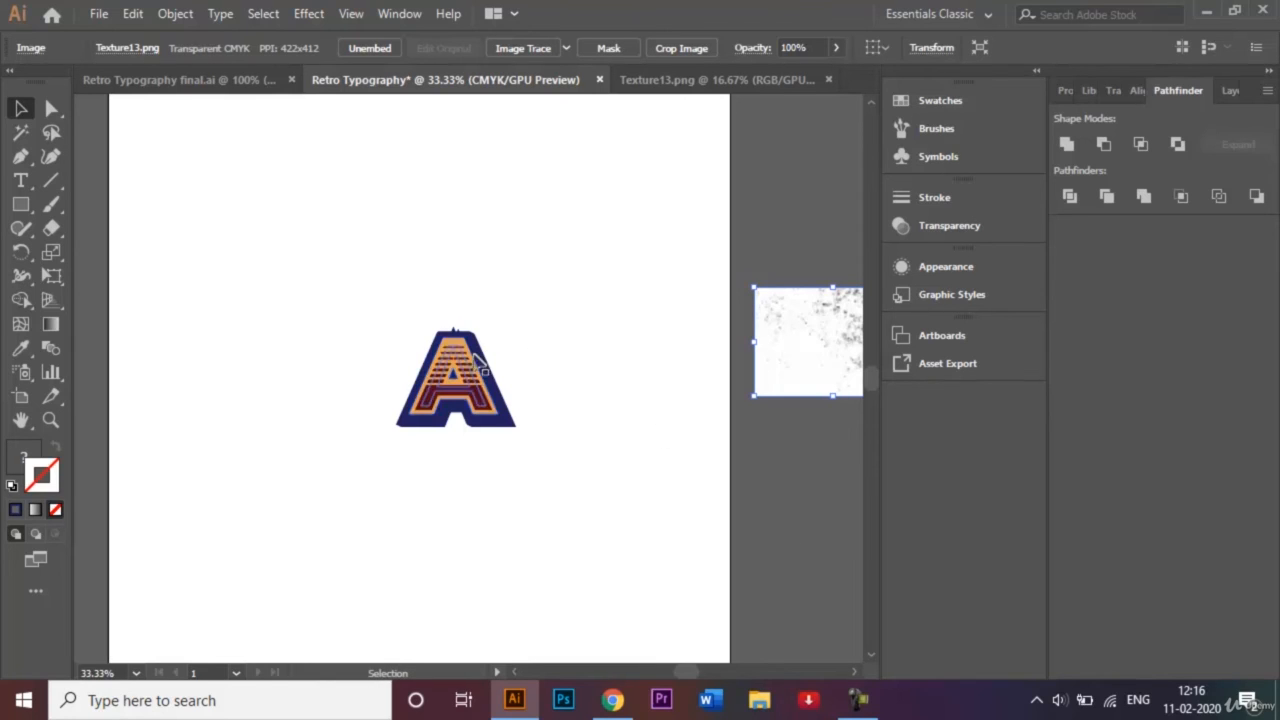
- Group all the parts of the letter A
click(393, 318)
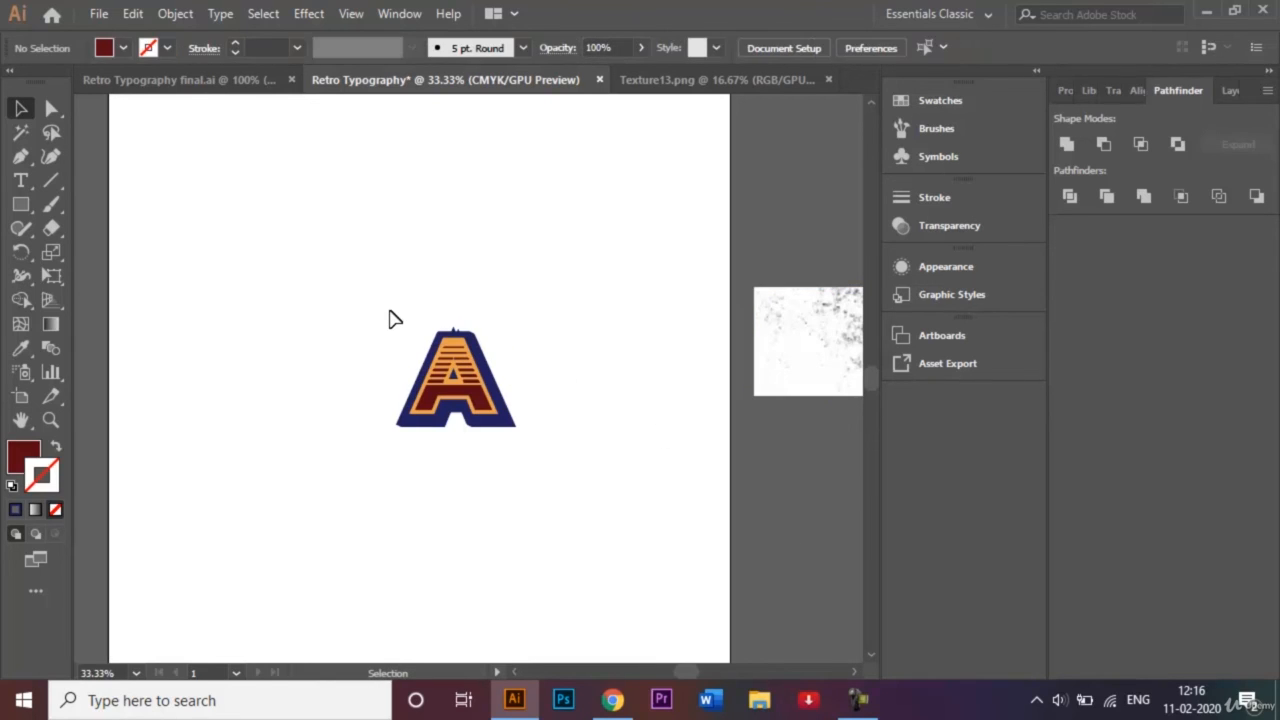
drag(393, 318, 528, 449)
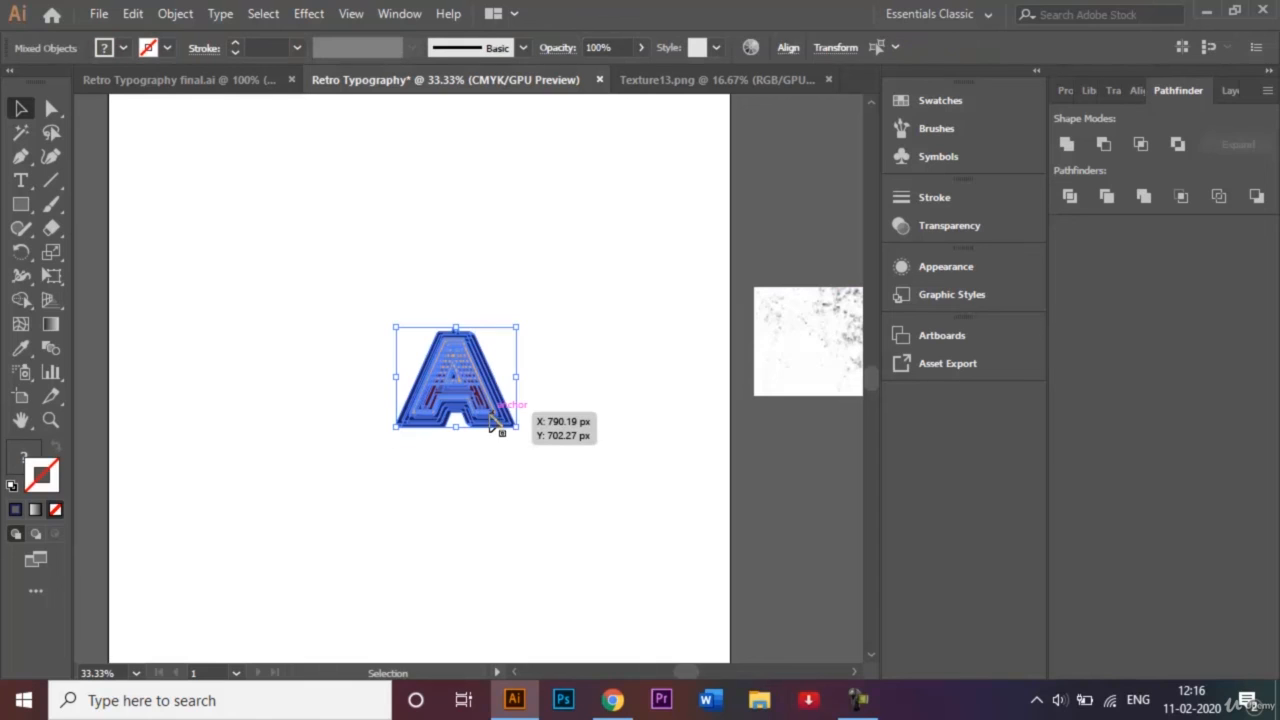
right_click(498, 420)
click(600, 243)
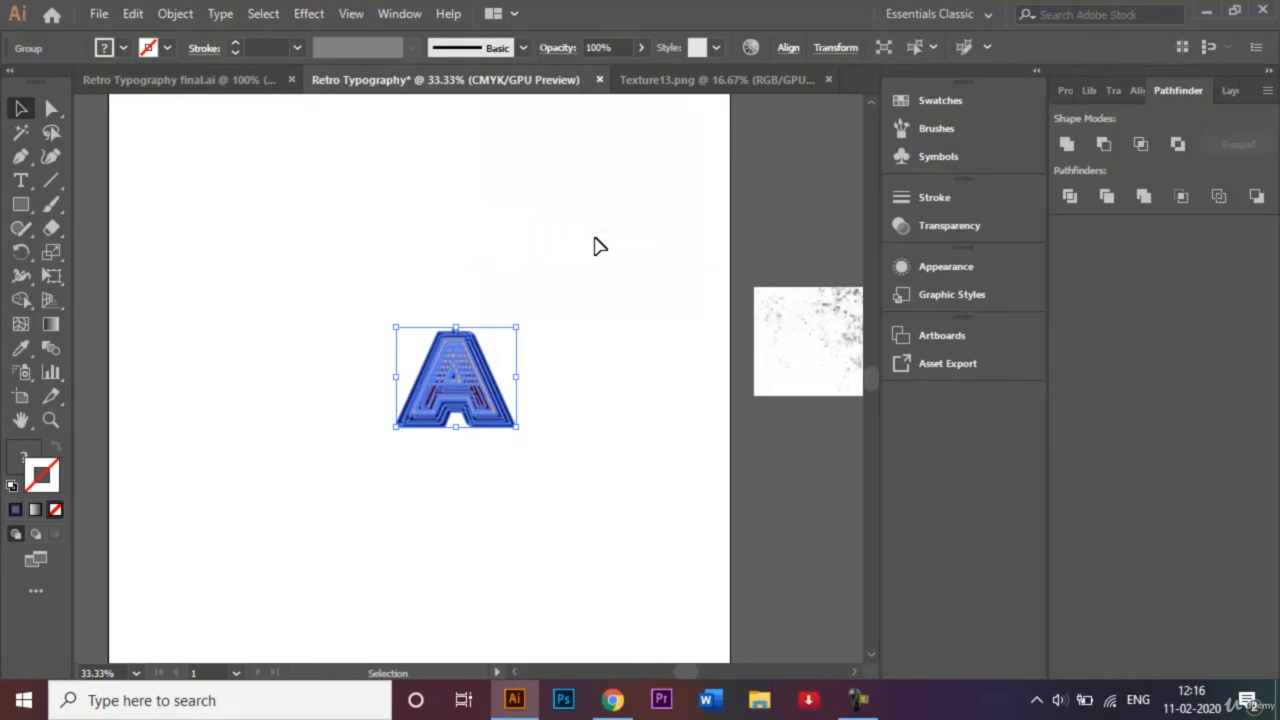
- Make an opacity mask for the grouped A and paste the copied texture into the mask
click(945, 227)
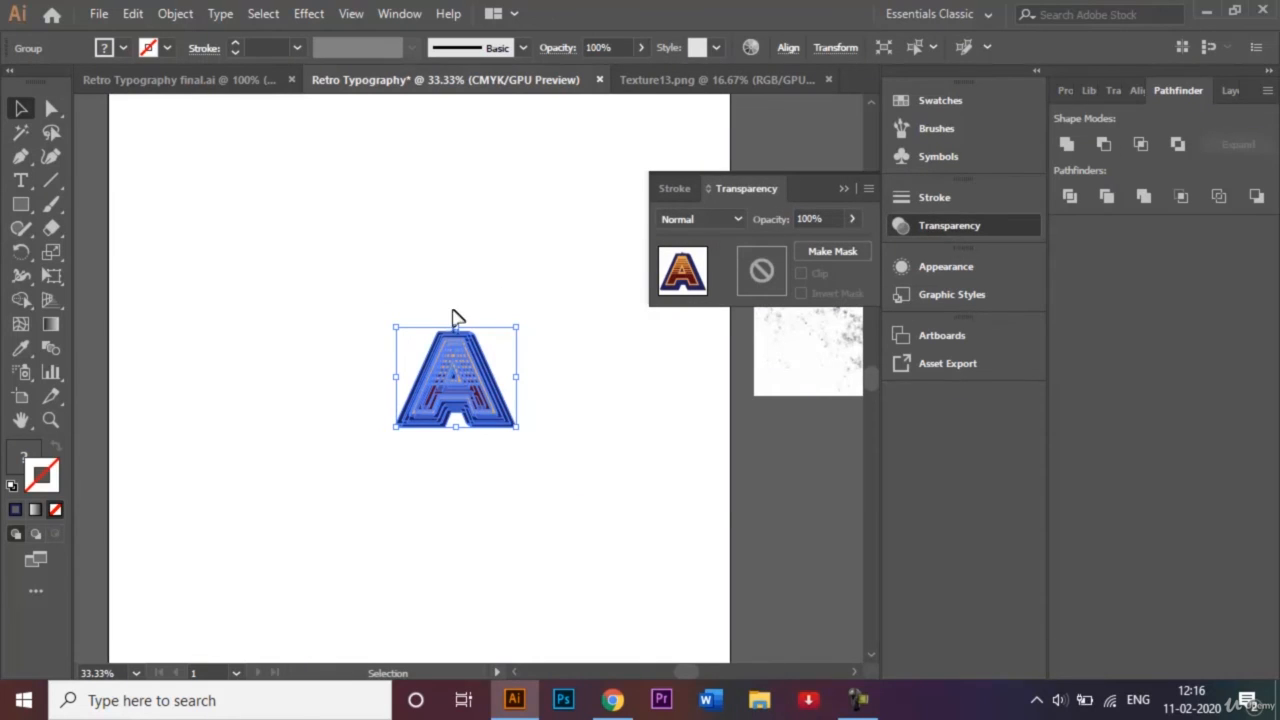
click(832, 252)
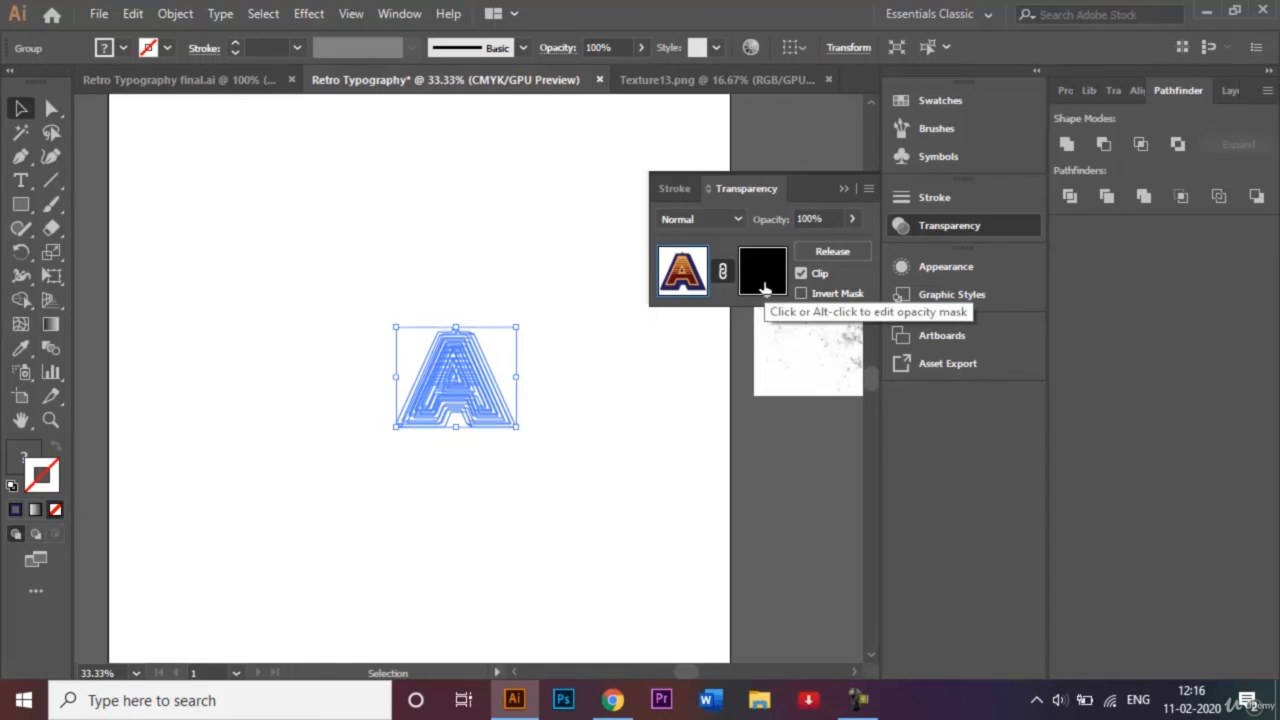
click(764, 288)
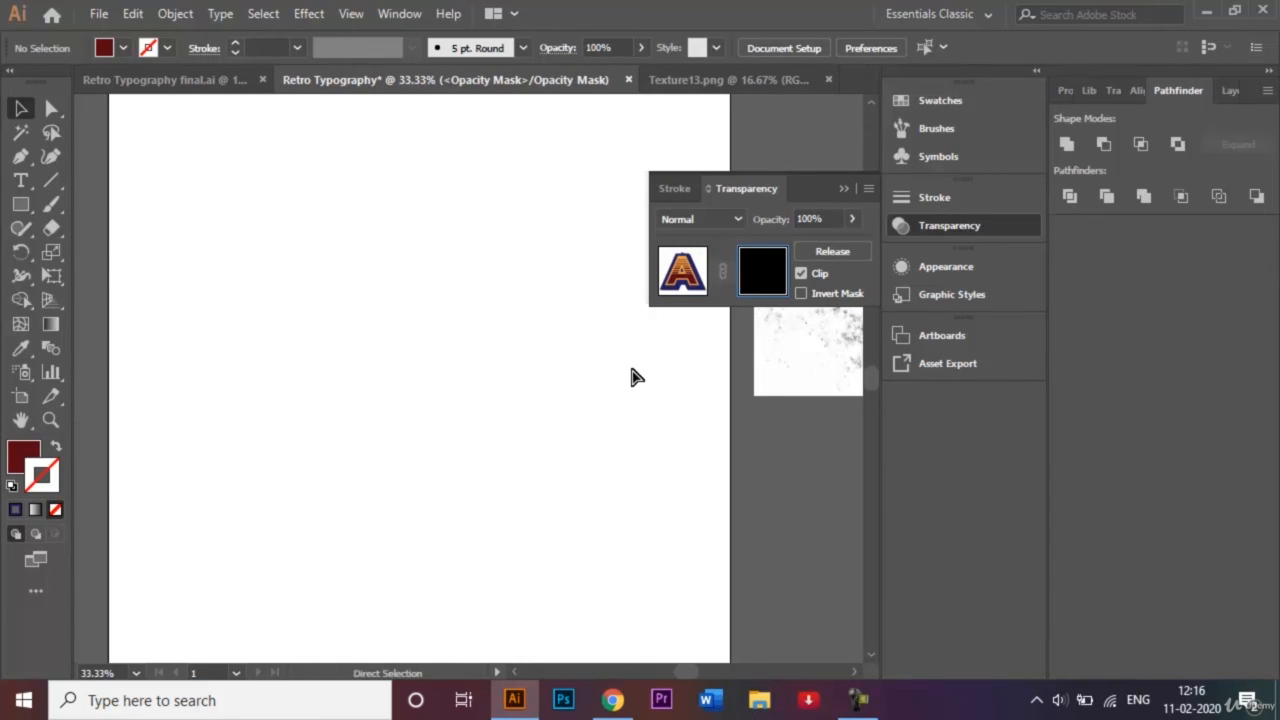
key(ctrl+v)
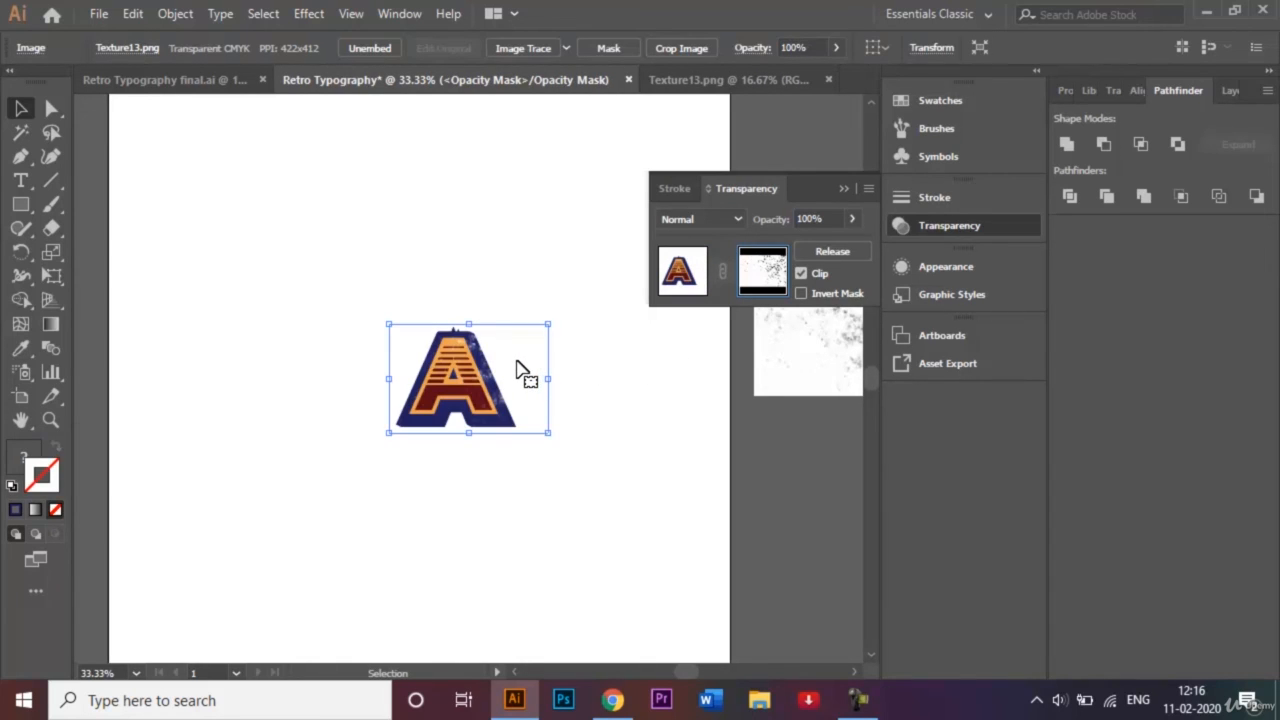
- Shift the texture within the opacity mask so its dense speckles fall across the right half of the A
drag(518, 370, 475, 376)
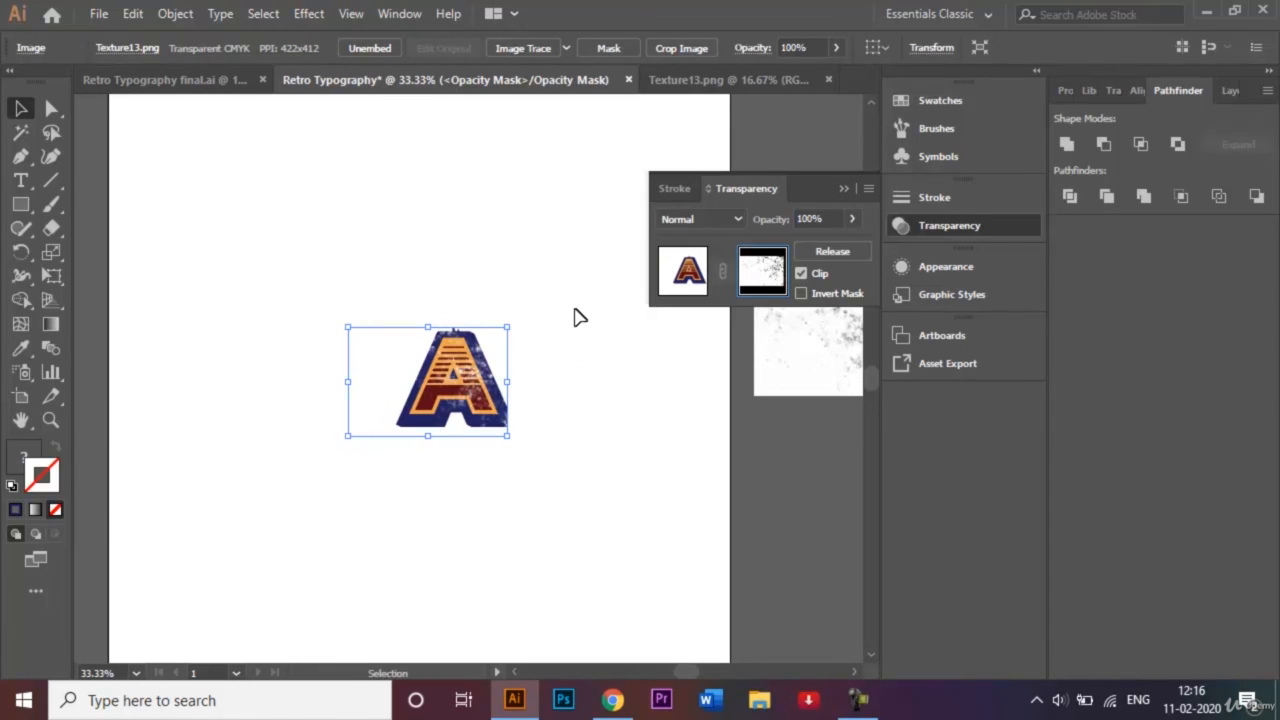
key(ctrl+plus)
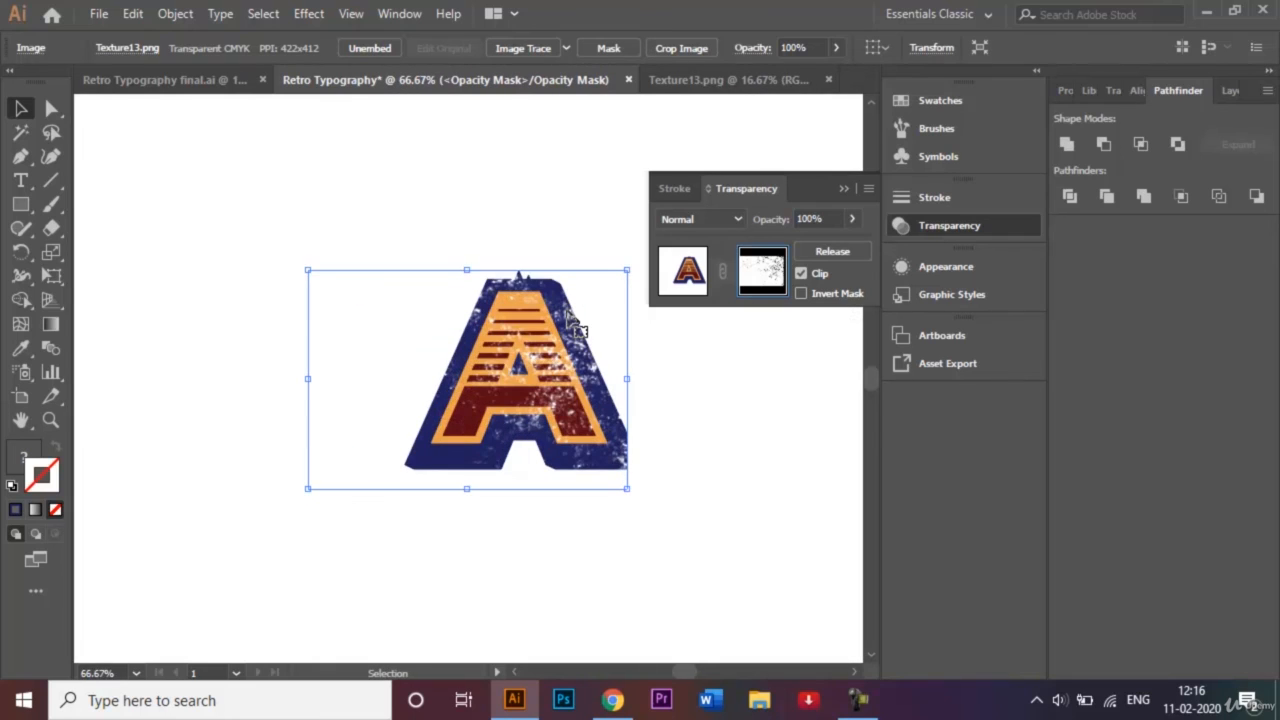
drag(558, 366, 555, 385)
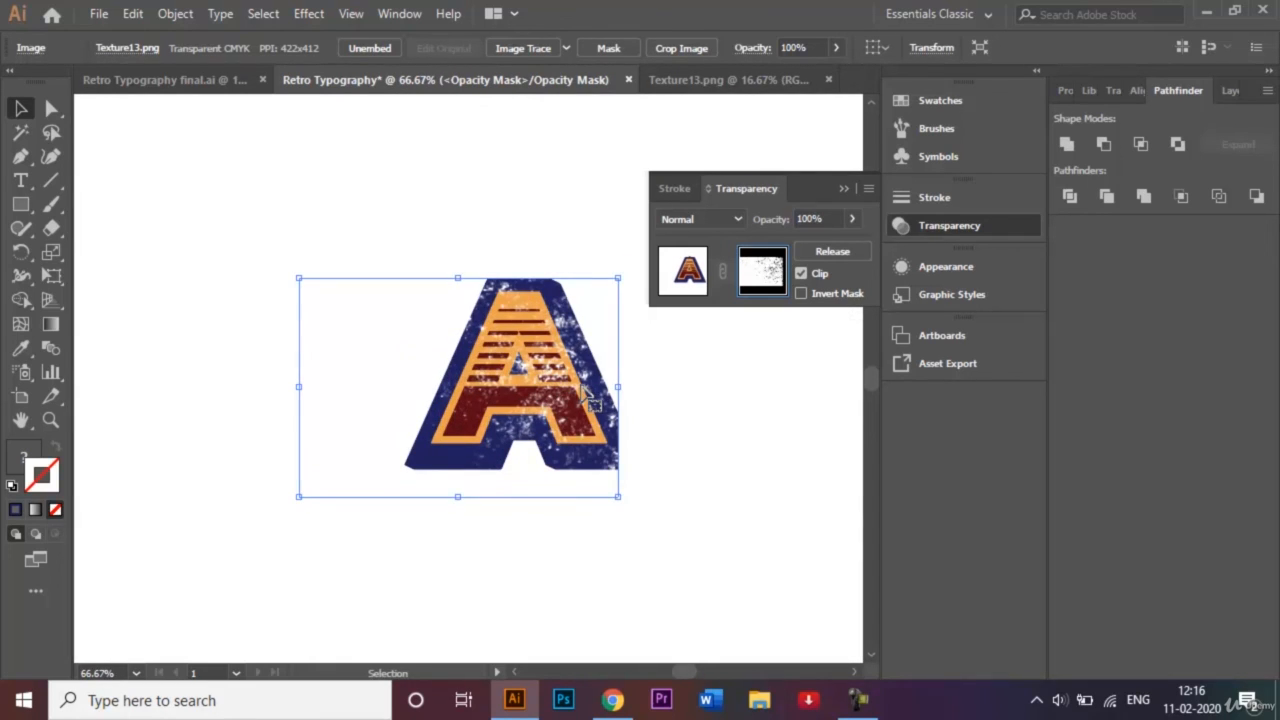
drag(586, 394, 591, 386)
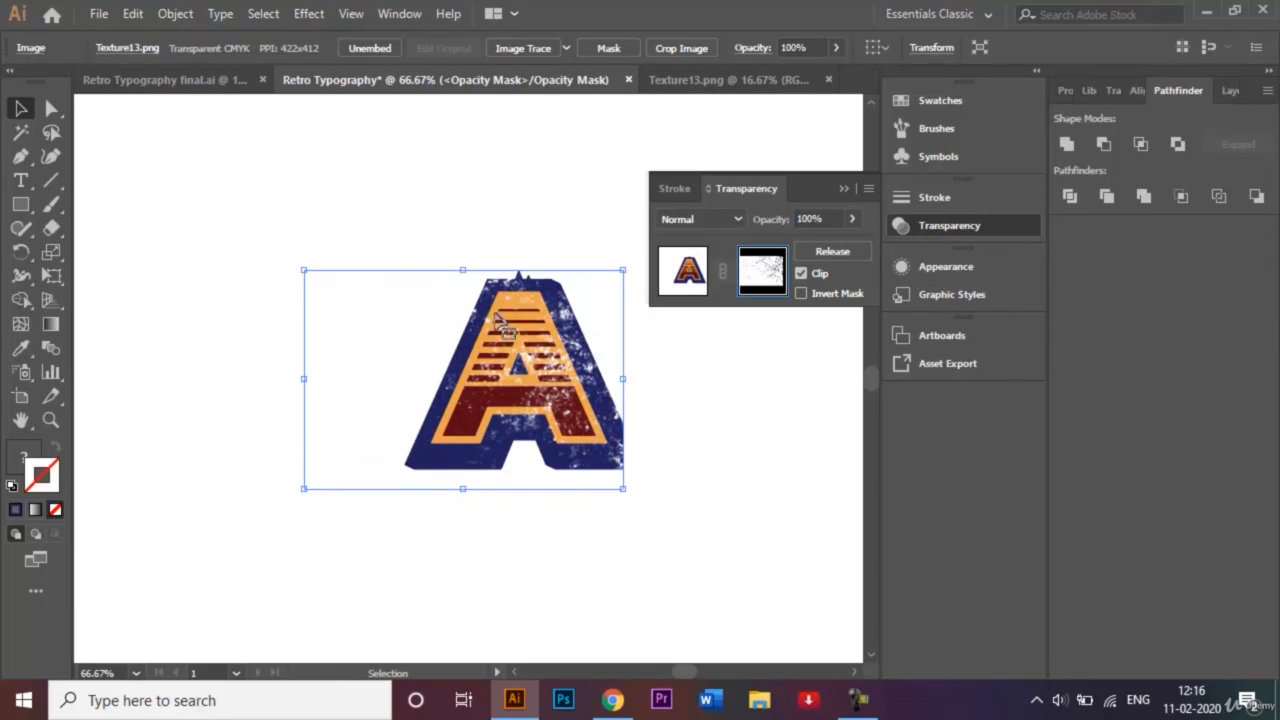
click(845, 189)
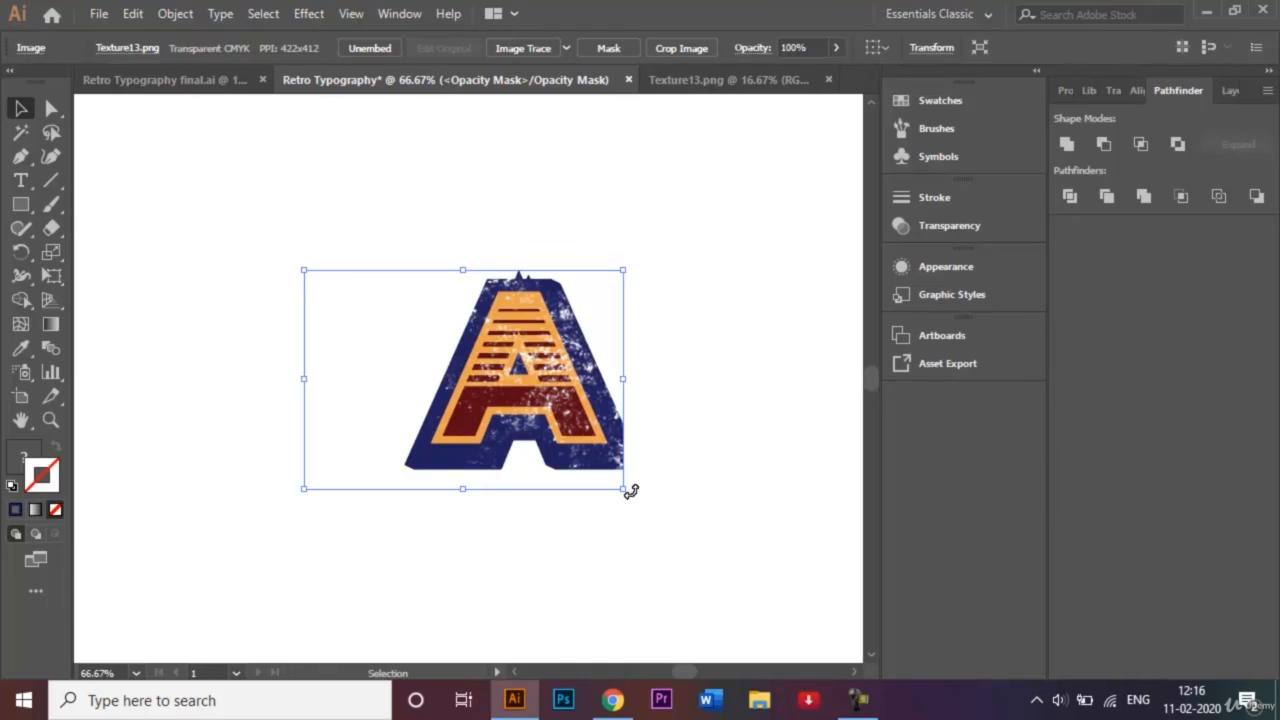
- Rotate the mask texture slightly clockwise, enlarge and reposition it to cover the A's right side, and deselect it
drag(626, 491, 588, 510)
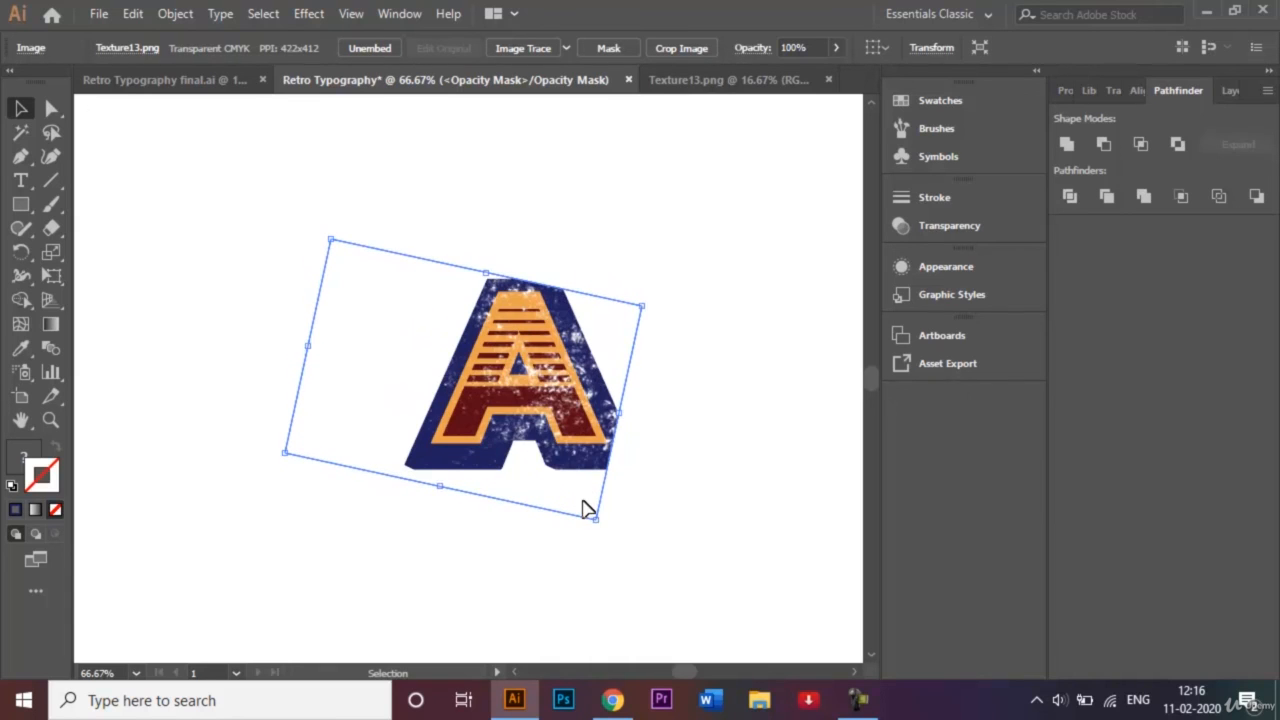
drag(564, 388, 582, 376)
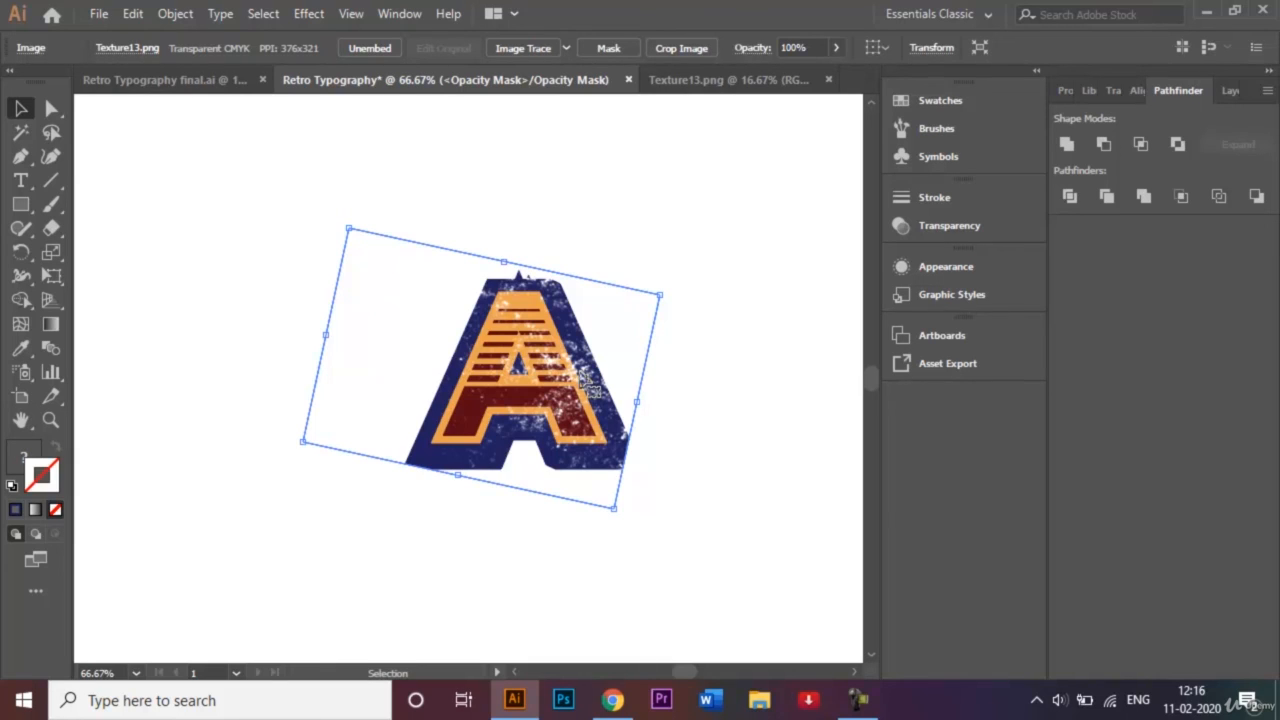
click(693, 202)
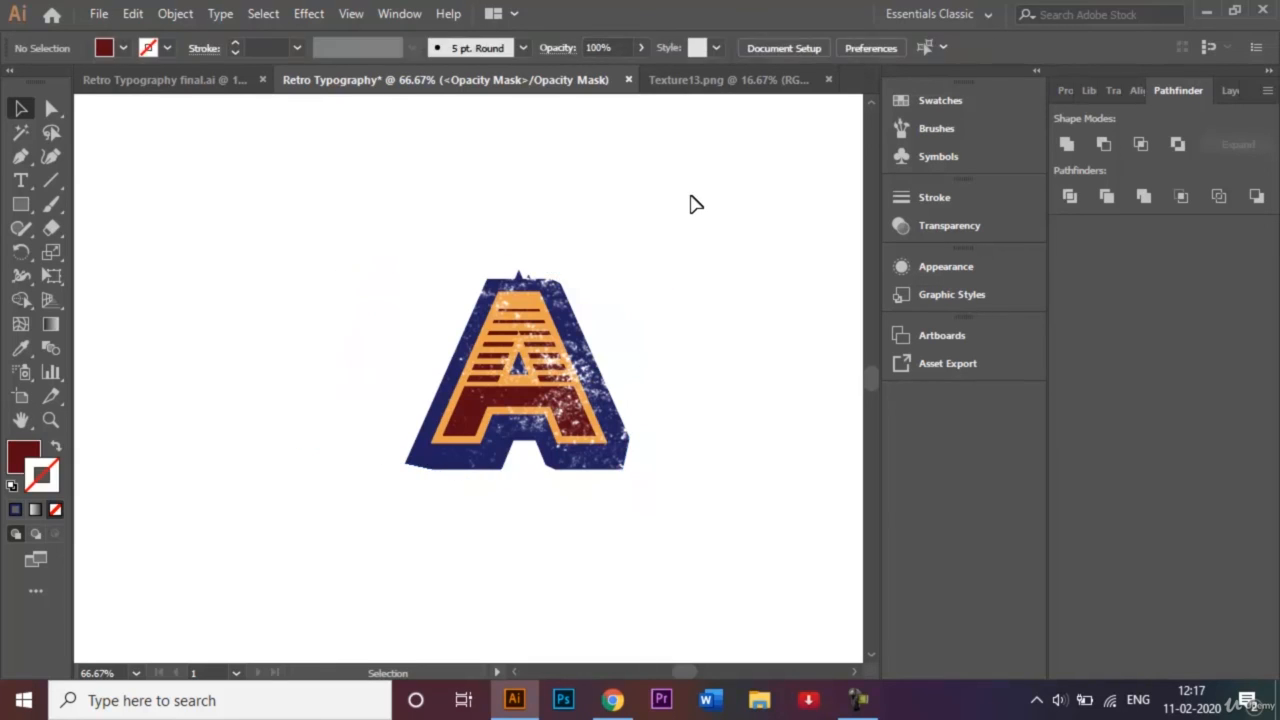
- Save the document as Retro Typography.ai in the Graphics folder, using the Illustrator CC version
click(99, 16)
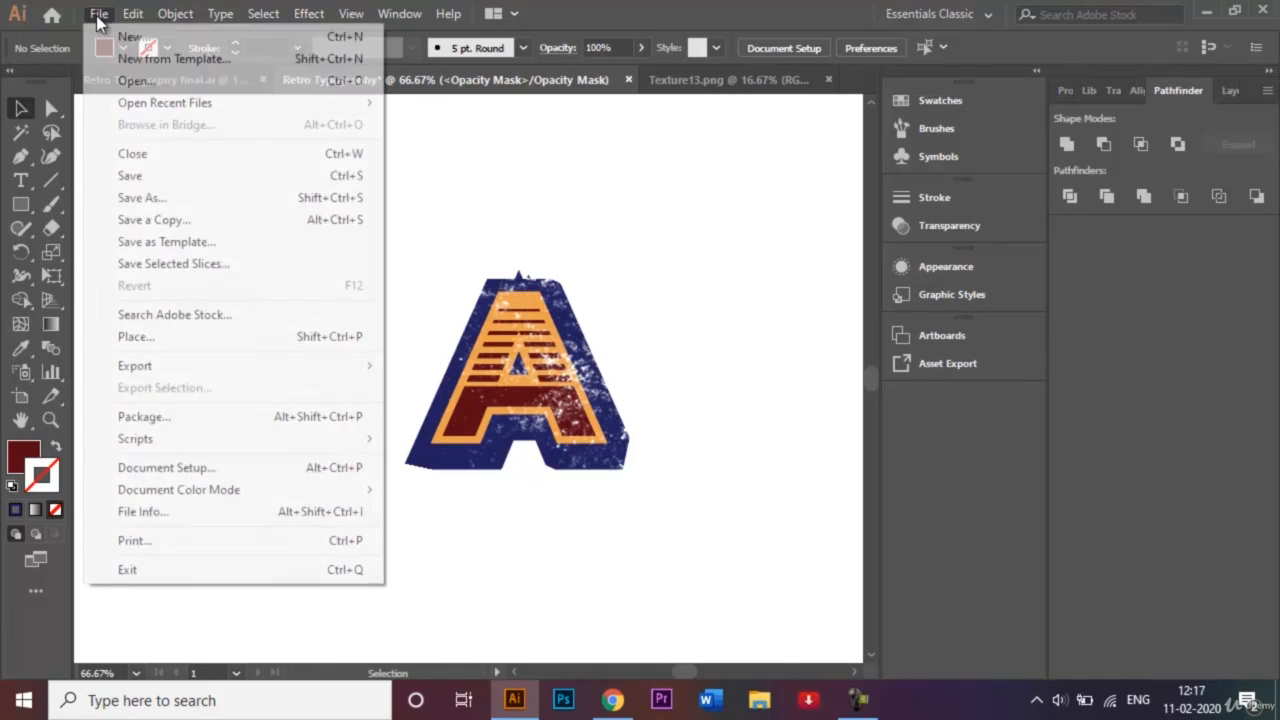
click(159, 199)
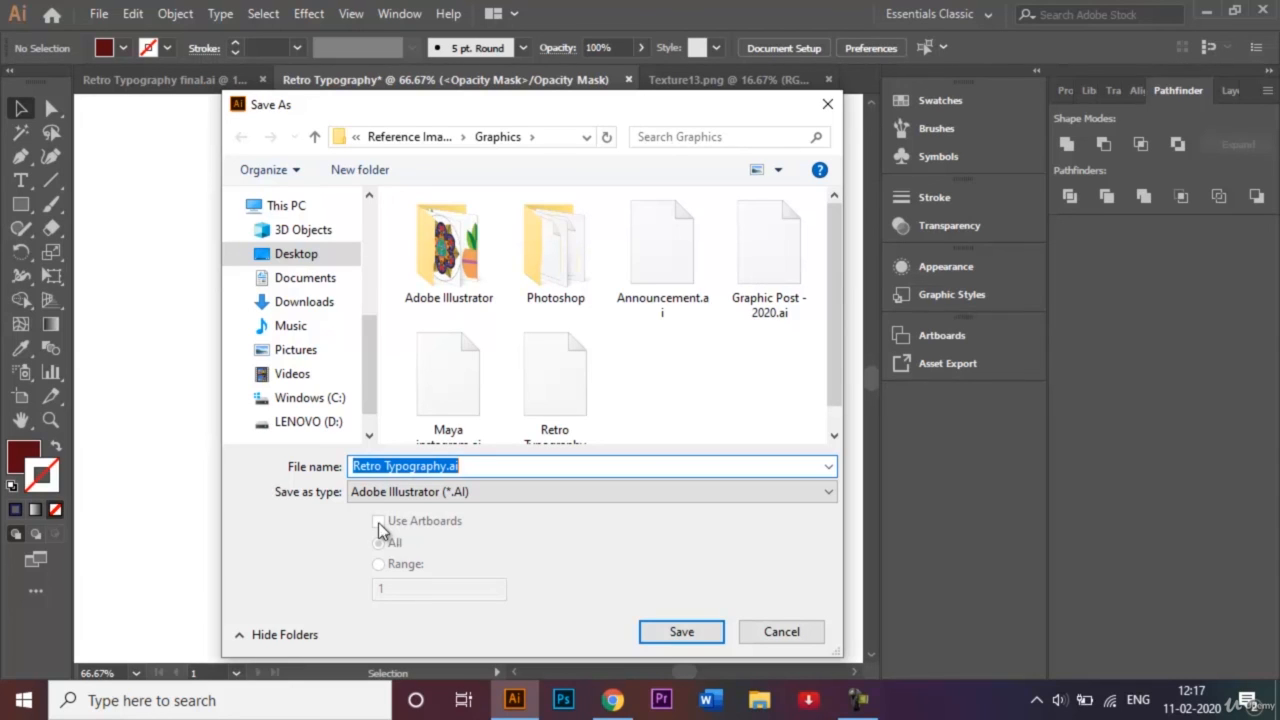
click(670, 638)
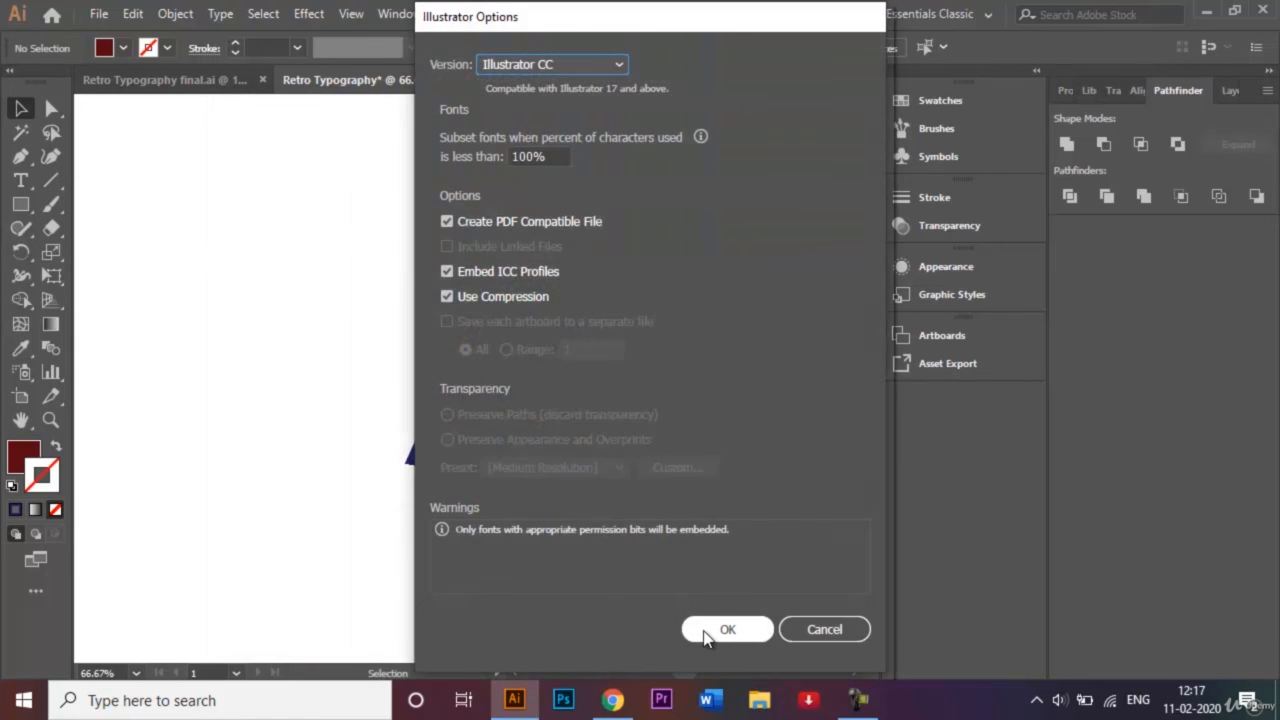
click(705, 635)
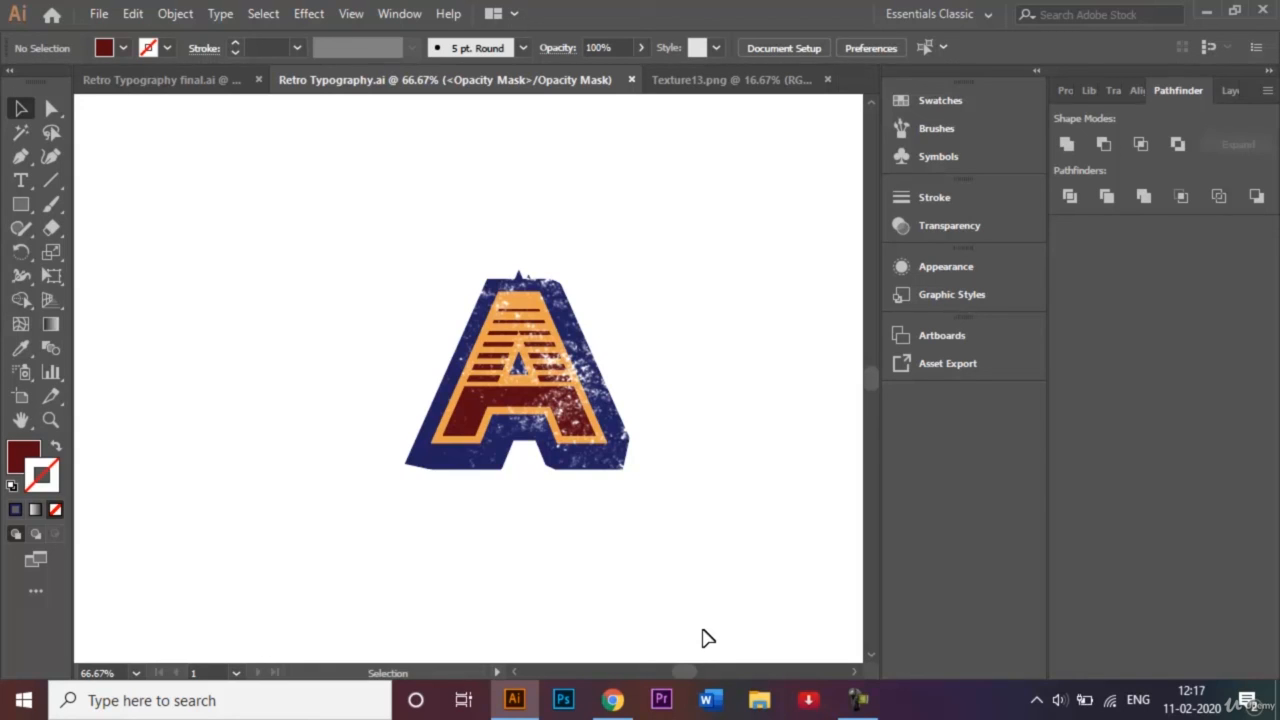
click(857, 700)
click(1181, 612)
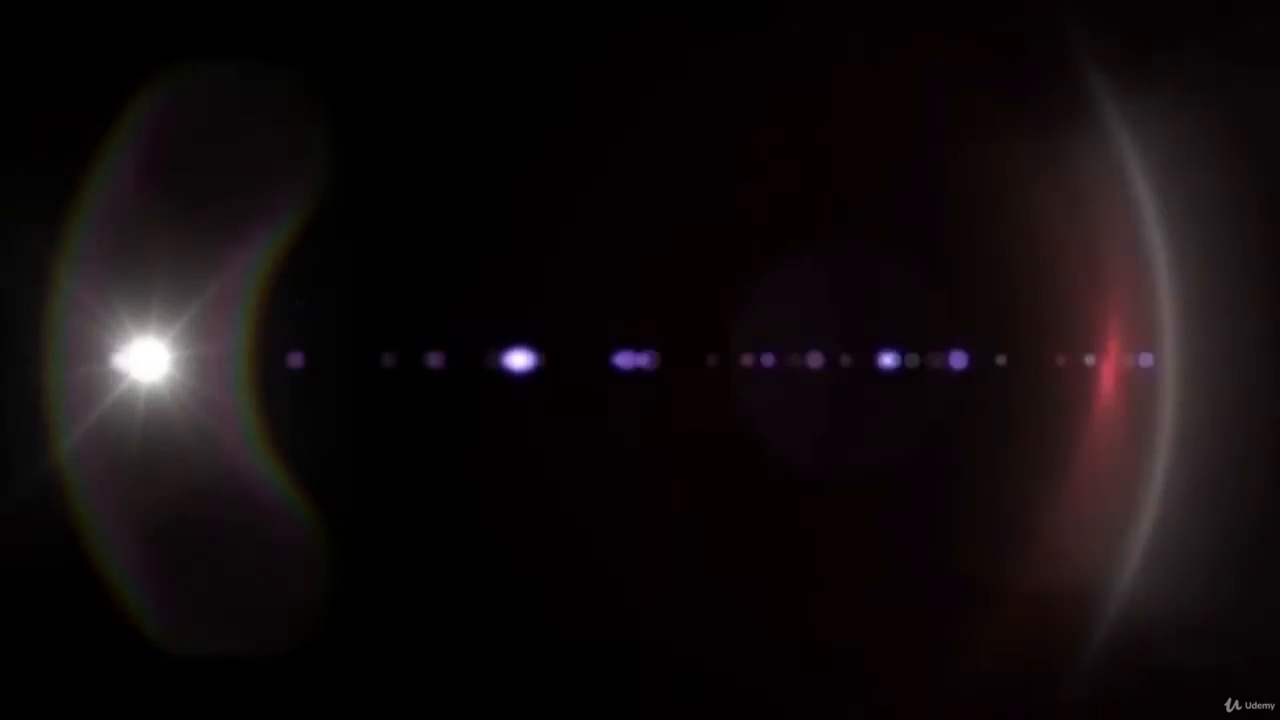